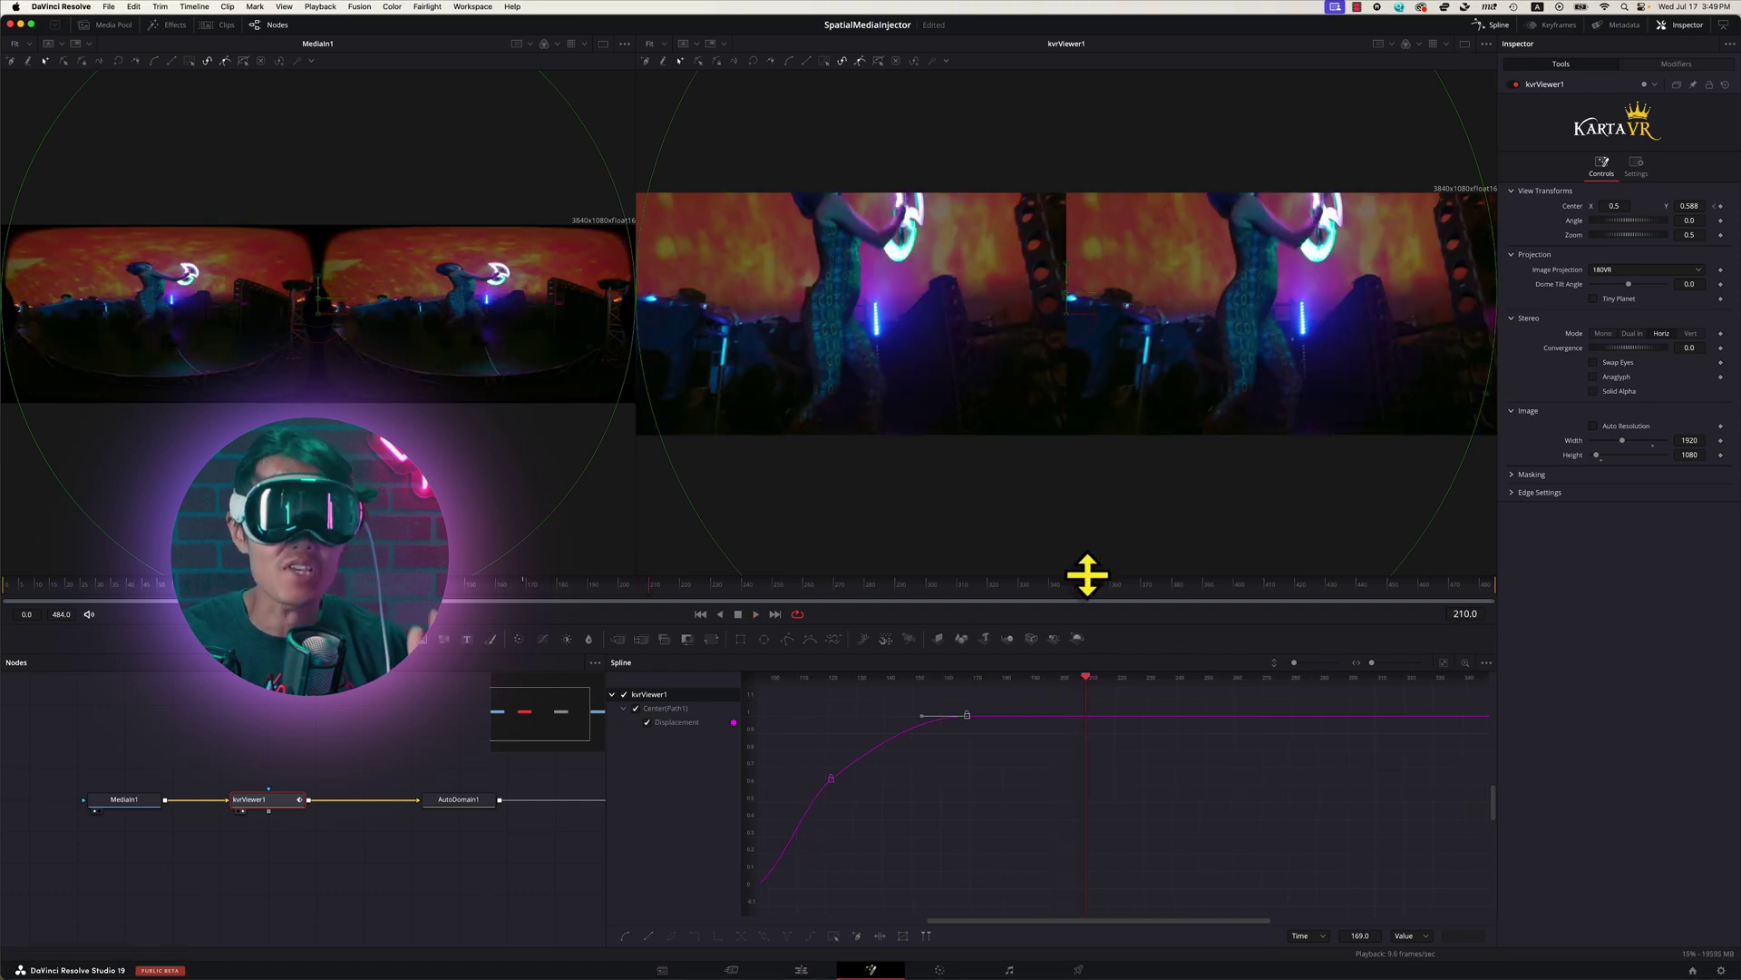
Keyframe the KartaVR viewer's Center Y to 0.678 at frame 210, ease its spline, and play it back.
{"action": "left_click_drag", "start_coordinate": [1689, 206], "coordinate": [1674, 221]}
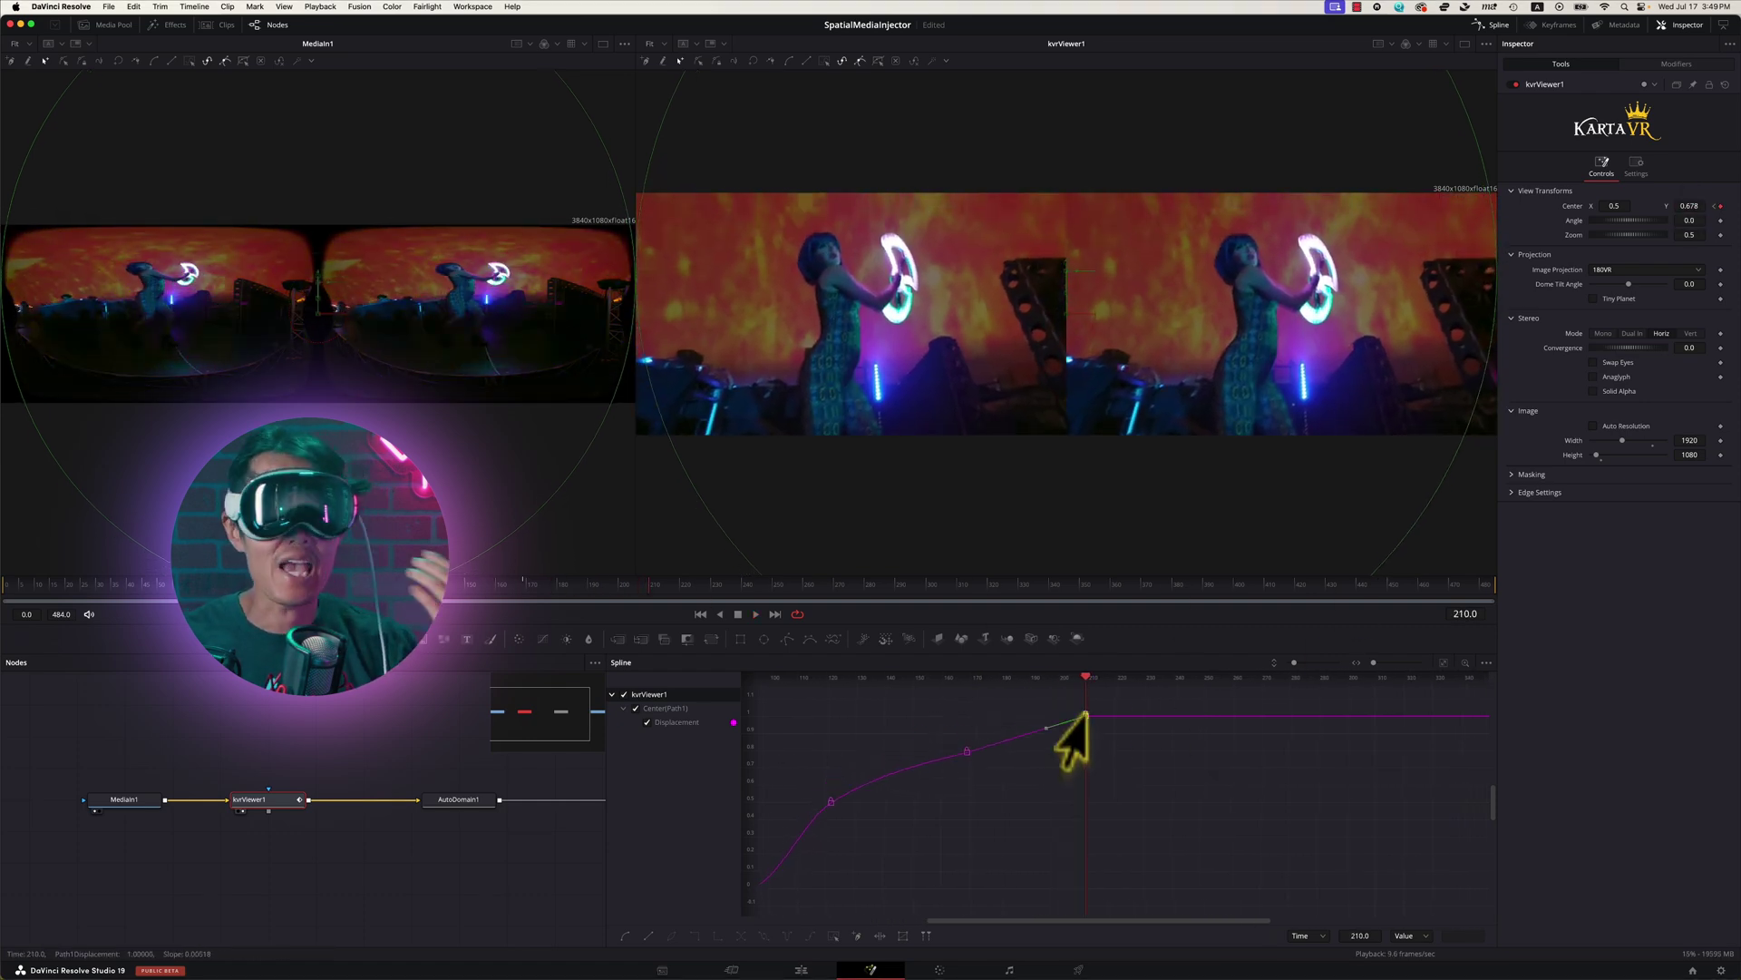
{"action": "left_click_drag", "start_coordinate": [1042, 716], "coordinate": [1006, 715]}
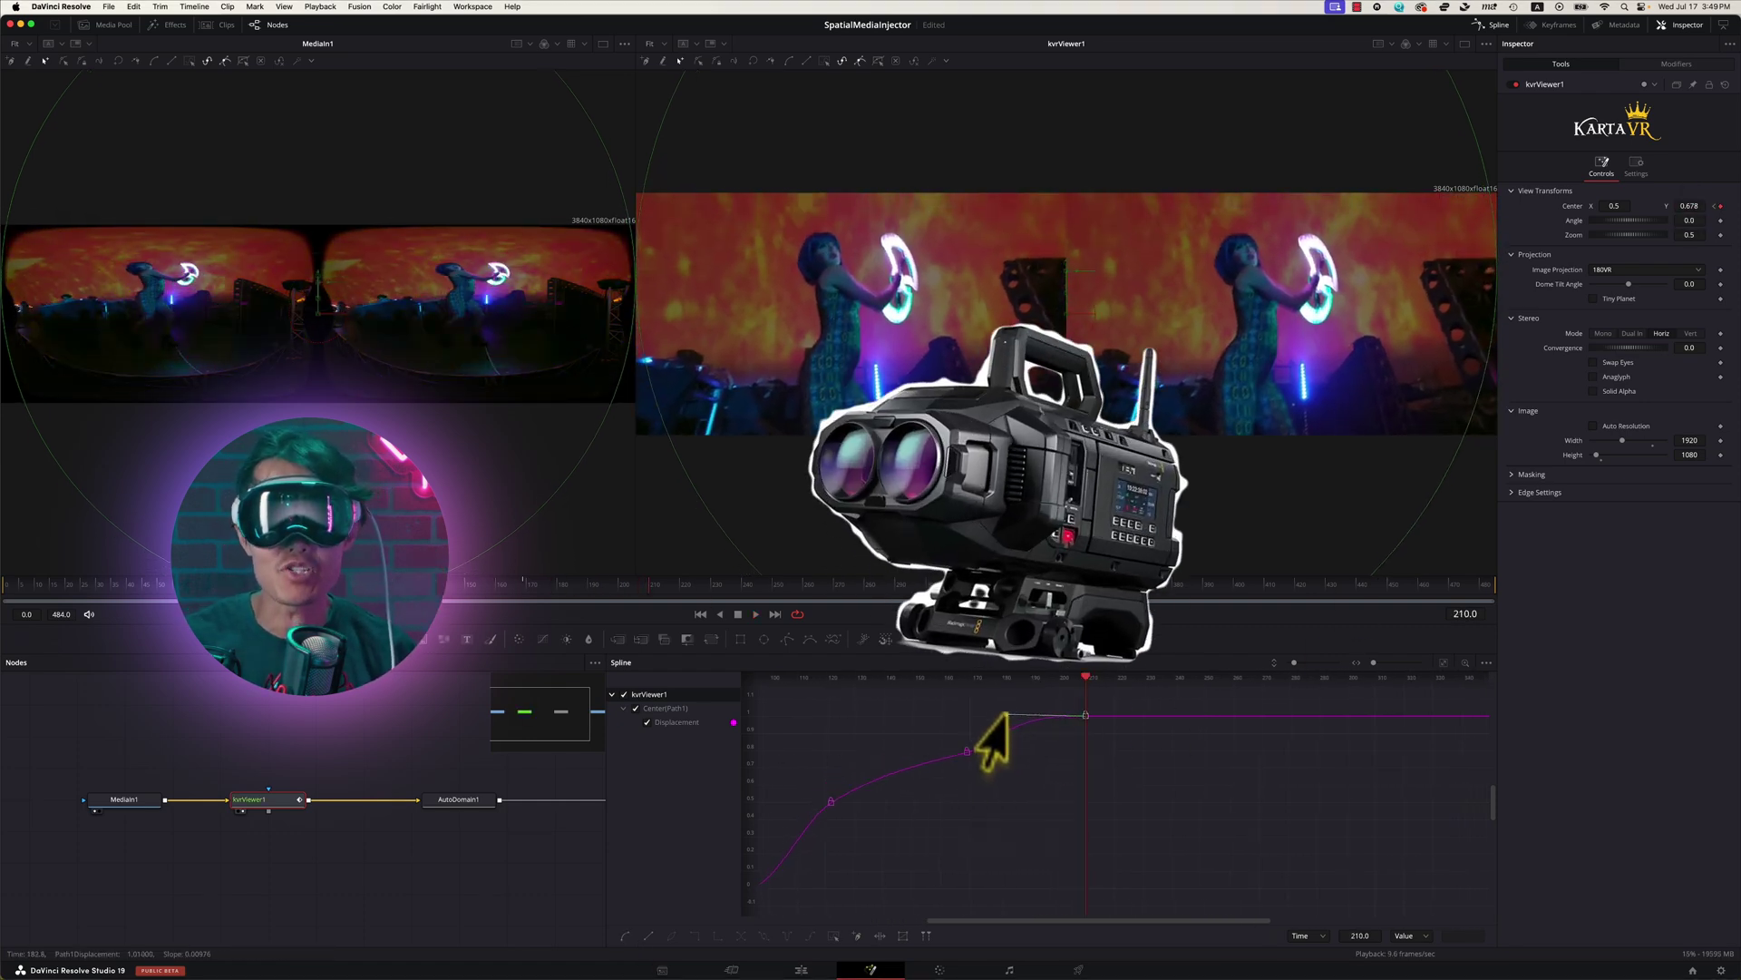
{"action": "key", "text": "space"}
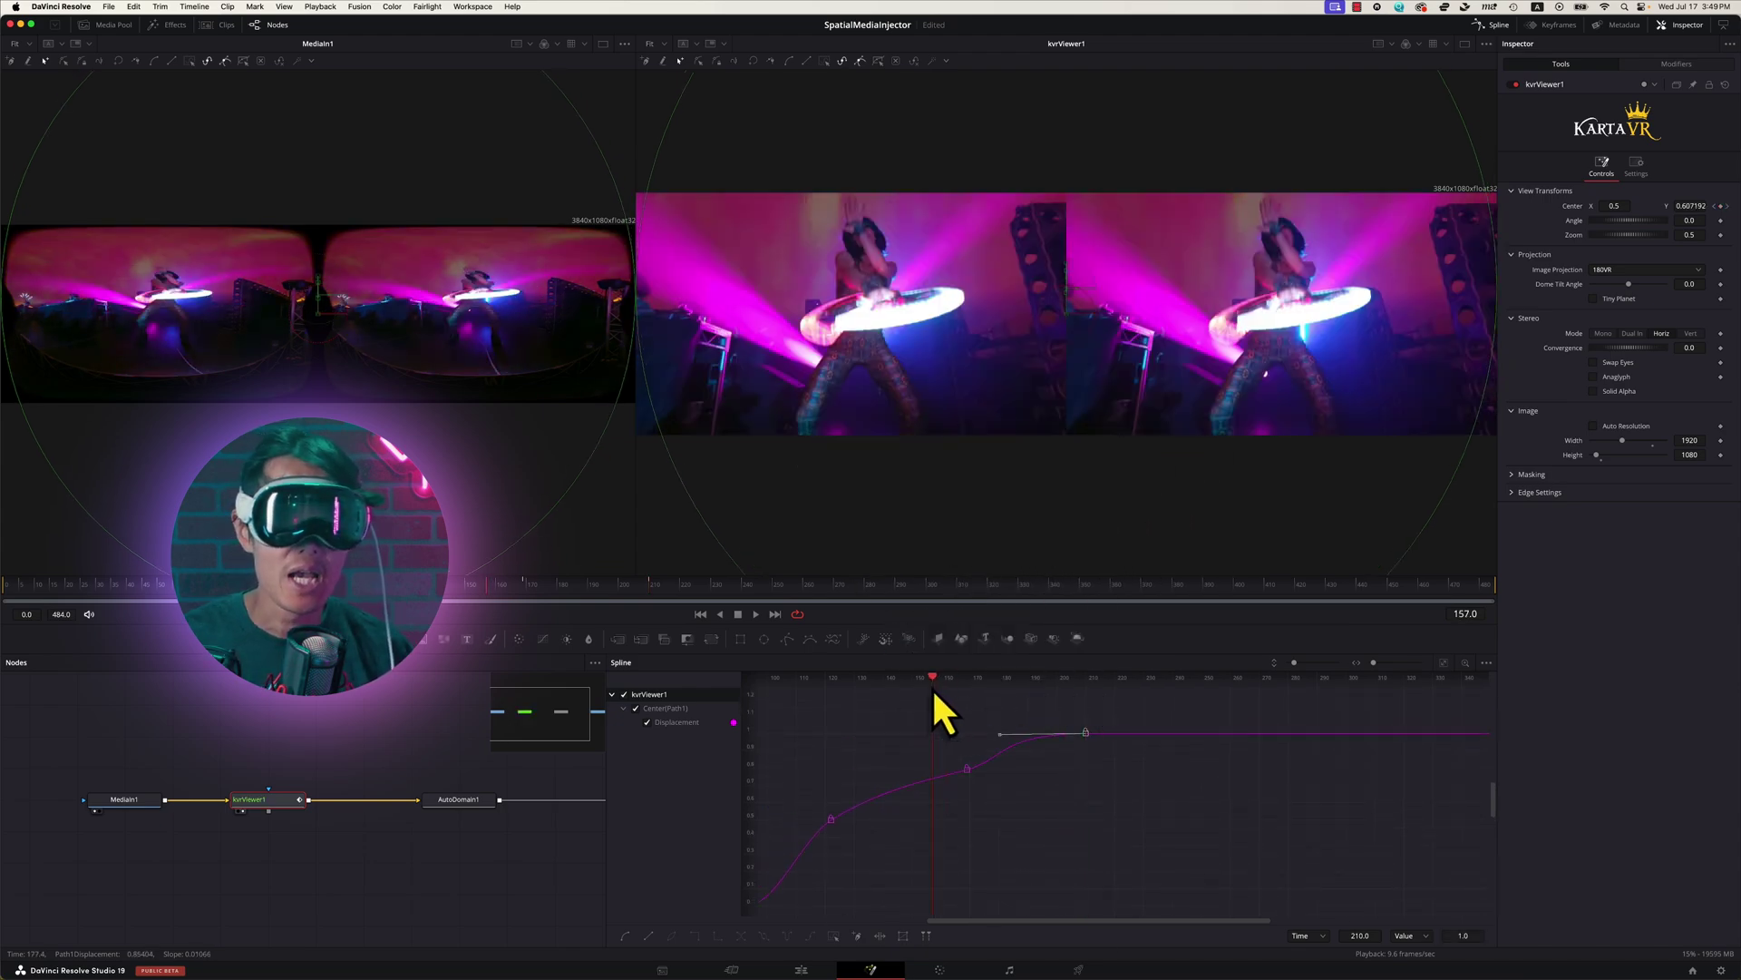
{"action": "scroll", "coordinate": [933, 698], "scroll_direction": "right", "scroll_amount": 4}
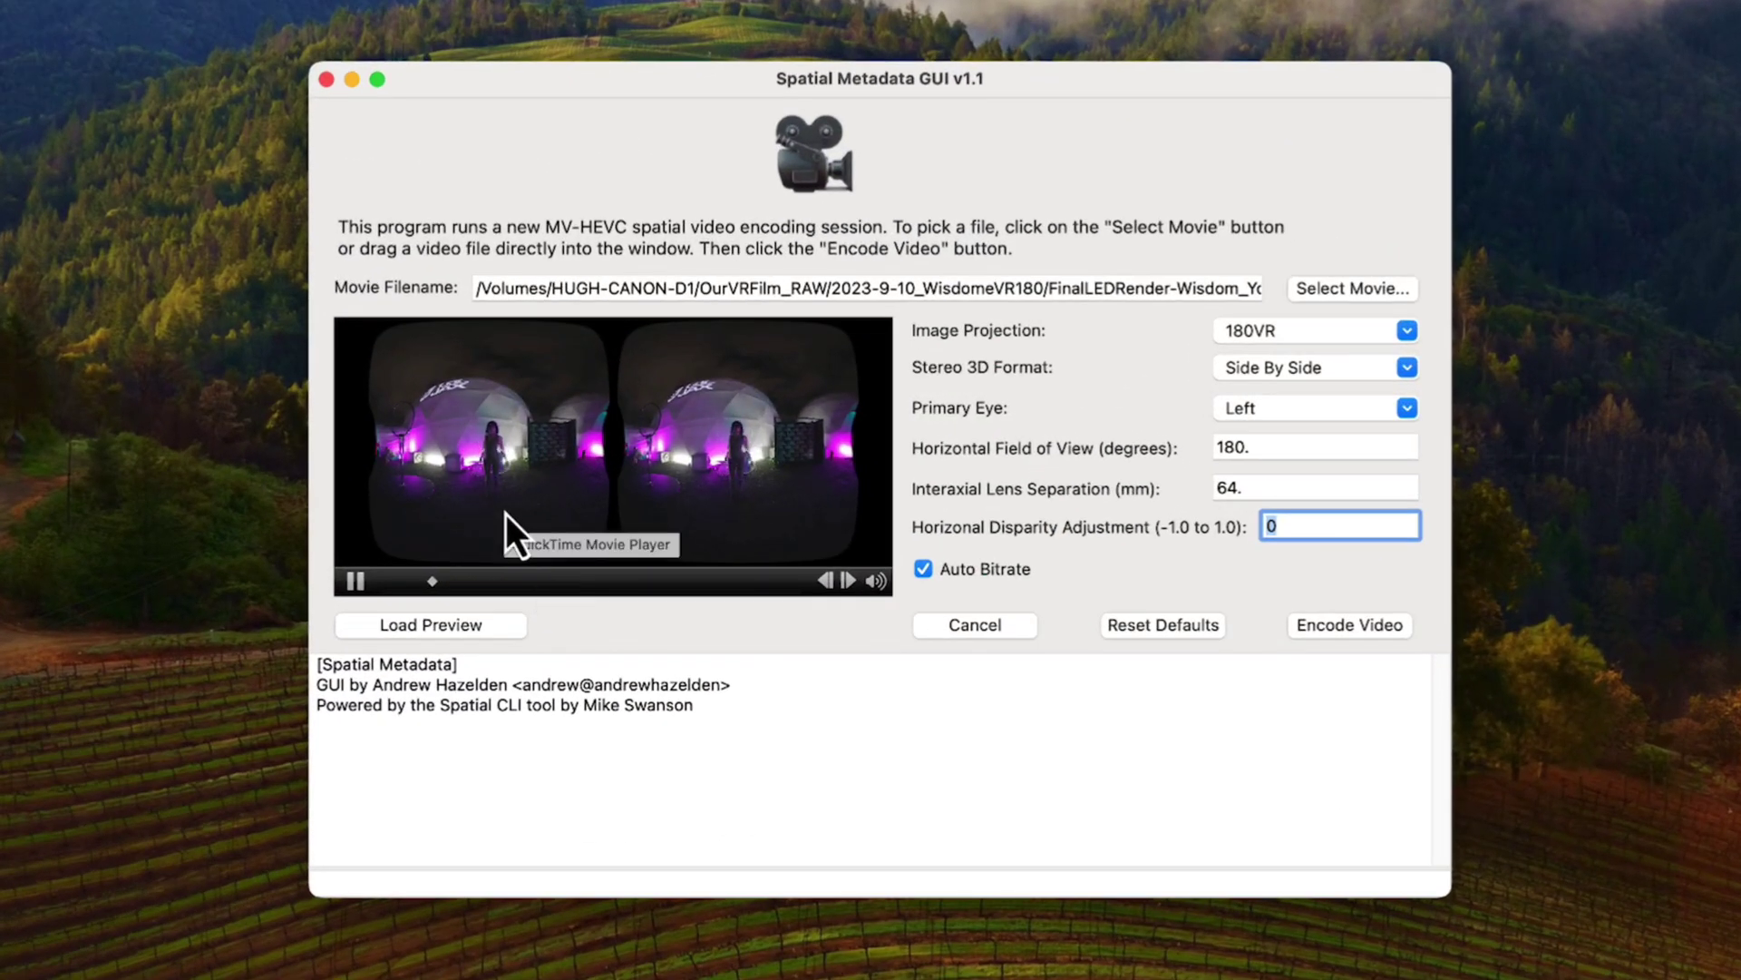
Raise the preview player's volume slider almost to the top.
{"action": "mouse_move", "coordinate": [873, 584]}
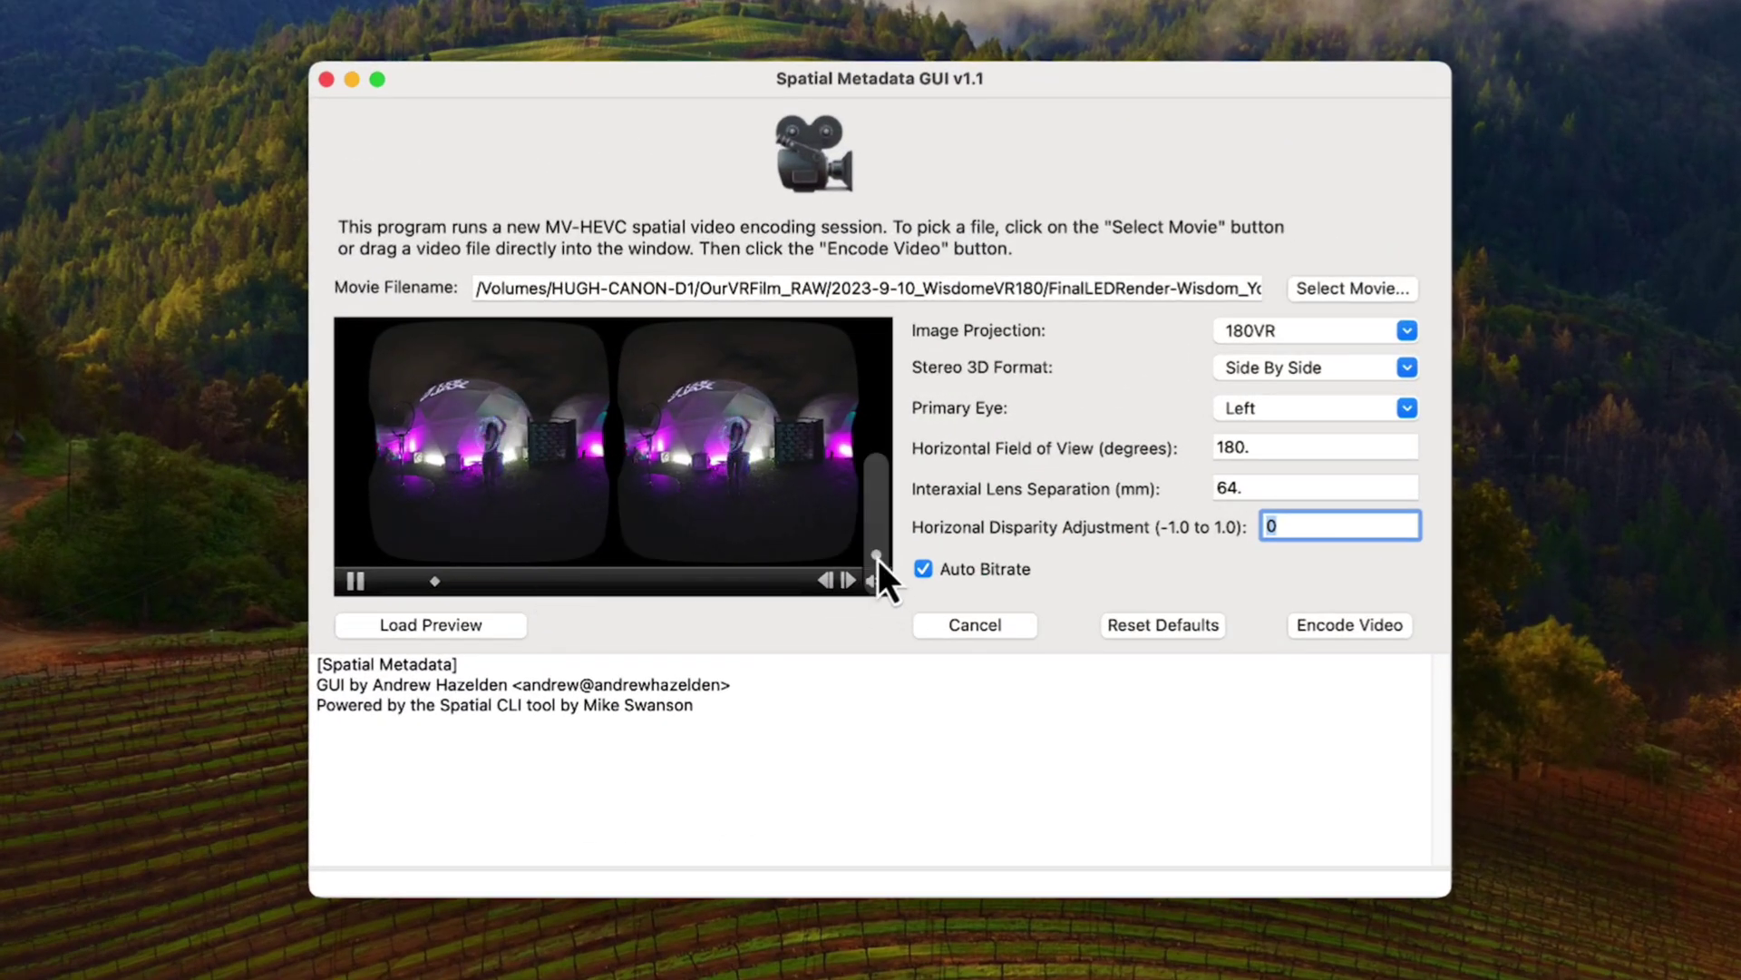
{"action": "left_click_drag", "start_coordinate": [878, 558], "coordinate": [884, 489]}
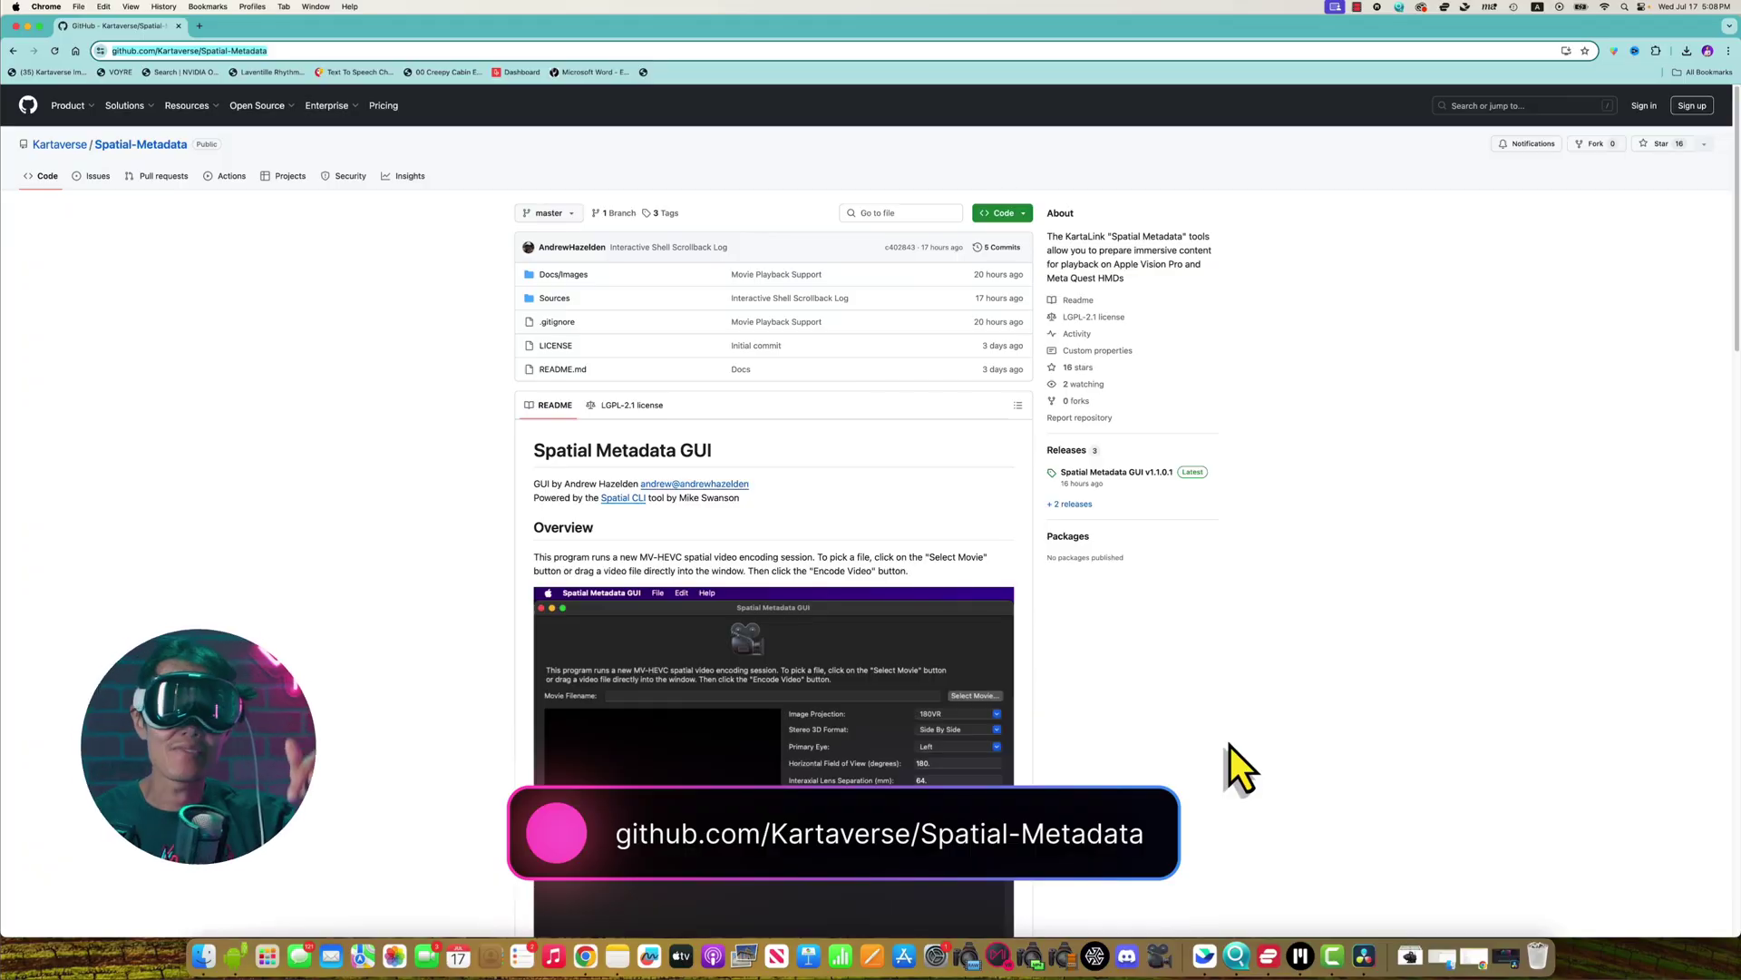
Open the Spatial-Metadata repository's Releases page.
{"action": "scroll", "coordinate": [934, 713], "scroll_direction": "down", "scroll_amount": 3}
{"action": "scroll", "coordinate": [939, 716], "scroll_direction": "down", "scroll_amount": 2}
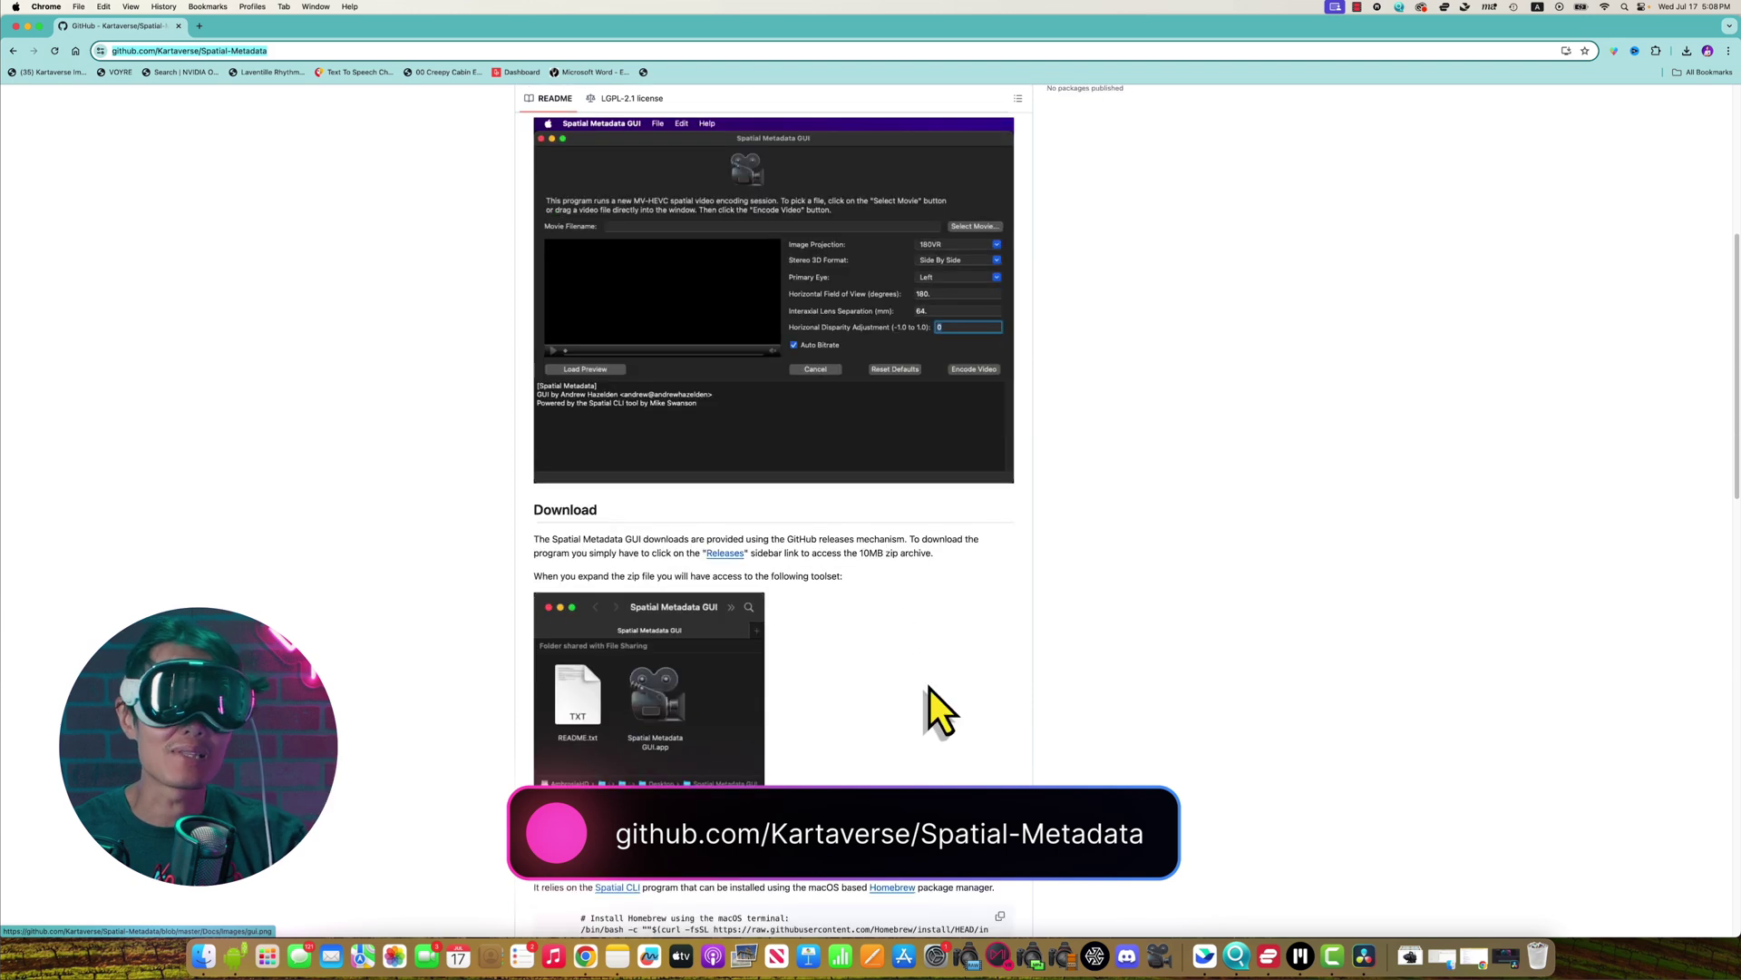
{"action": "left_click", "coordinate": [729, 555]}
{"action": "scroll", "coordinate": [760, 589], "scroll_direction": "down", "scroll_amount": 1}
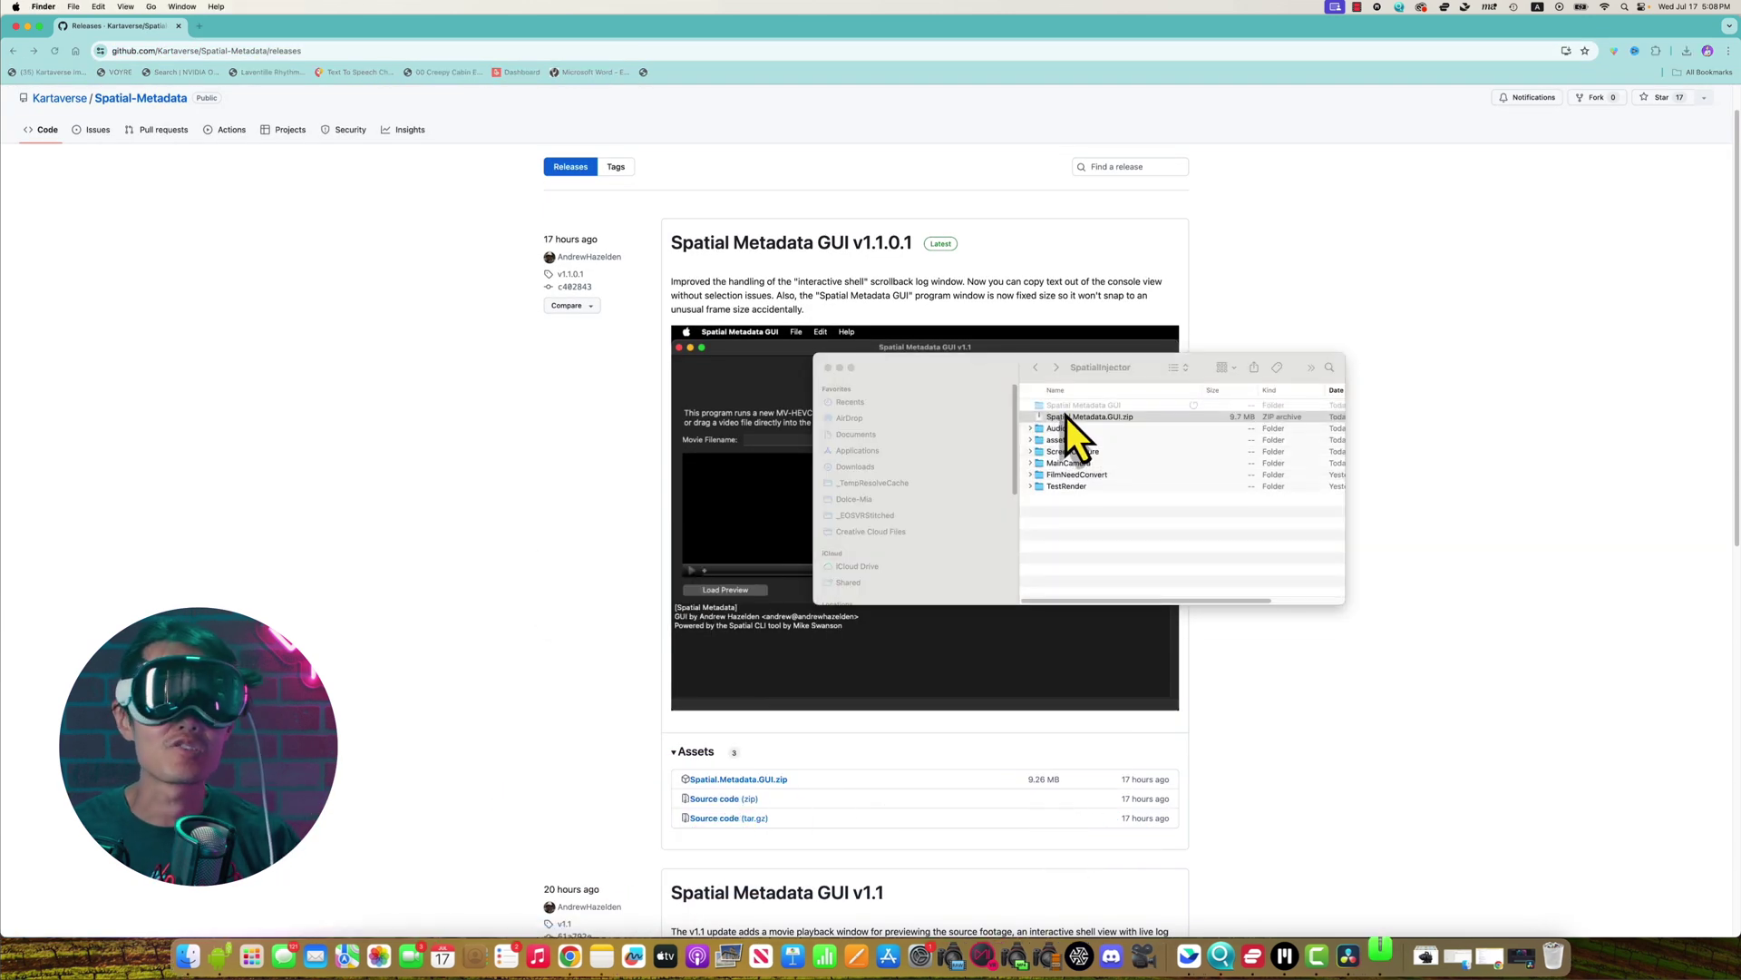
Open README.txt from the downloaded Spatial Metadata GUI folder and select all its text.
{"action": "left_click", "coordinate": [1033, 409]}
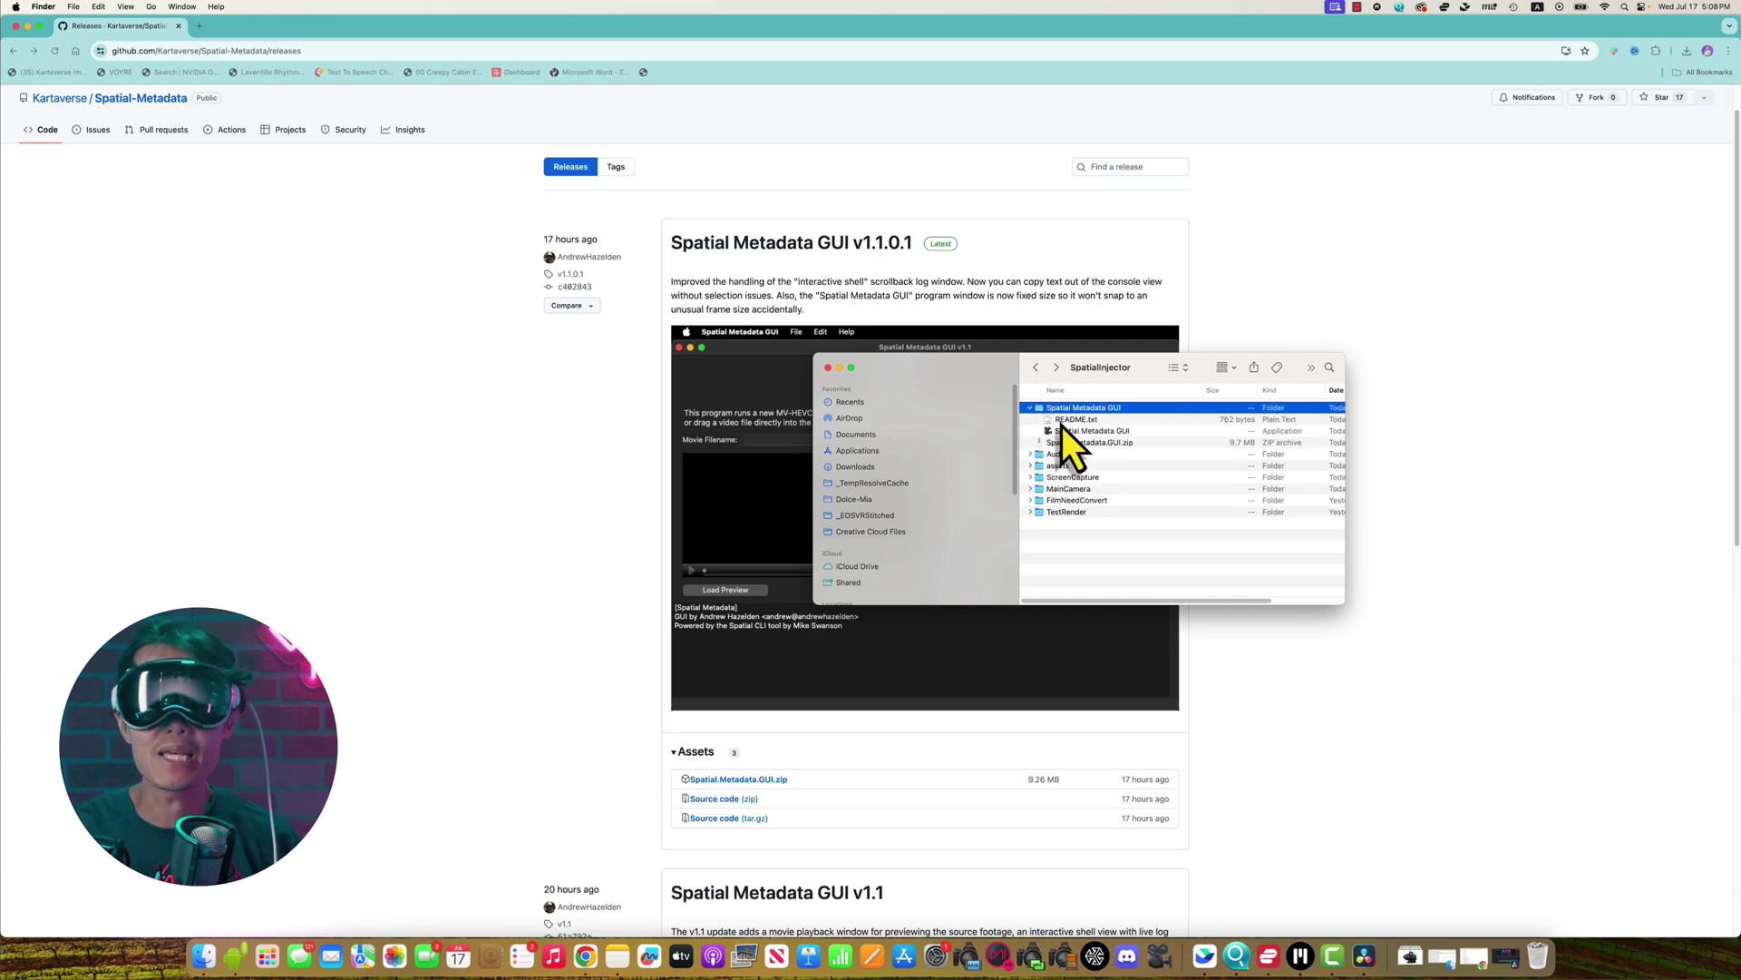
{"action": "double_click", "coordinate": [1047, 425]}
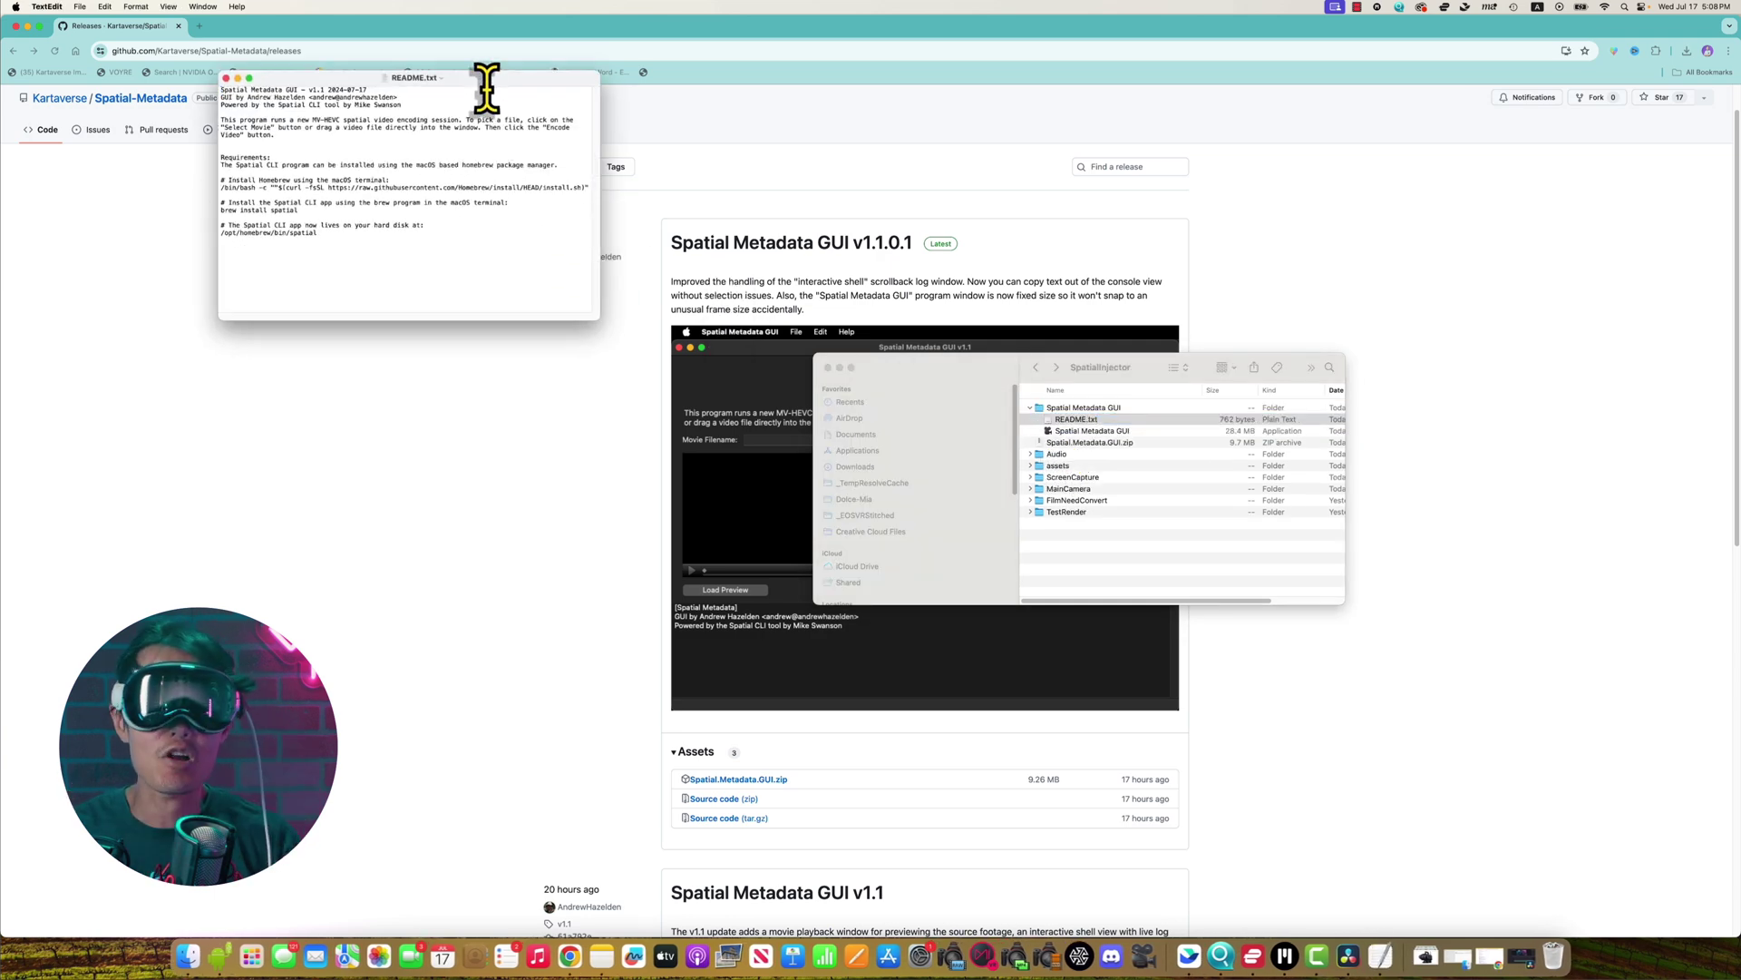
{"action": "left_click_drag", "start_coordinate": [487, 88], "coordinate": [619, 280]}
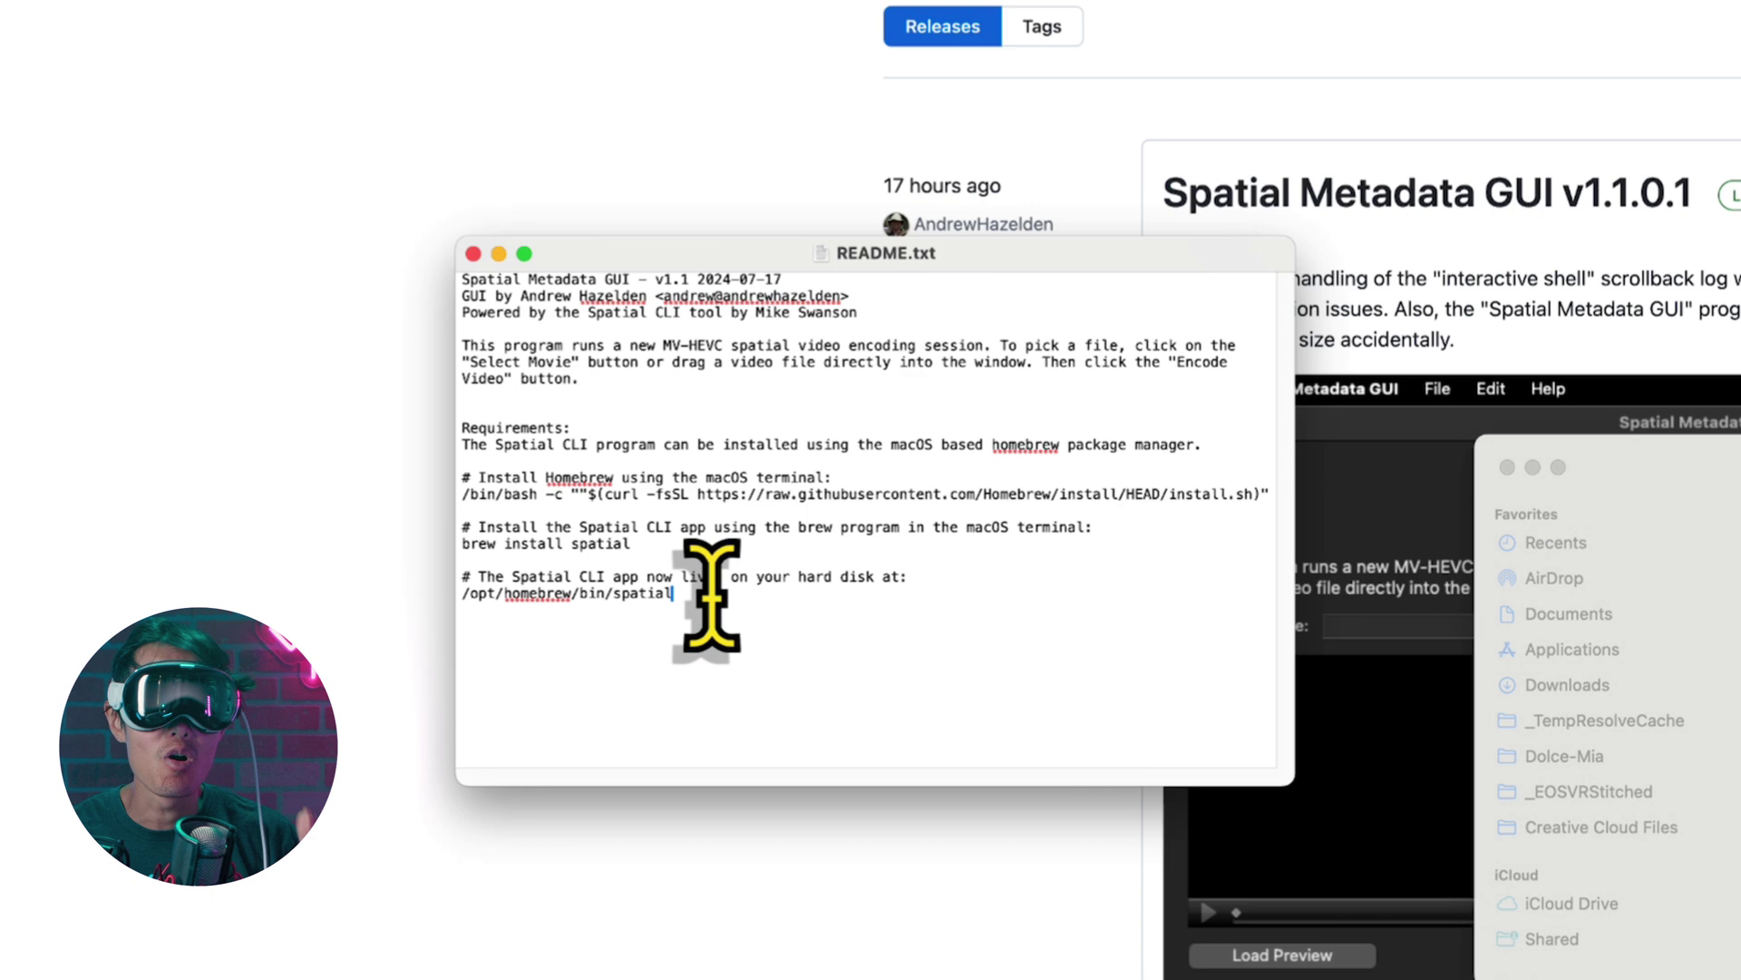
{"action": "left_click_drag", "start_coordinate": [712, 596], "coordinate": [451, 259]}
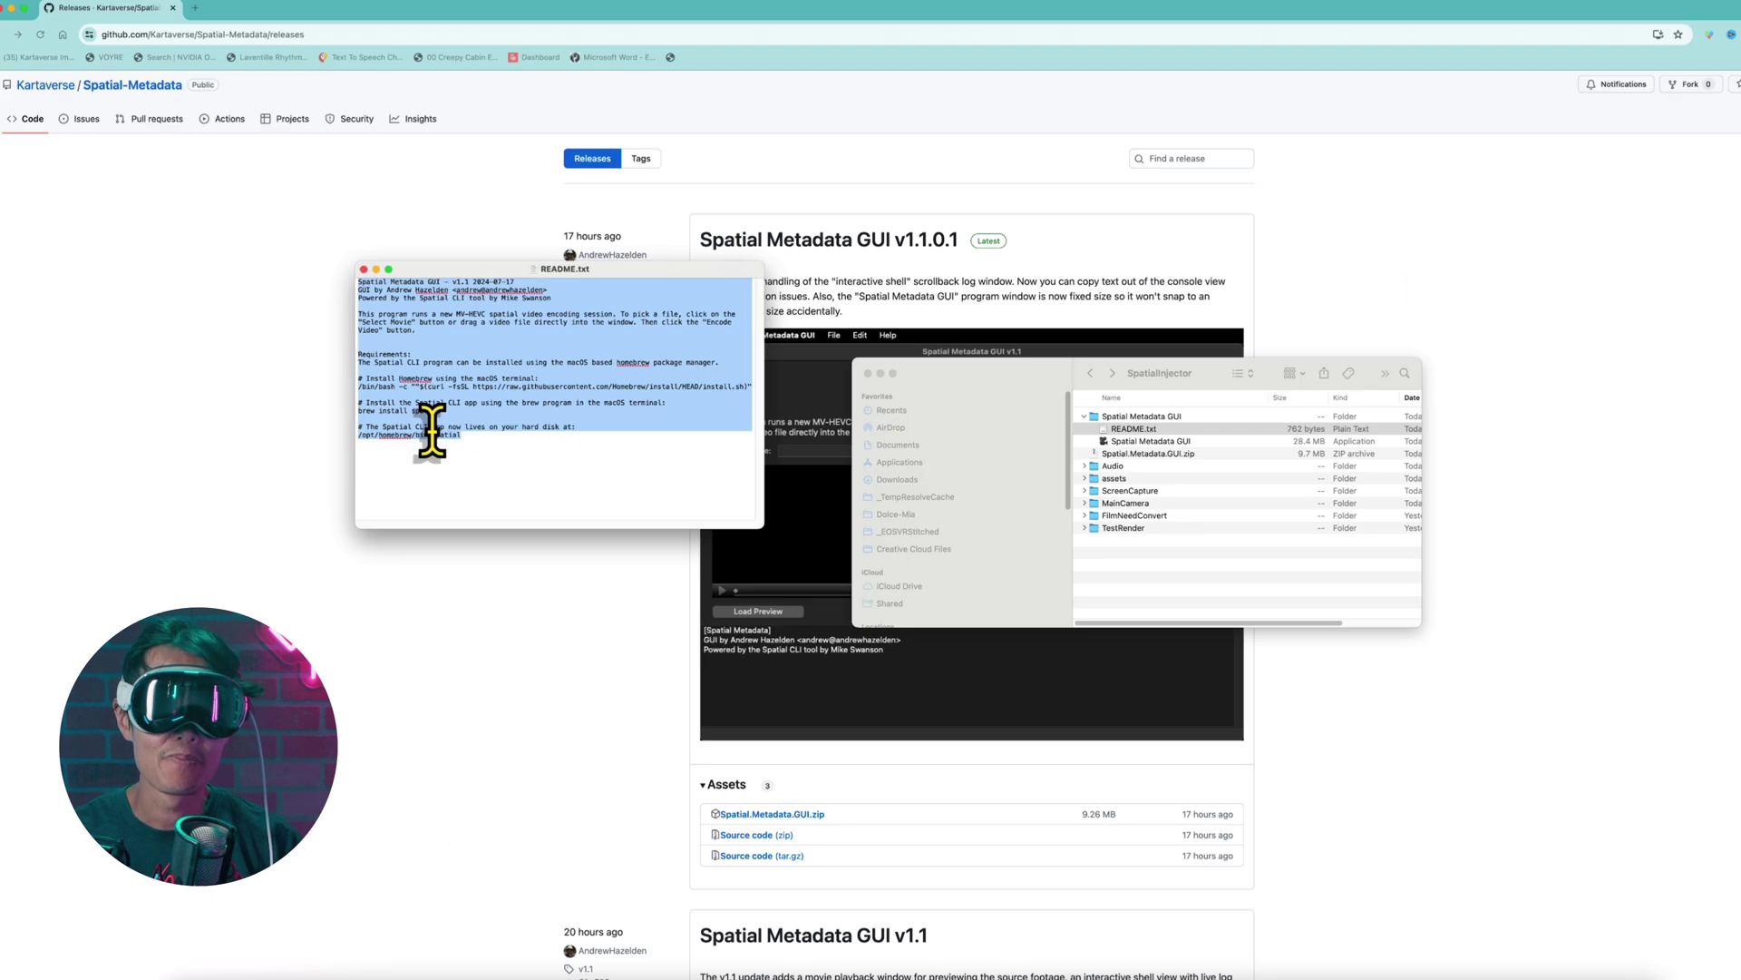
Launch Terminal through Spotlight with 'term' and place it beside the README instructions.
{"action": "left_click", "coordinate": [749, 885]}
{"action": "key", "text": "super+space"}
{"action": "type", "text": "term"}
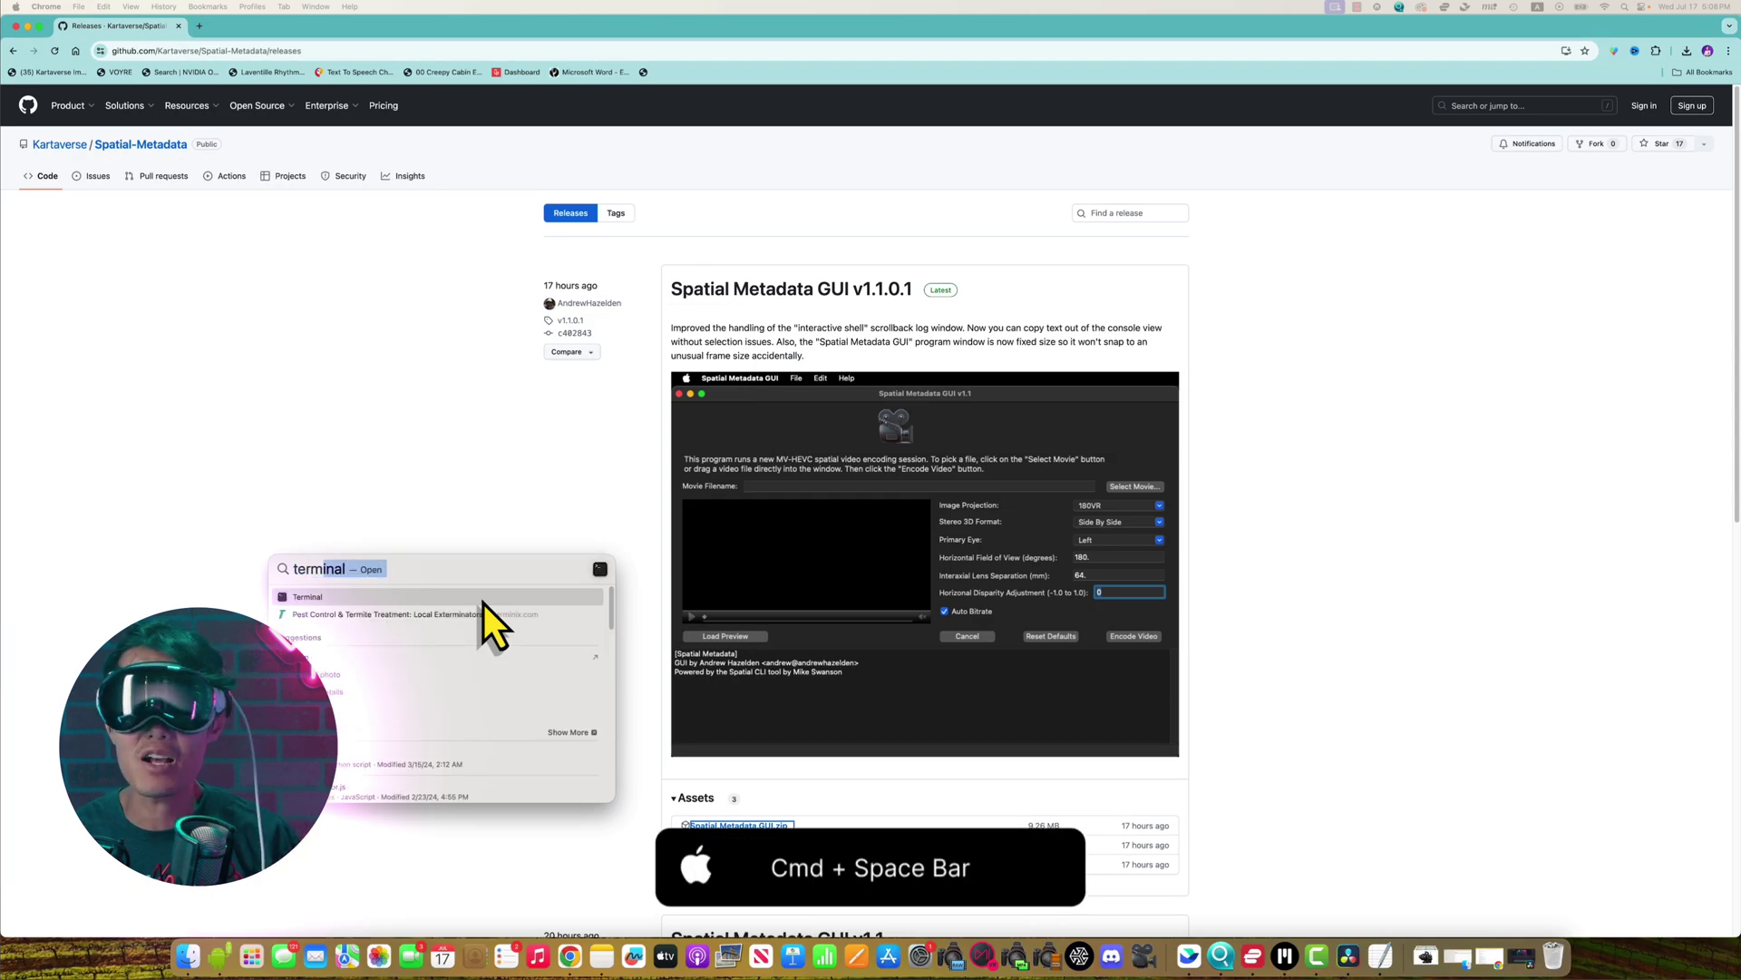
{"action": "key", "text": "Return"}
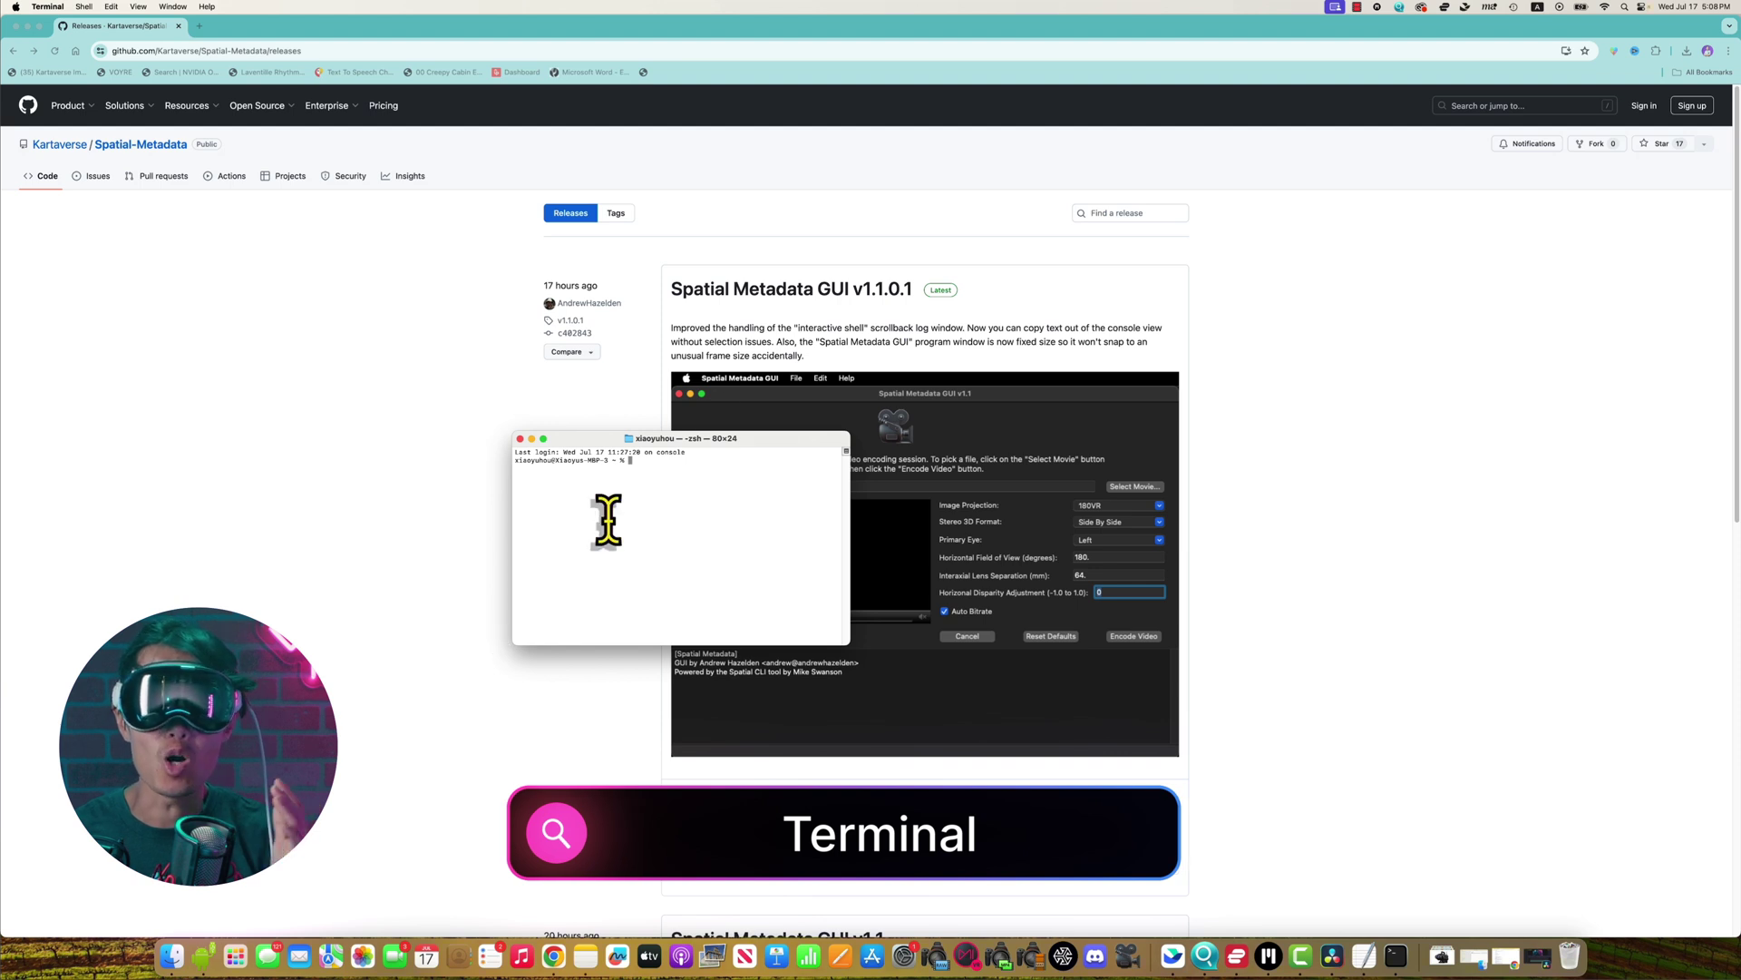
{"action": "left_click_drag", "start_coordinate": [778, 442], "coordinate": [568, 424]}
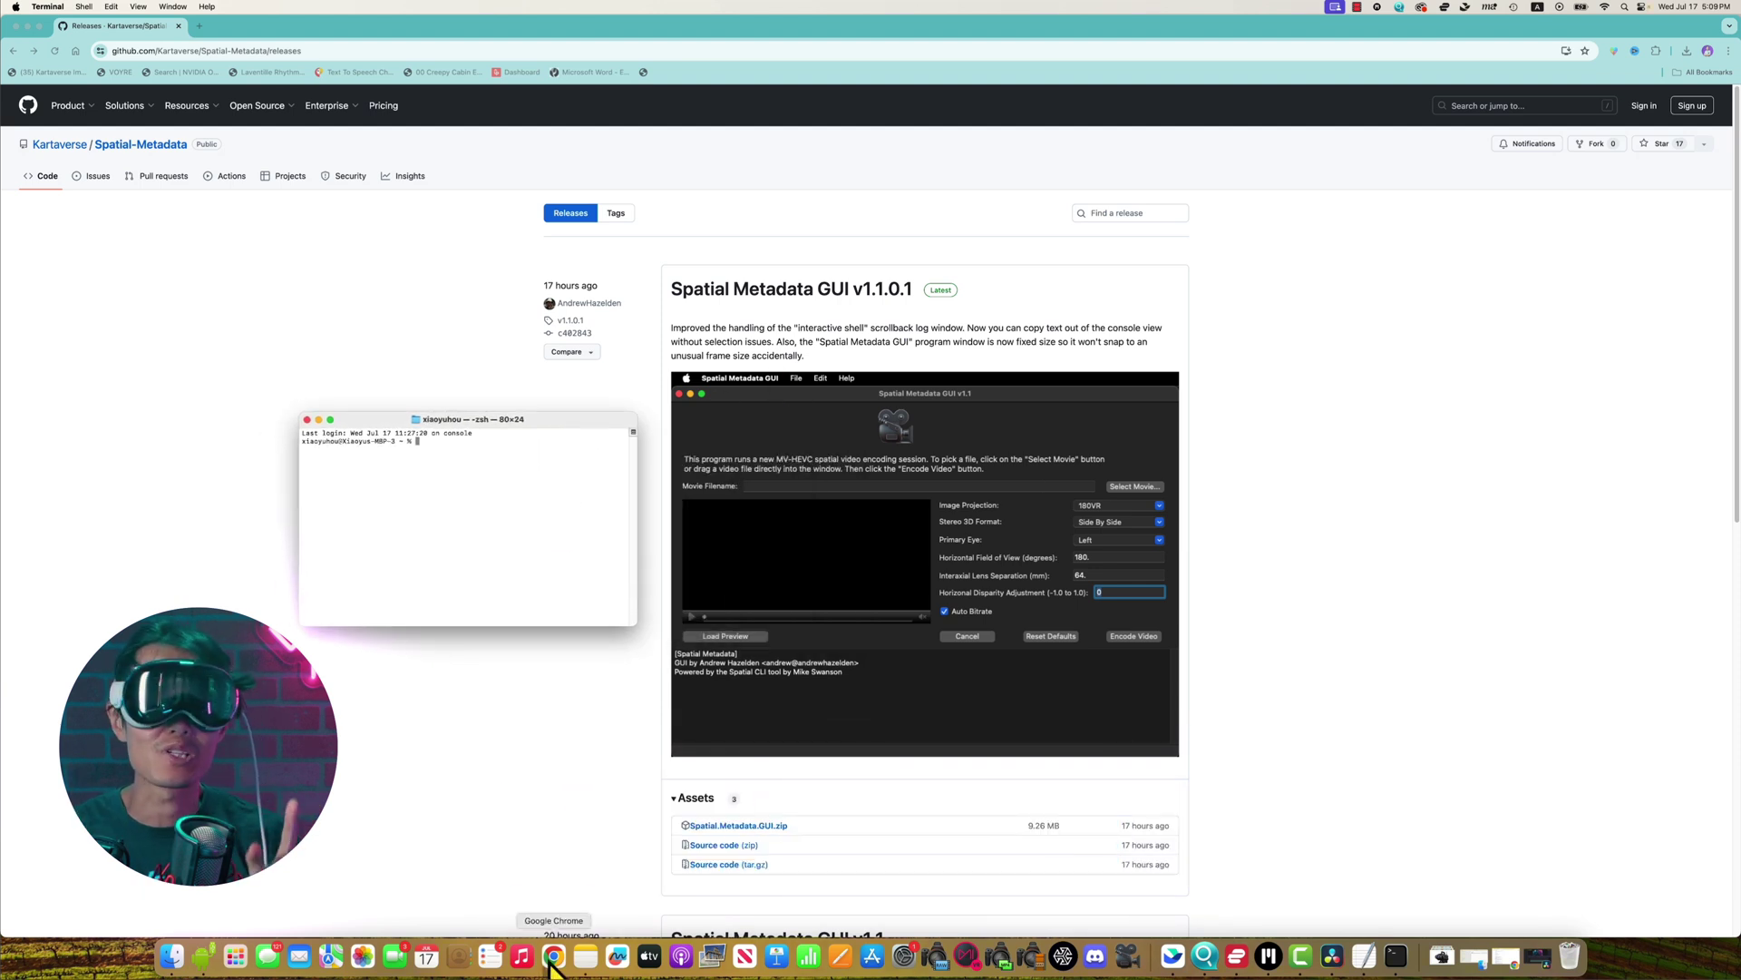
{"action": "key", "text": "super+Tab"}
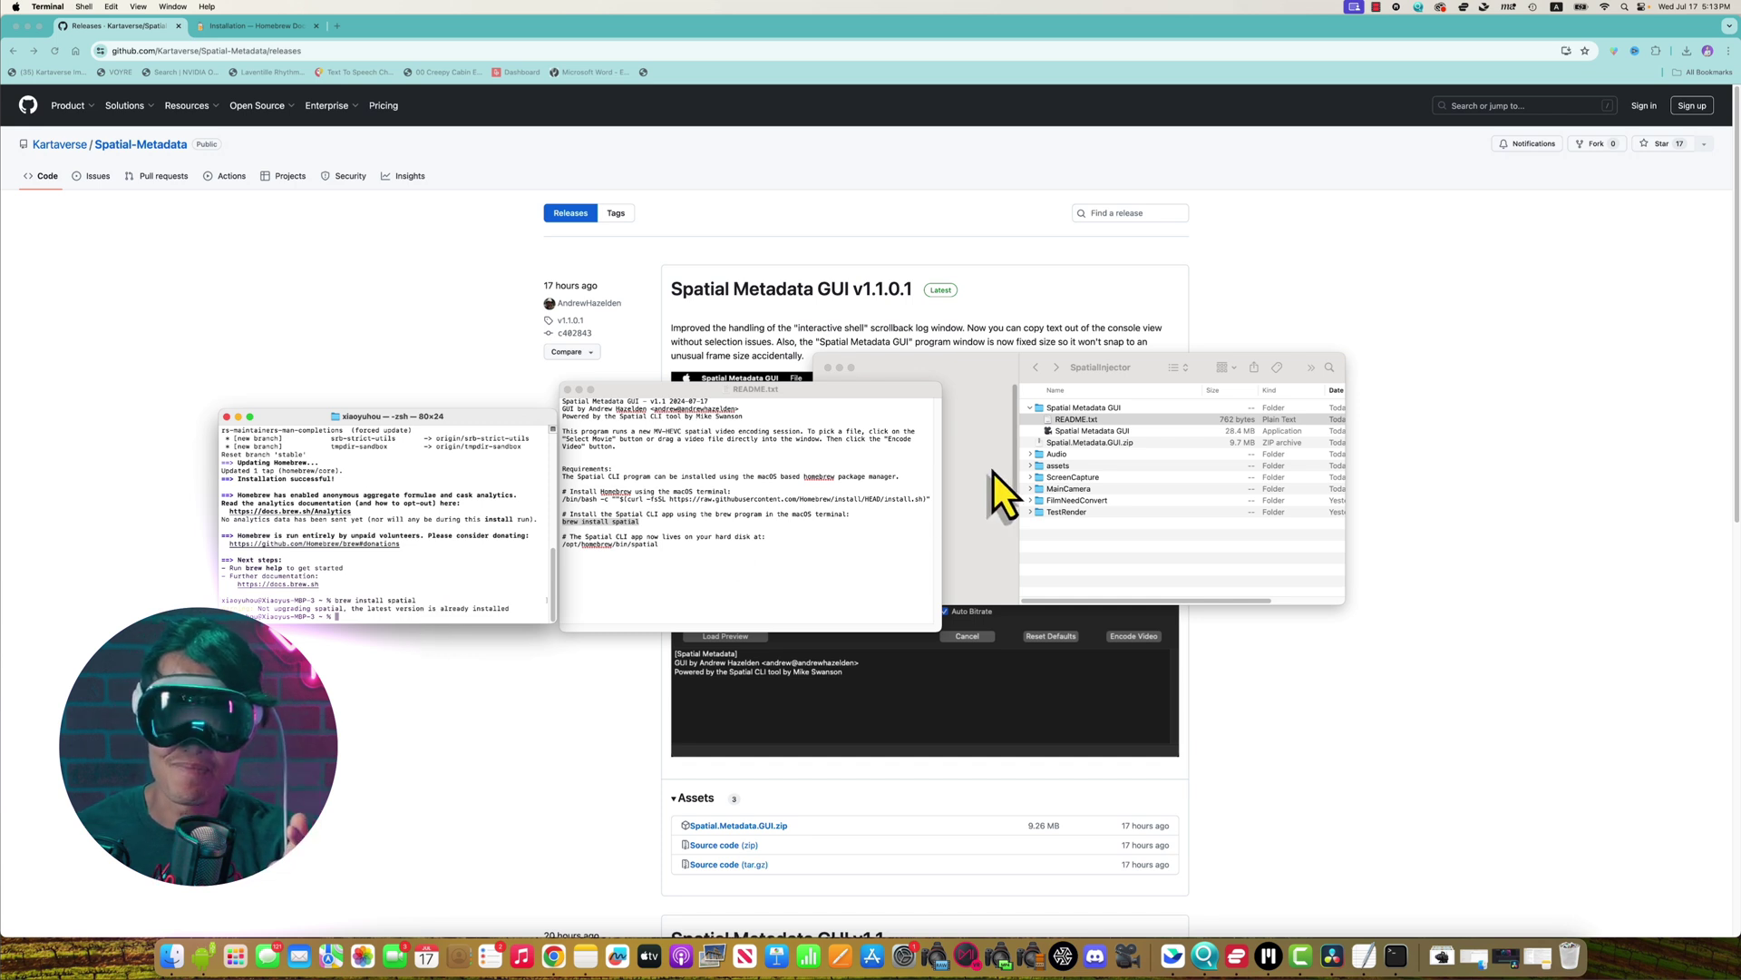
Open the unverified Spatial Metadata GUI app from Finder's context menu, approving the security warning.
{"action": "right_click", "coordinate": [1074, 431]}
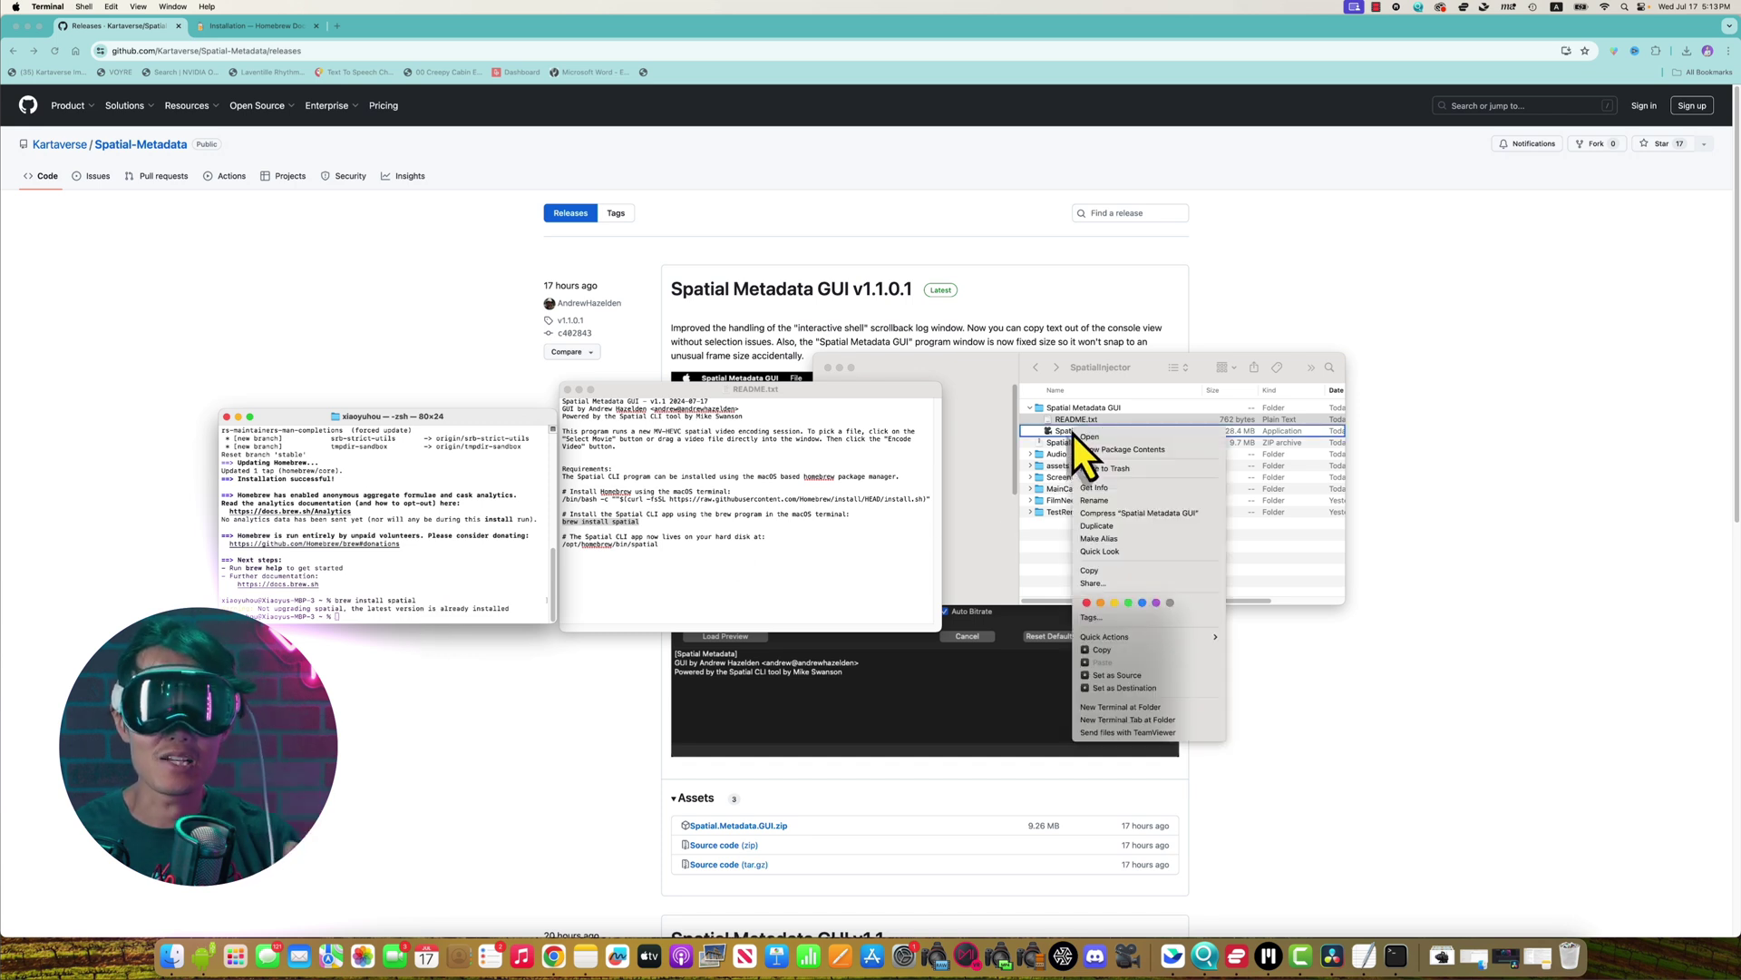
{"action": "left_click", "coordinate": [1091, 441]}
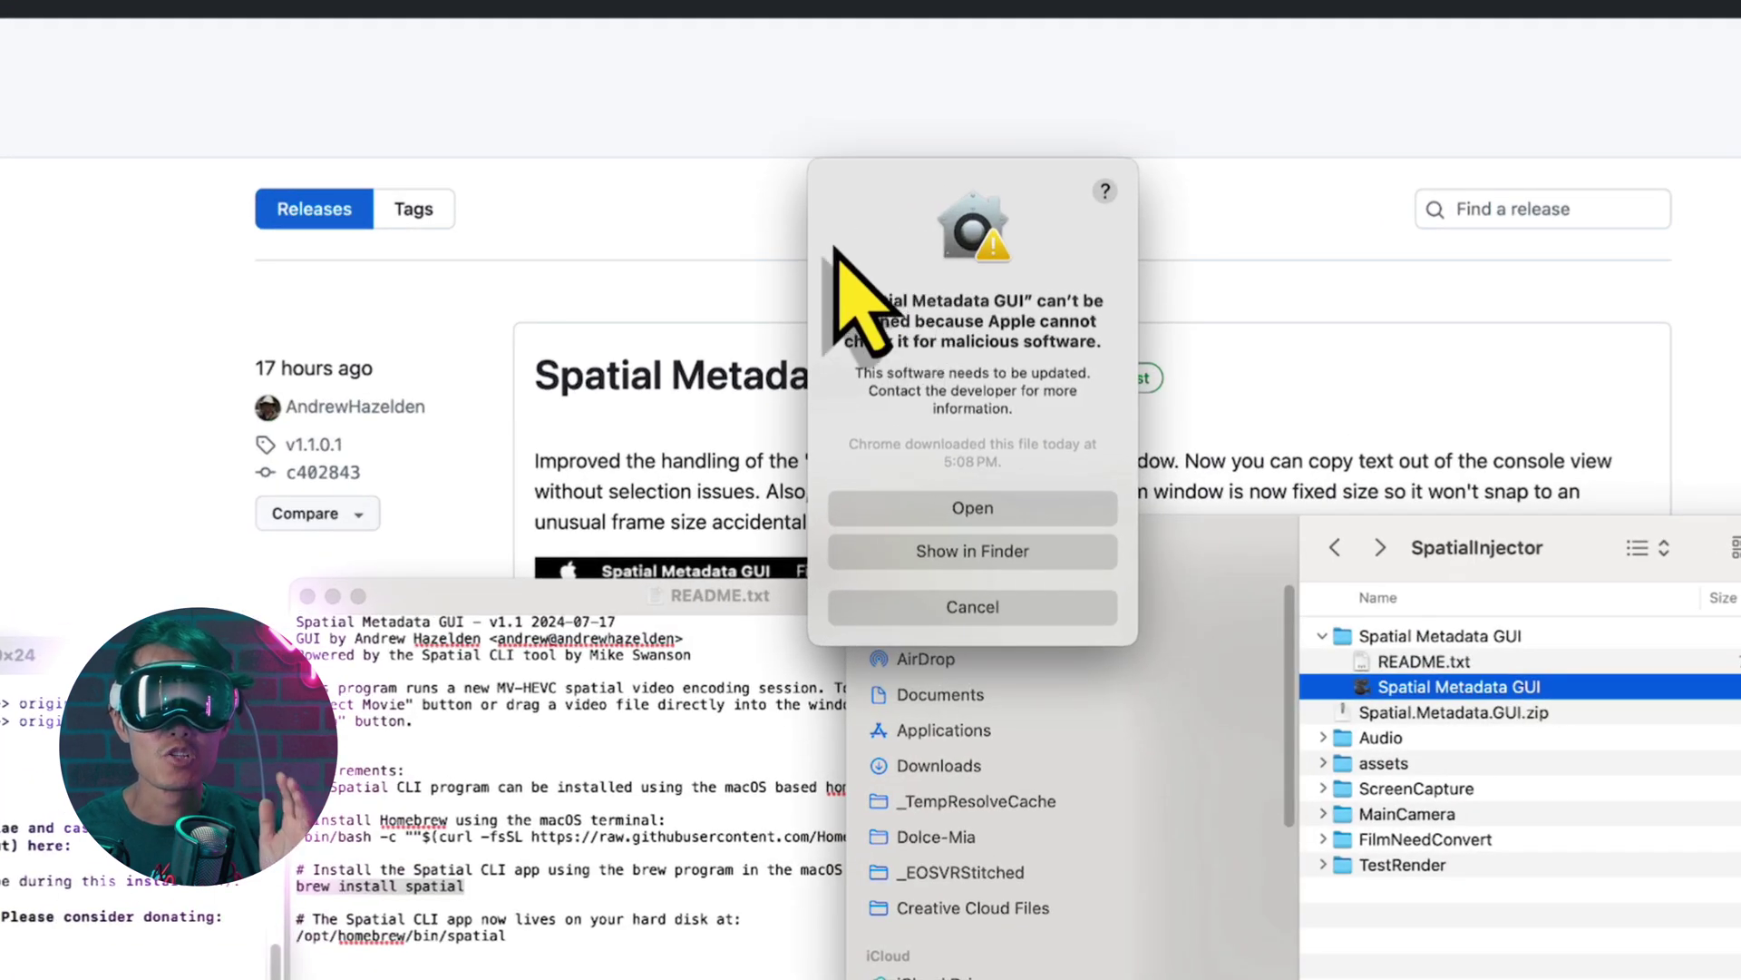
{"action": "left_click", "coordinate": [972, 508]}
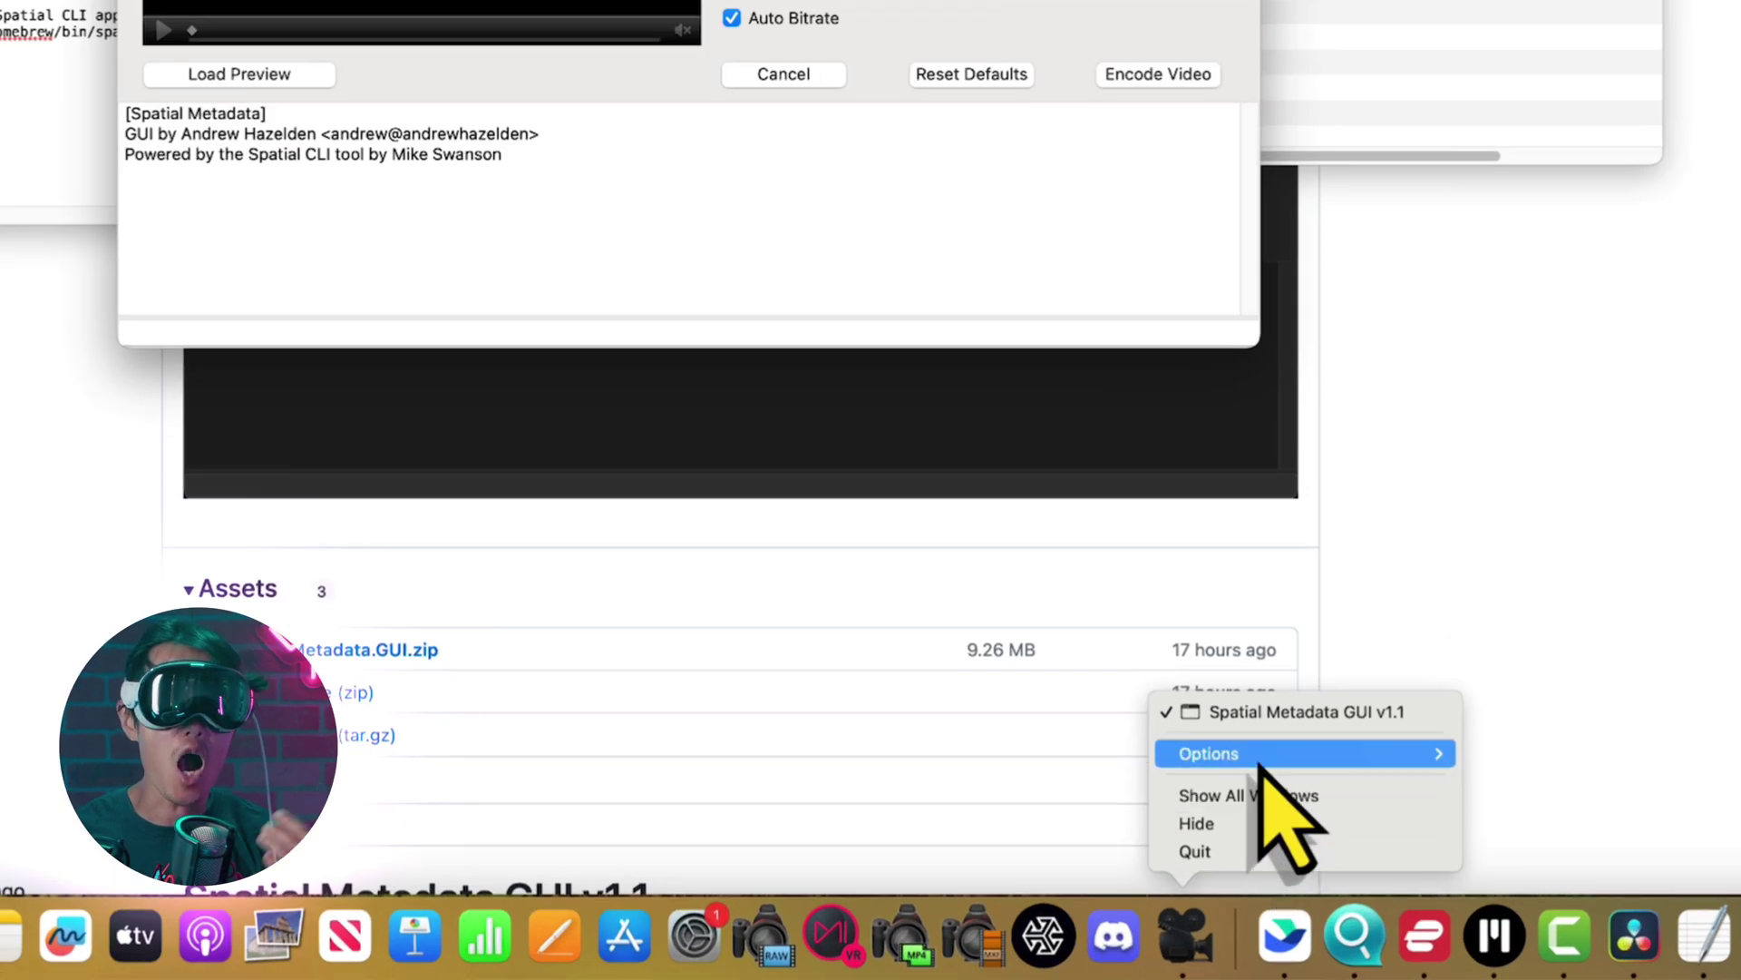
{"action": "mouse_move", "coordinate": [1397, 774]}
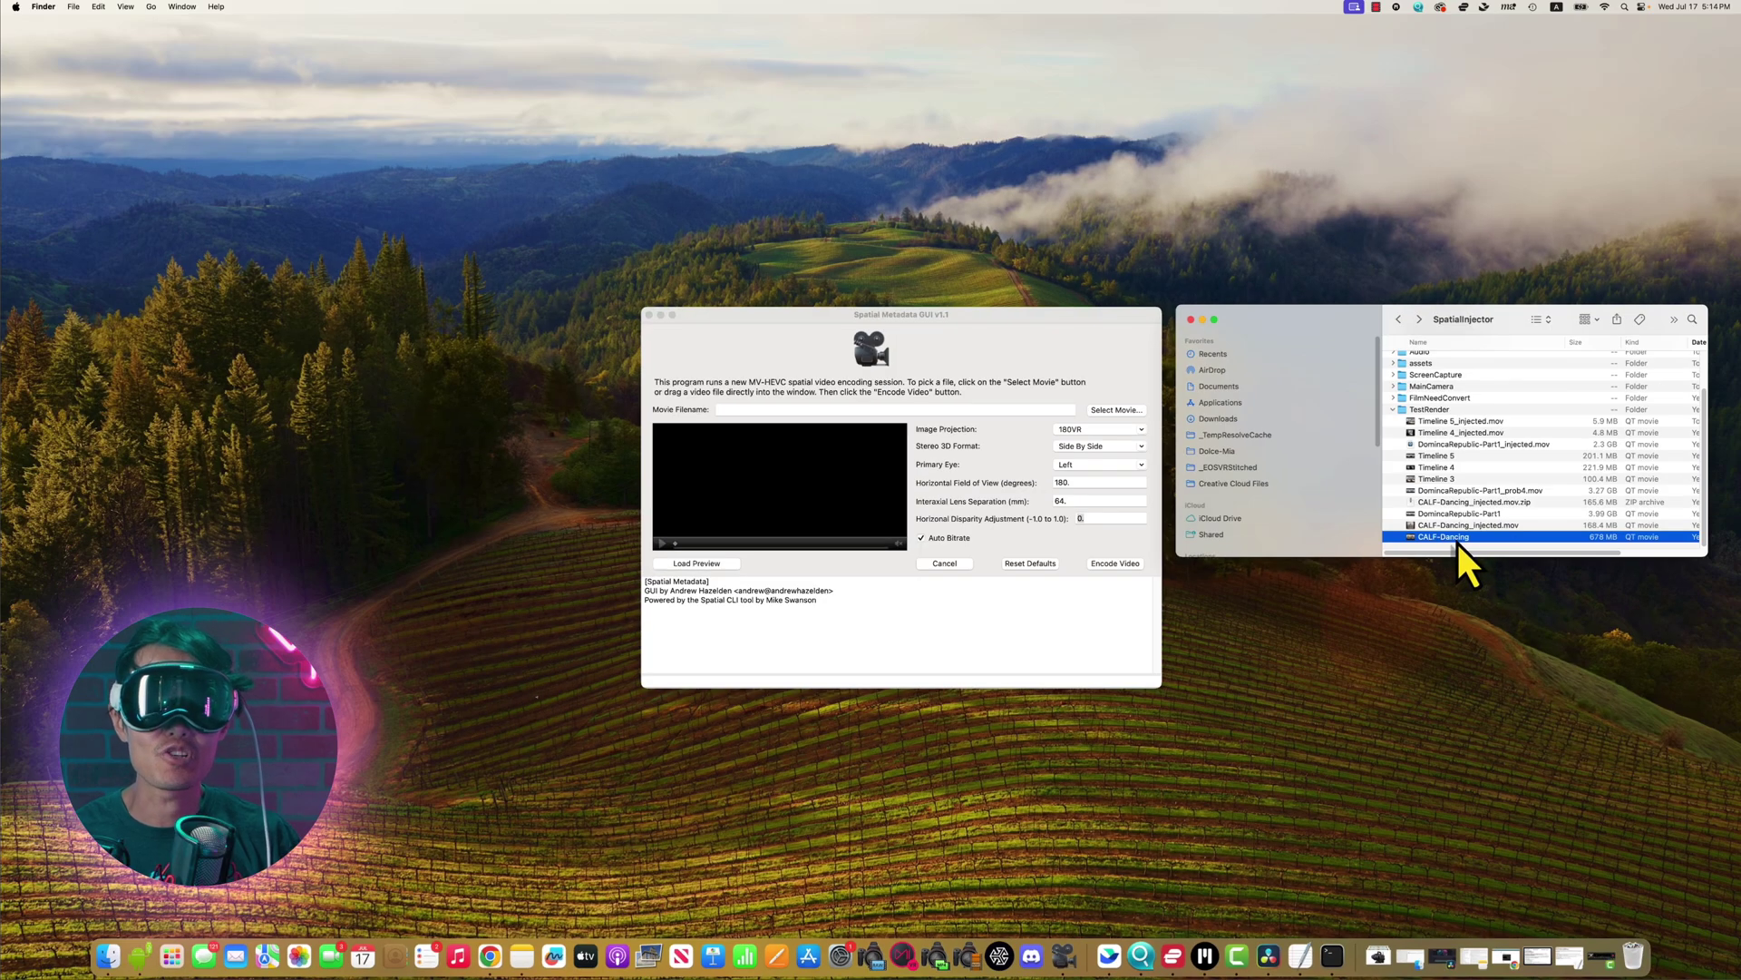
Load CALF-Dancing from the TestRender folder into the app and play its side-by-side preview.
{"action": "left_click_drag", "start_coordinate": [1456, 541], "coordinate": [1068, 969]}
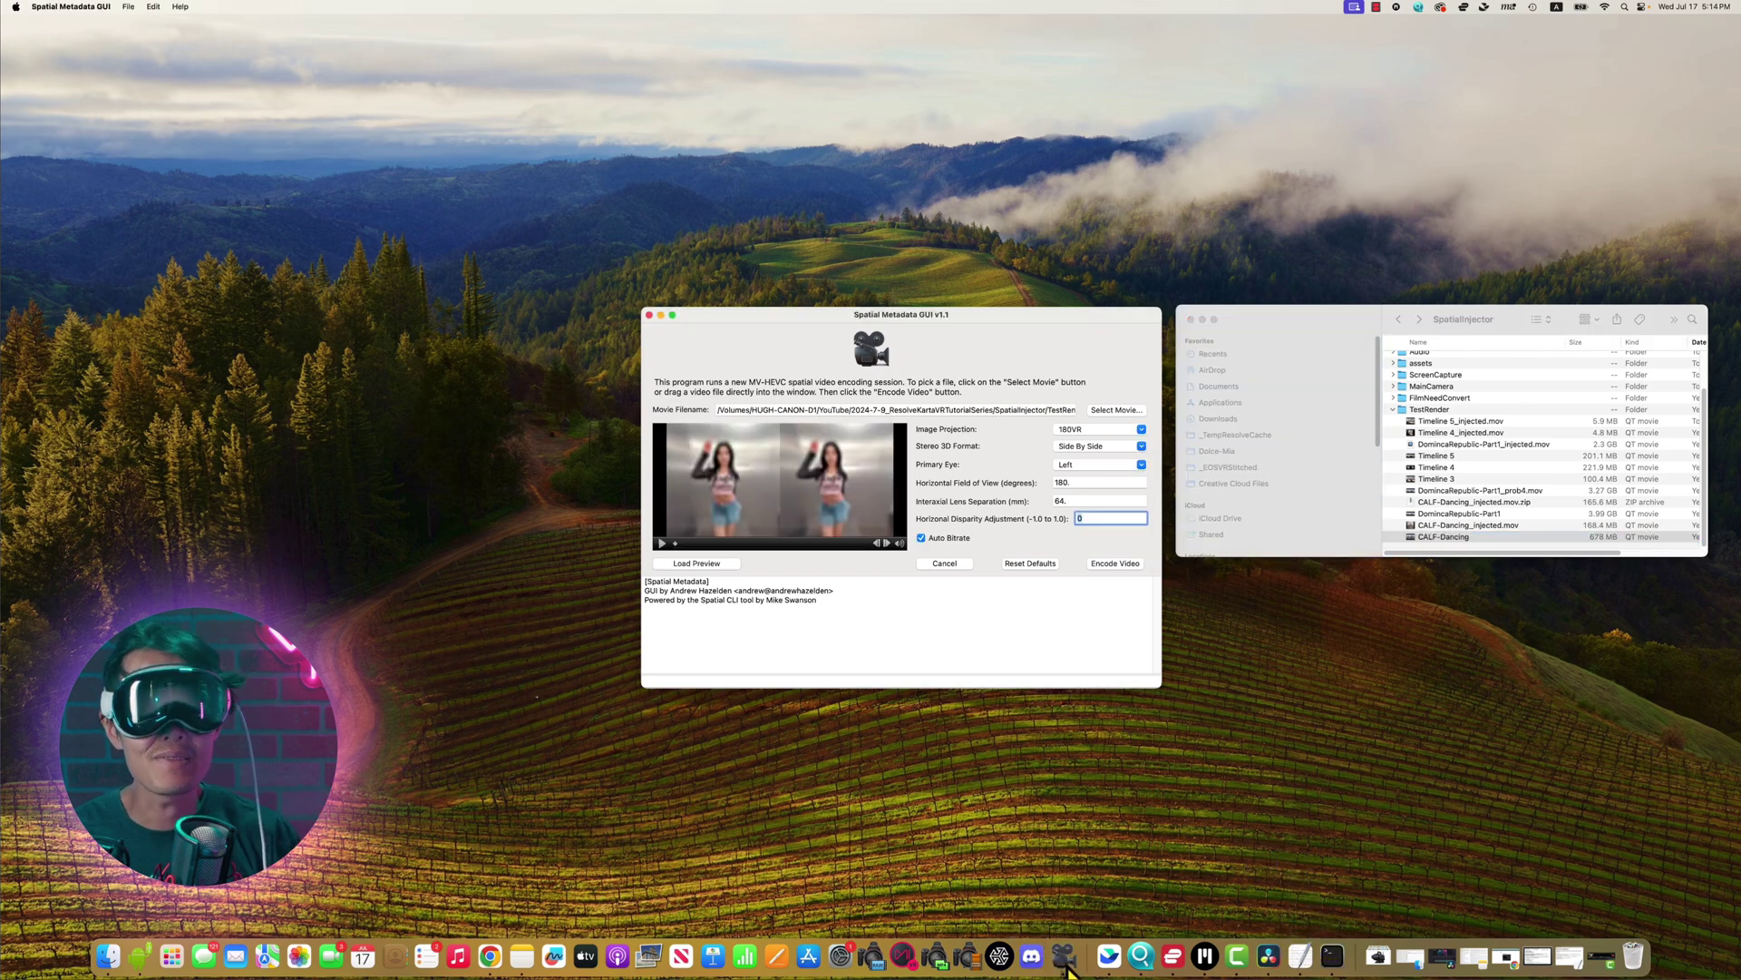
{"action": "left_click", "coordinate": [662, 543]}
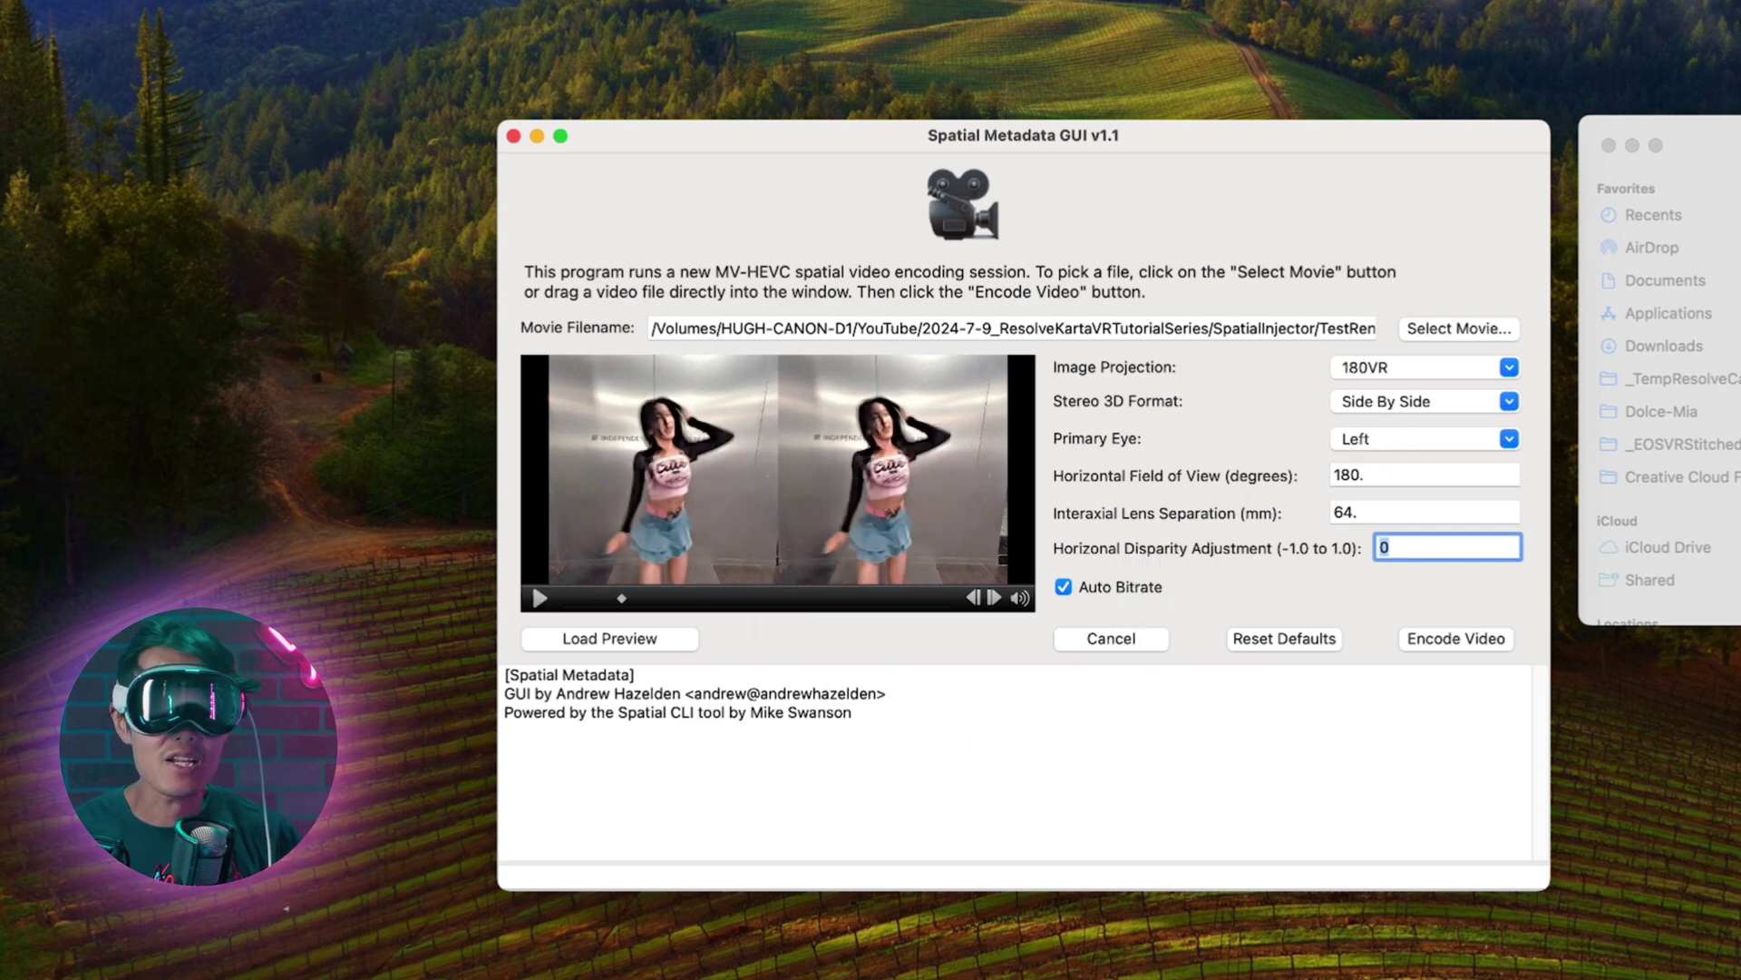
Keep 180VR projection and Side By Side stereo format, and make Right the primary eye.
{"action": "left_click", "coordinate": [1501, 371]}
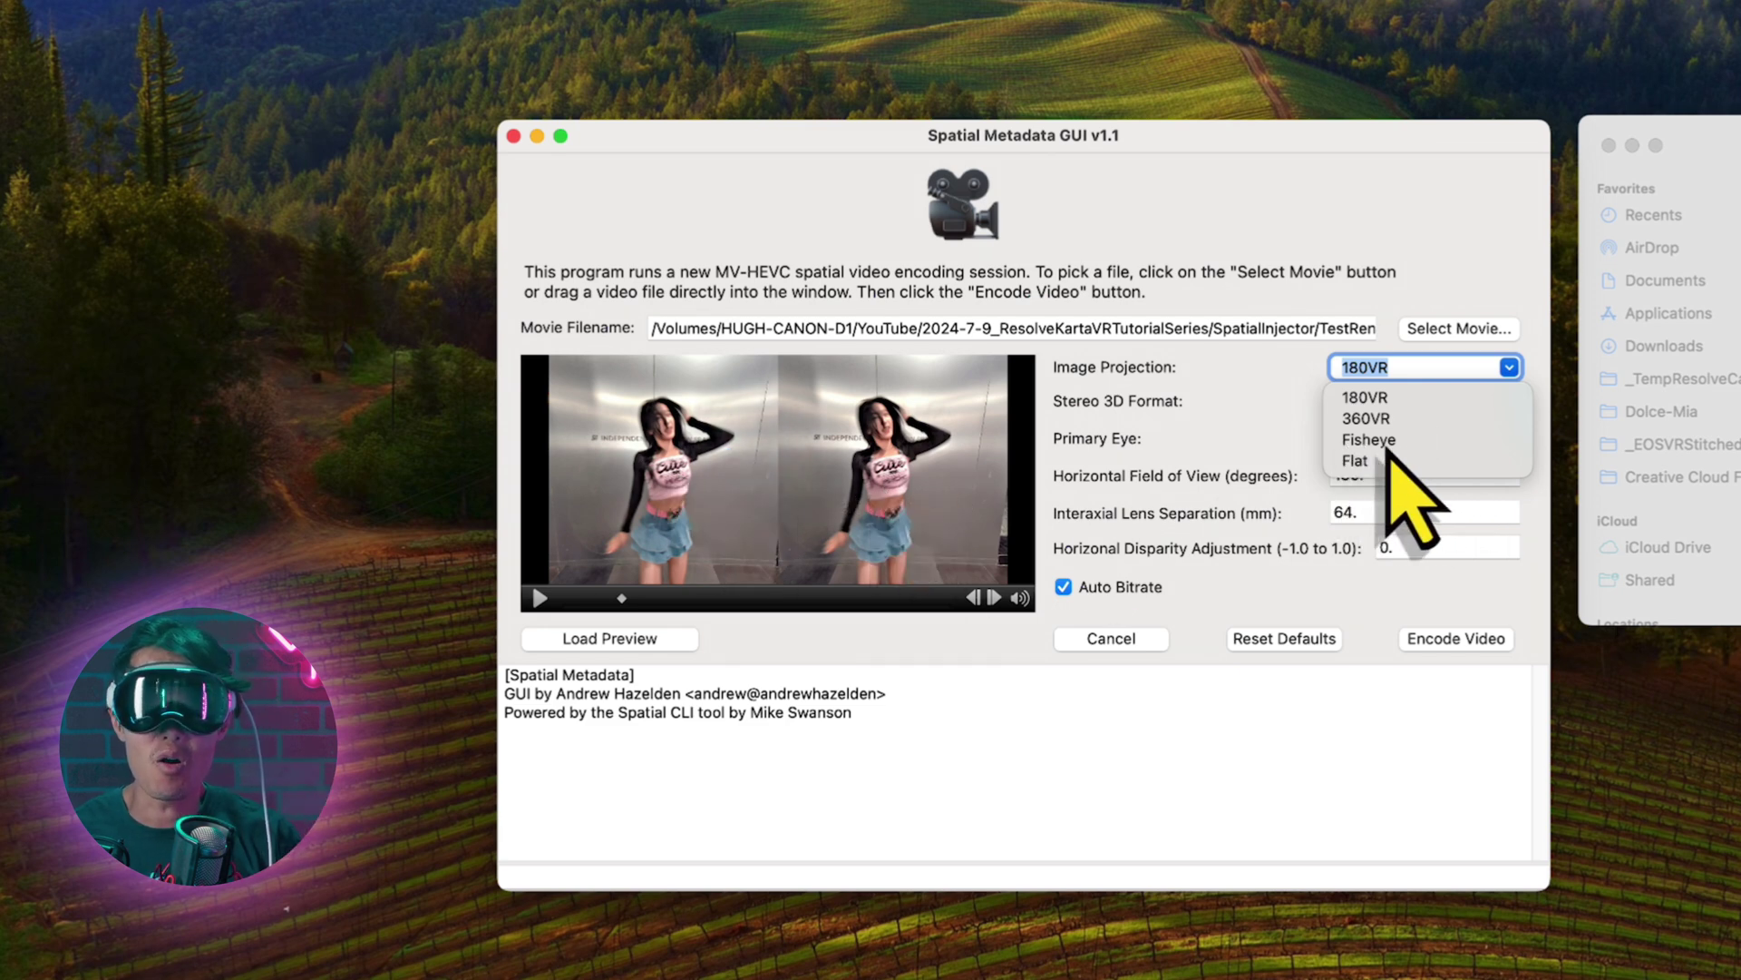
{"action": "left_click", "coordinate": [1505, 365]}
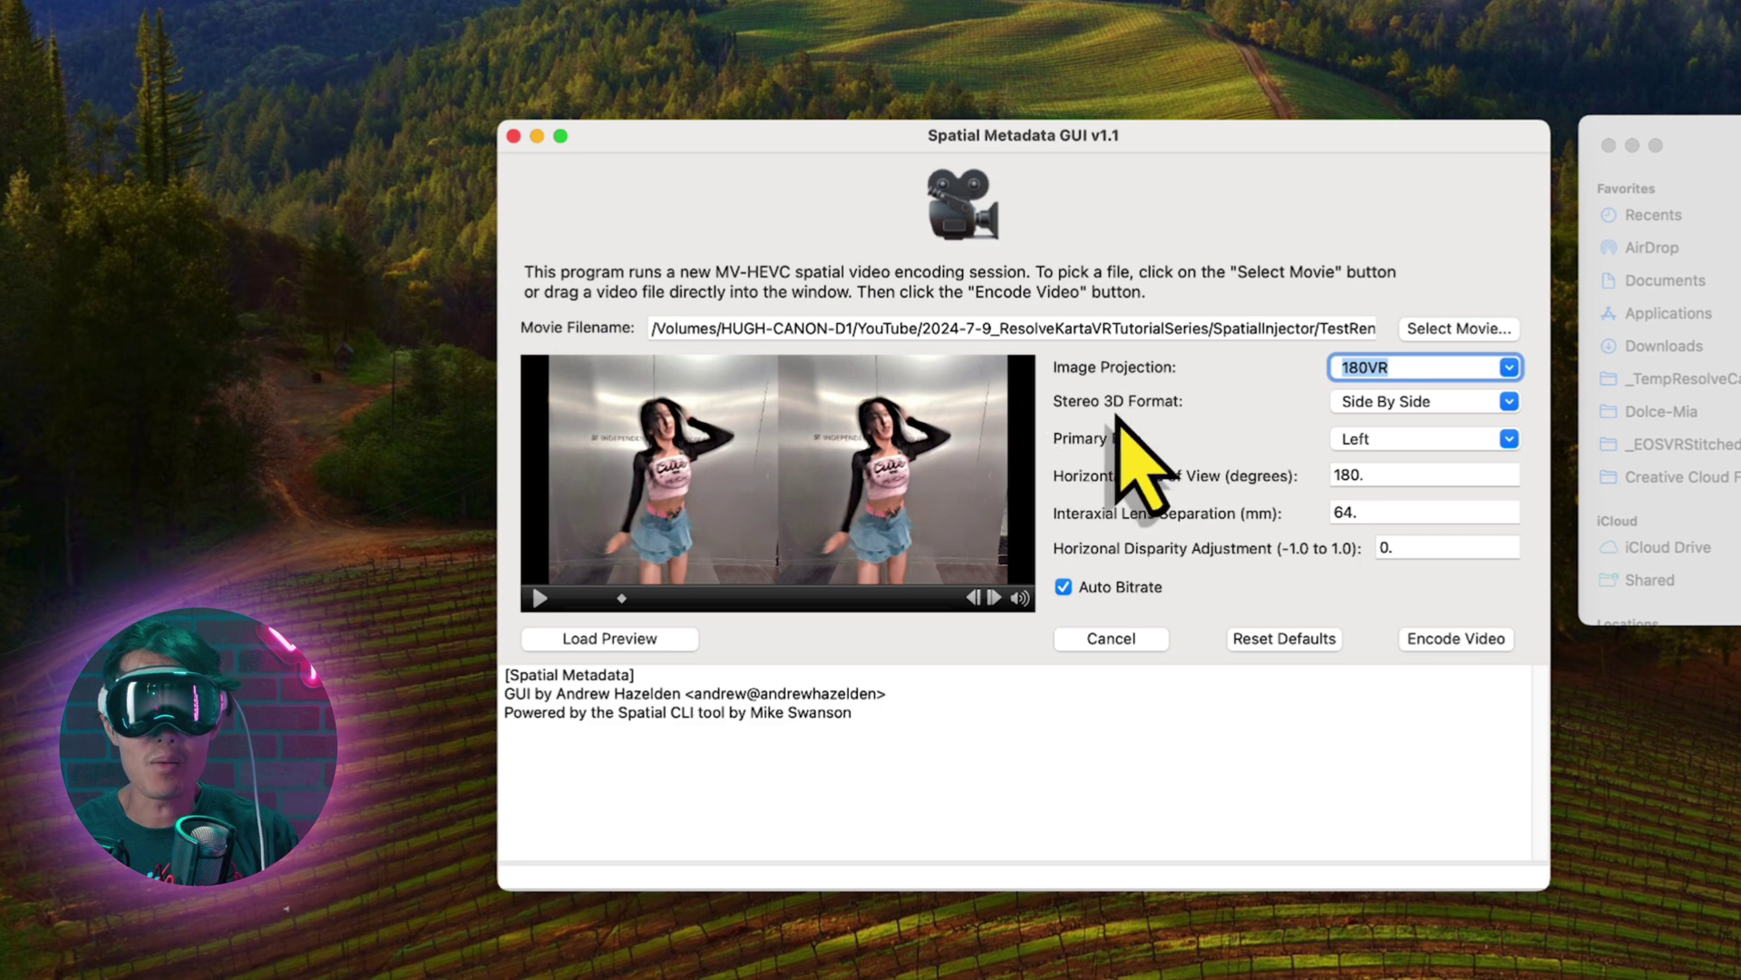
{"action": "left_click", "coordinate": [1509, 401]}
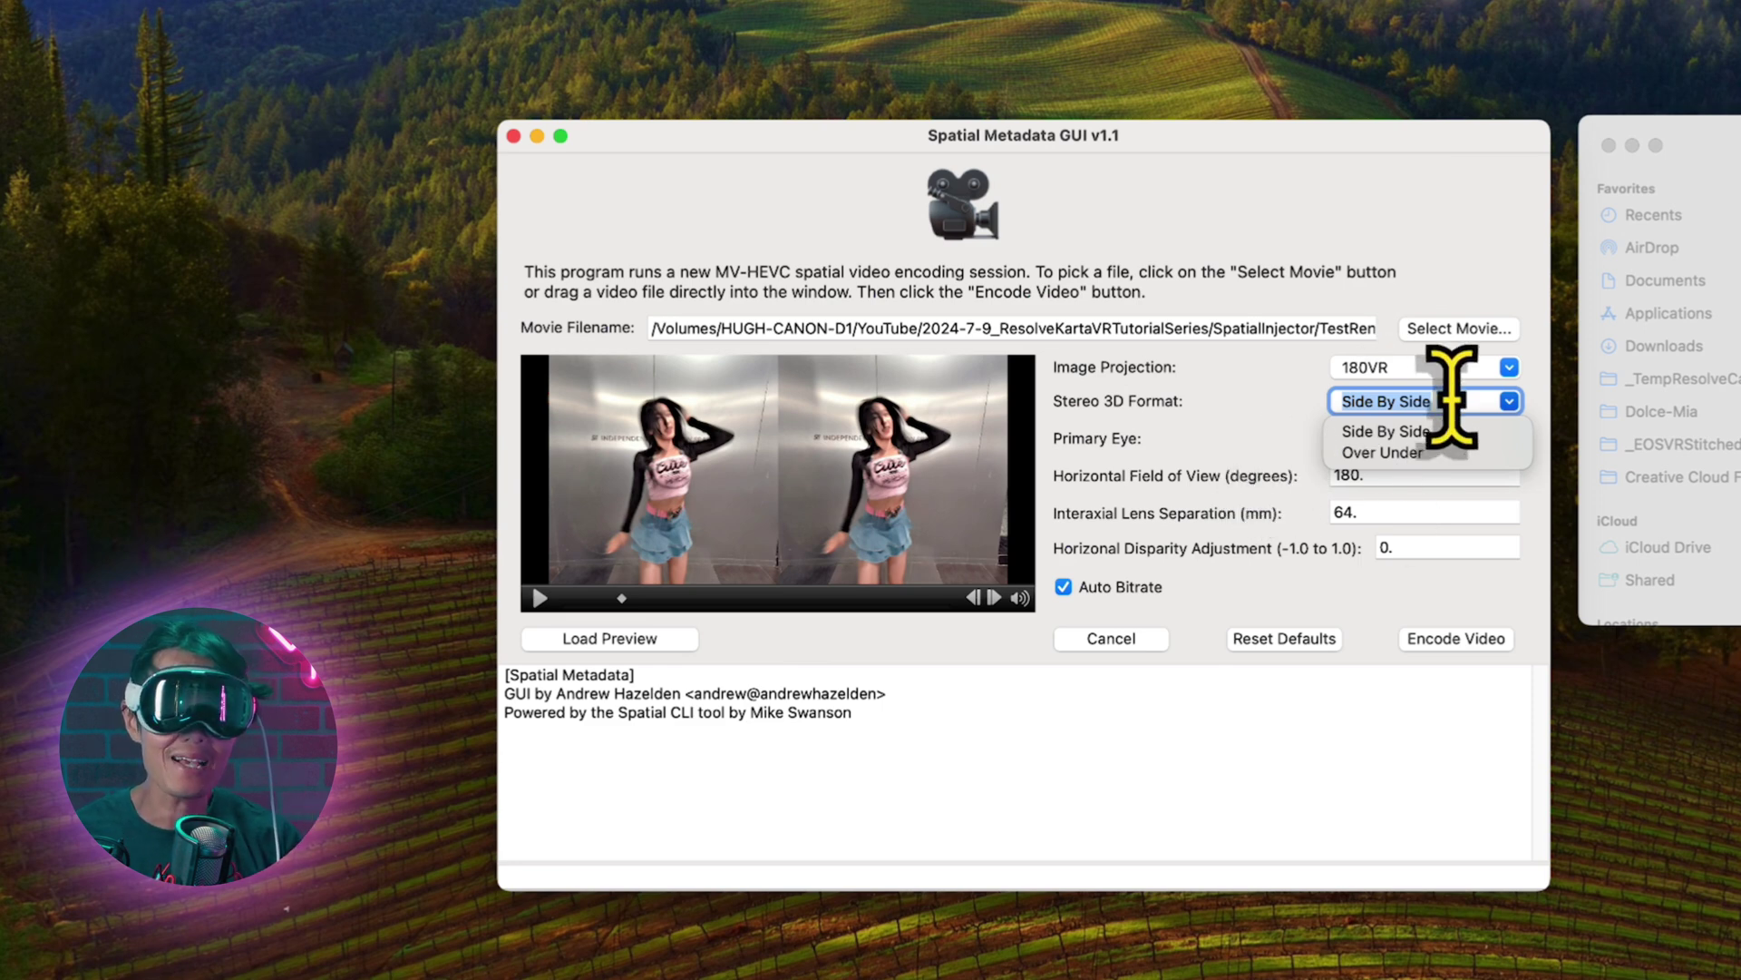
{"action": "left_click", "coordinate": [1372, 435]}
{"action": "key", "text": "Tab"}
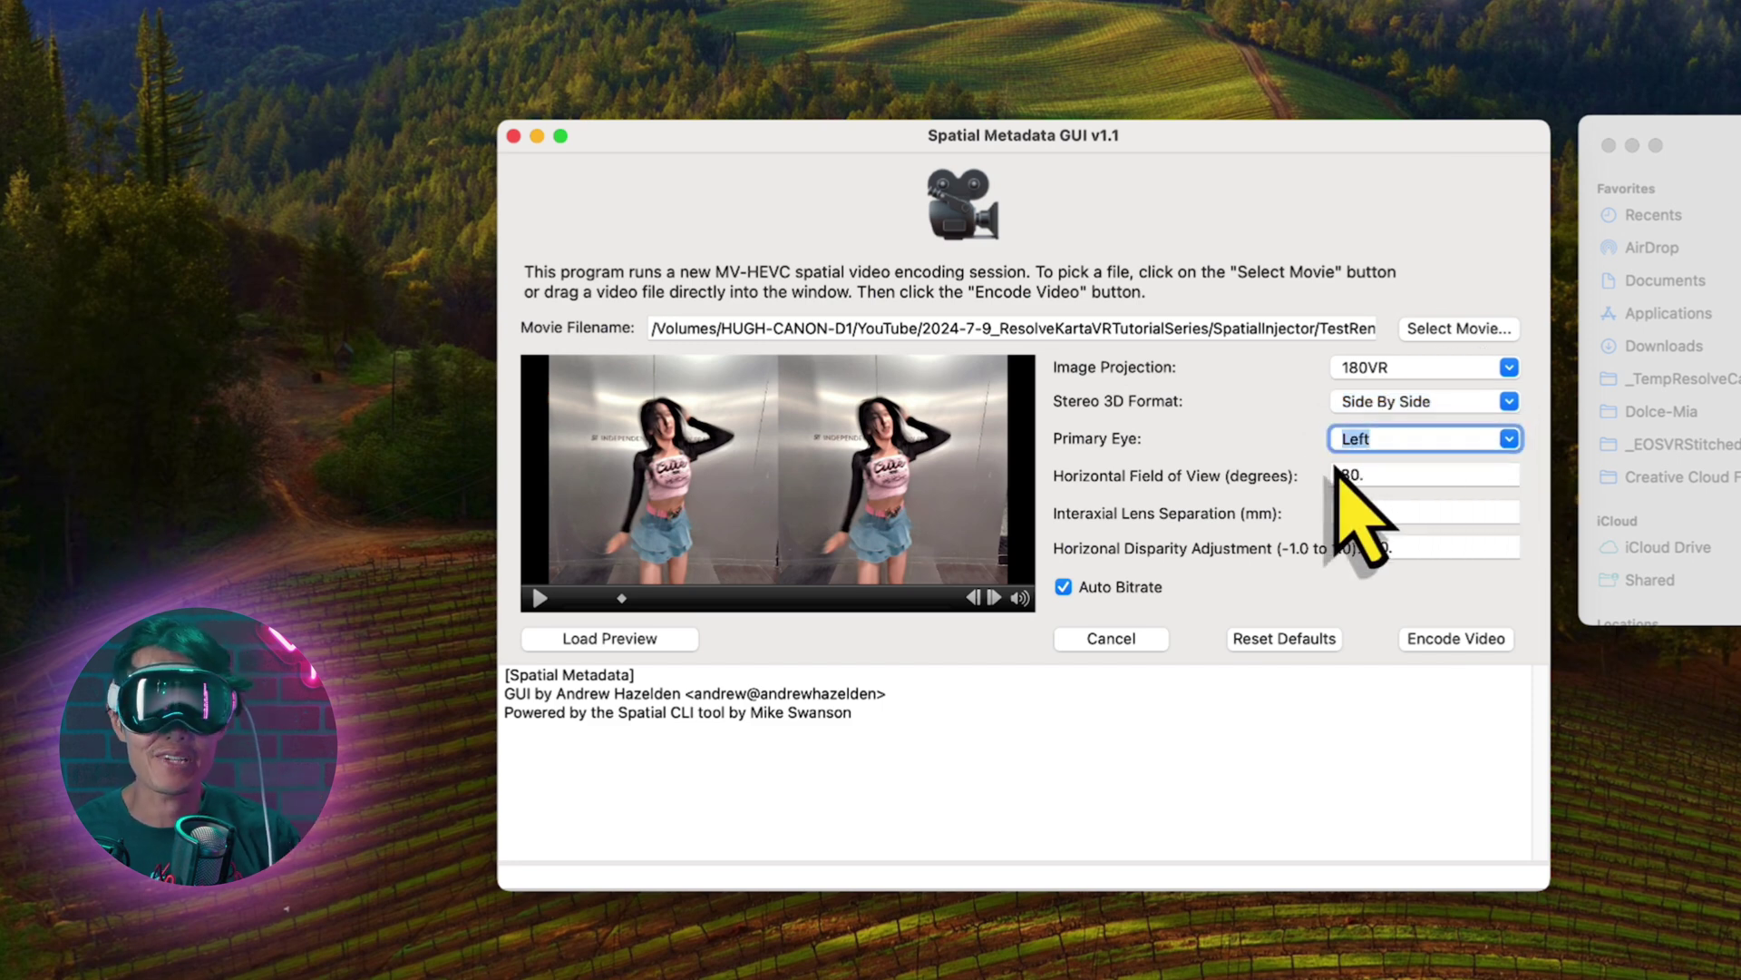
{"action": "left_click", "coordinate": [1508, 439]}
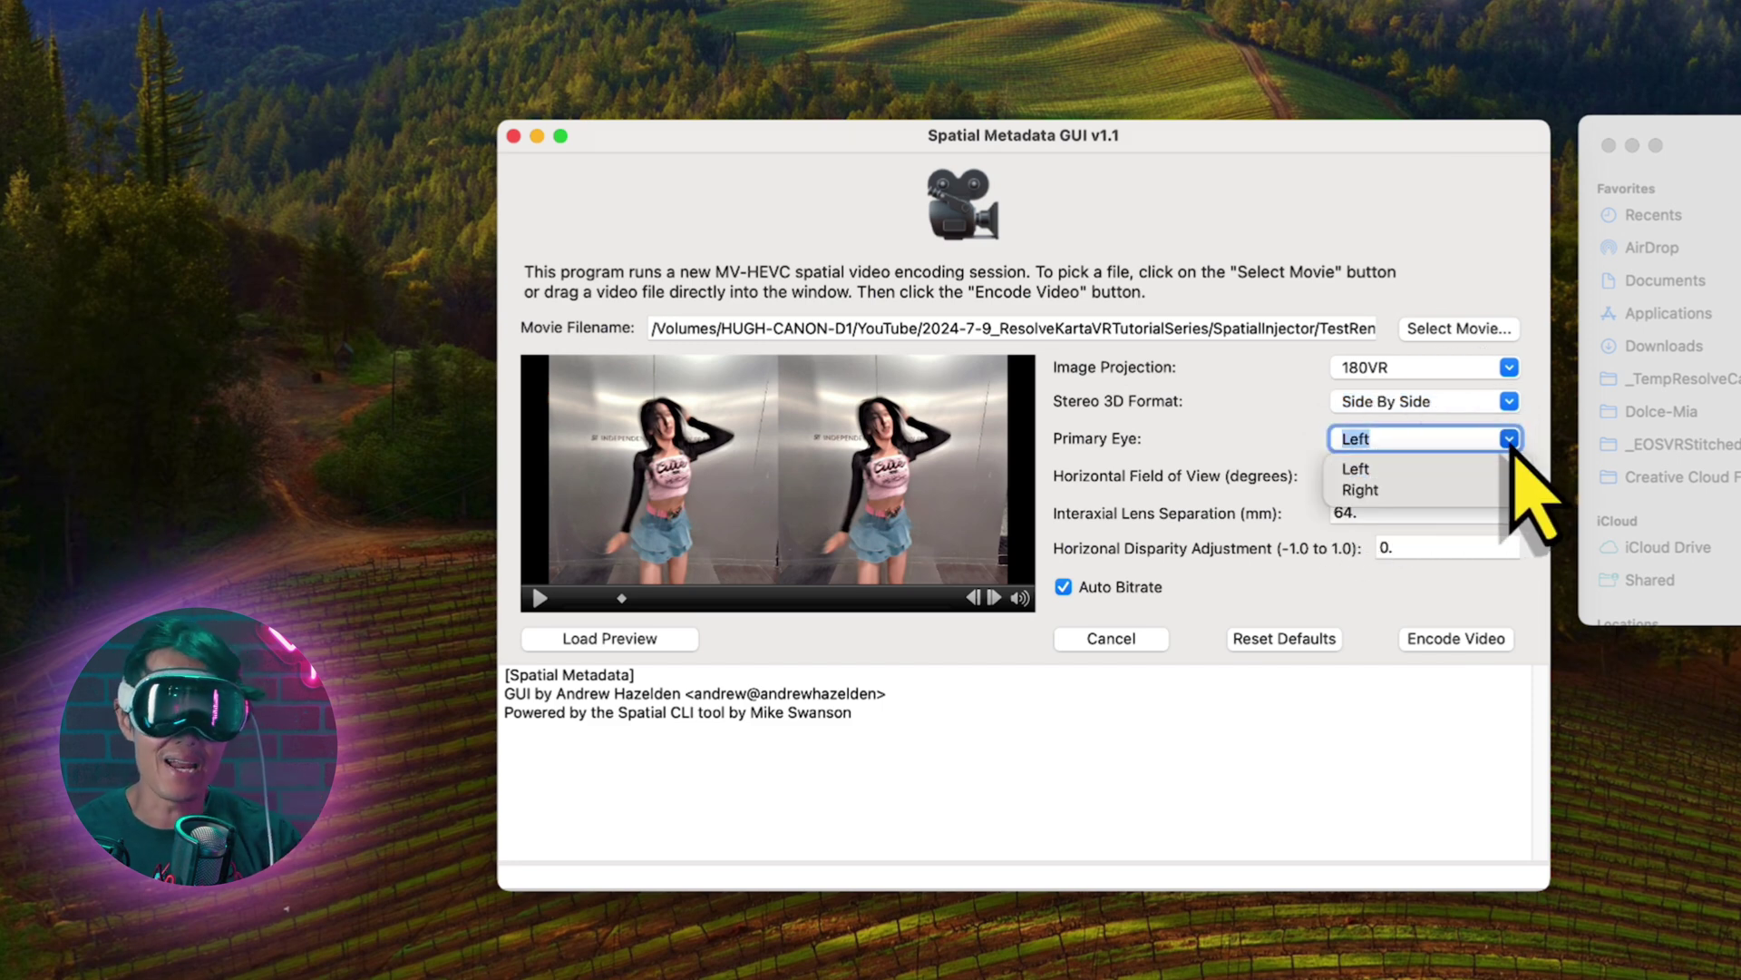
{"action": "left_click", "coordinate": [1363, 491]}
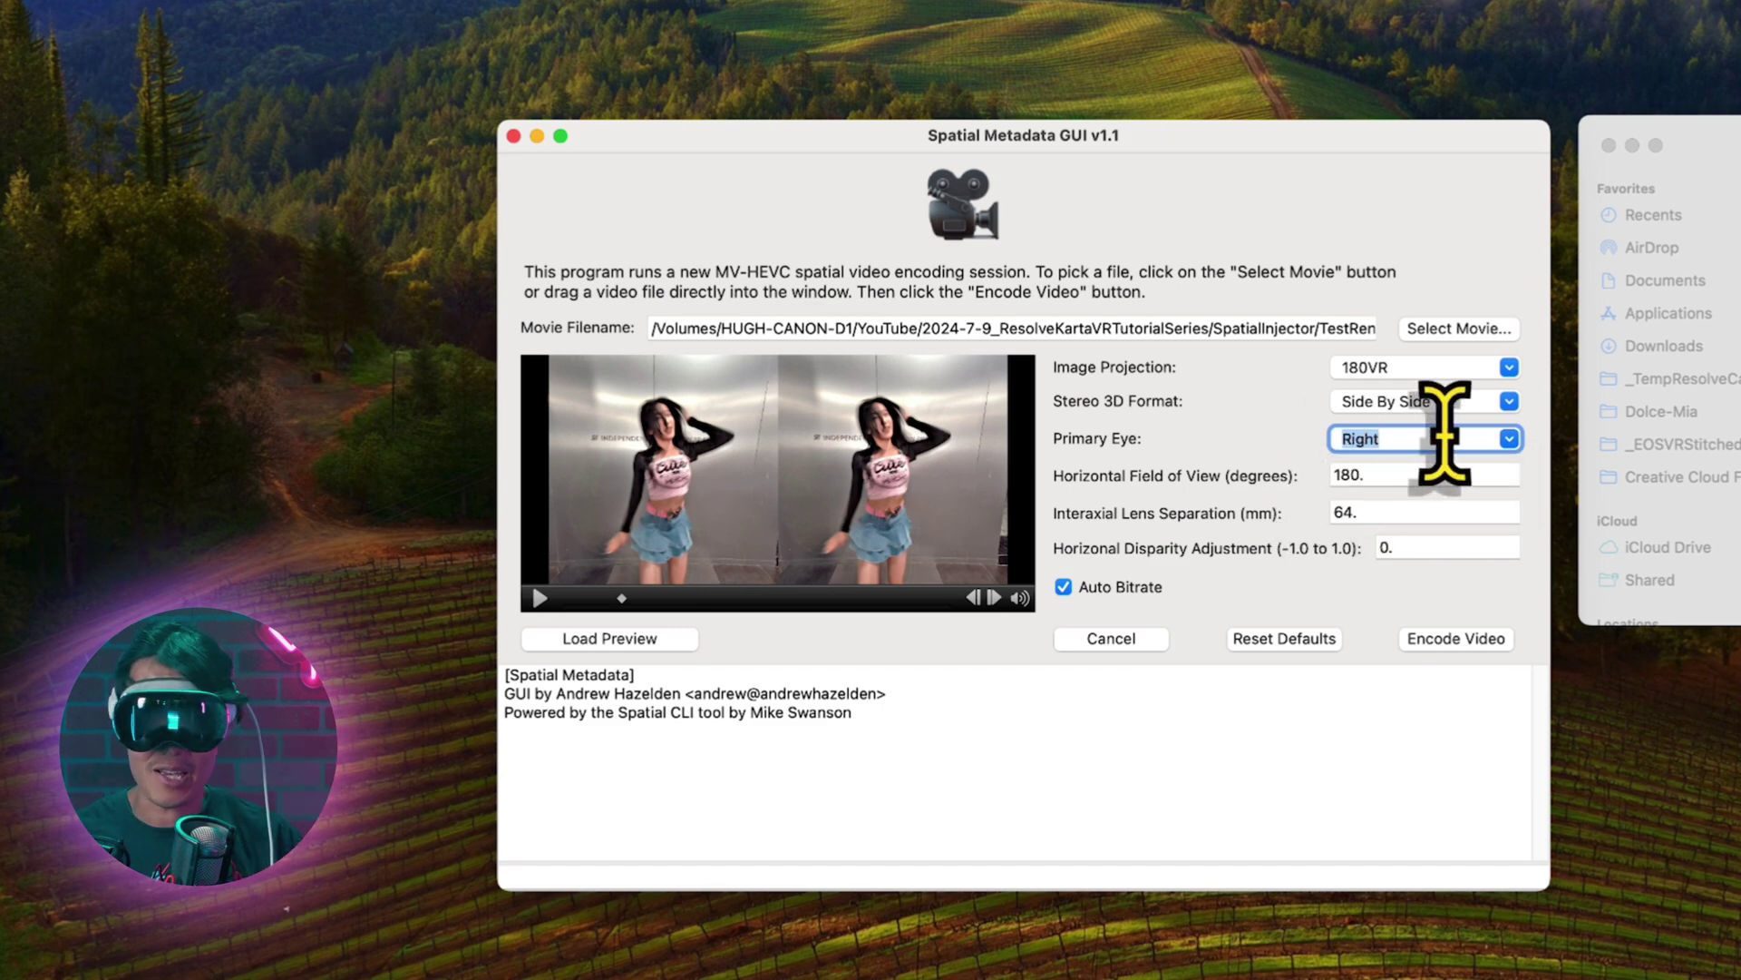
Set the horizontal field of view to 63.4 degrees.
{"action": "left_click", "coordinate": [1379, 477]}
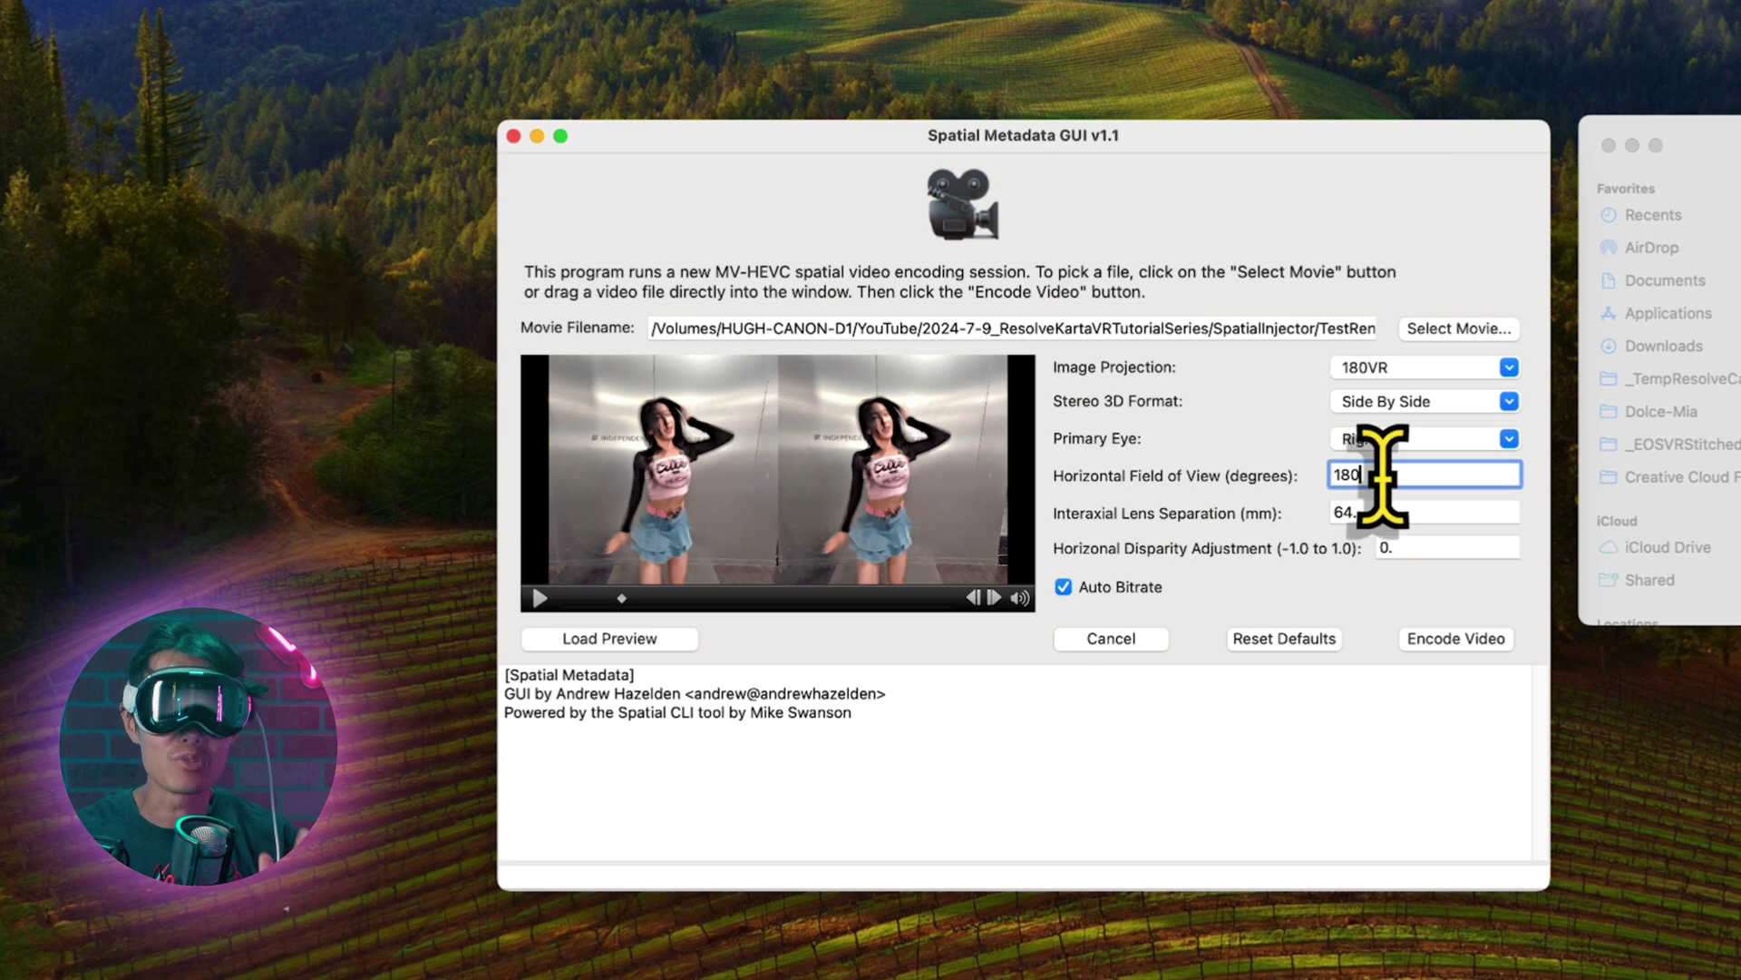
{"action": "left_click_drag", "start_coordinate": [1388, 471], "coordinate": [1235, 490]}
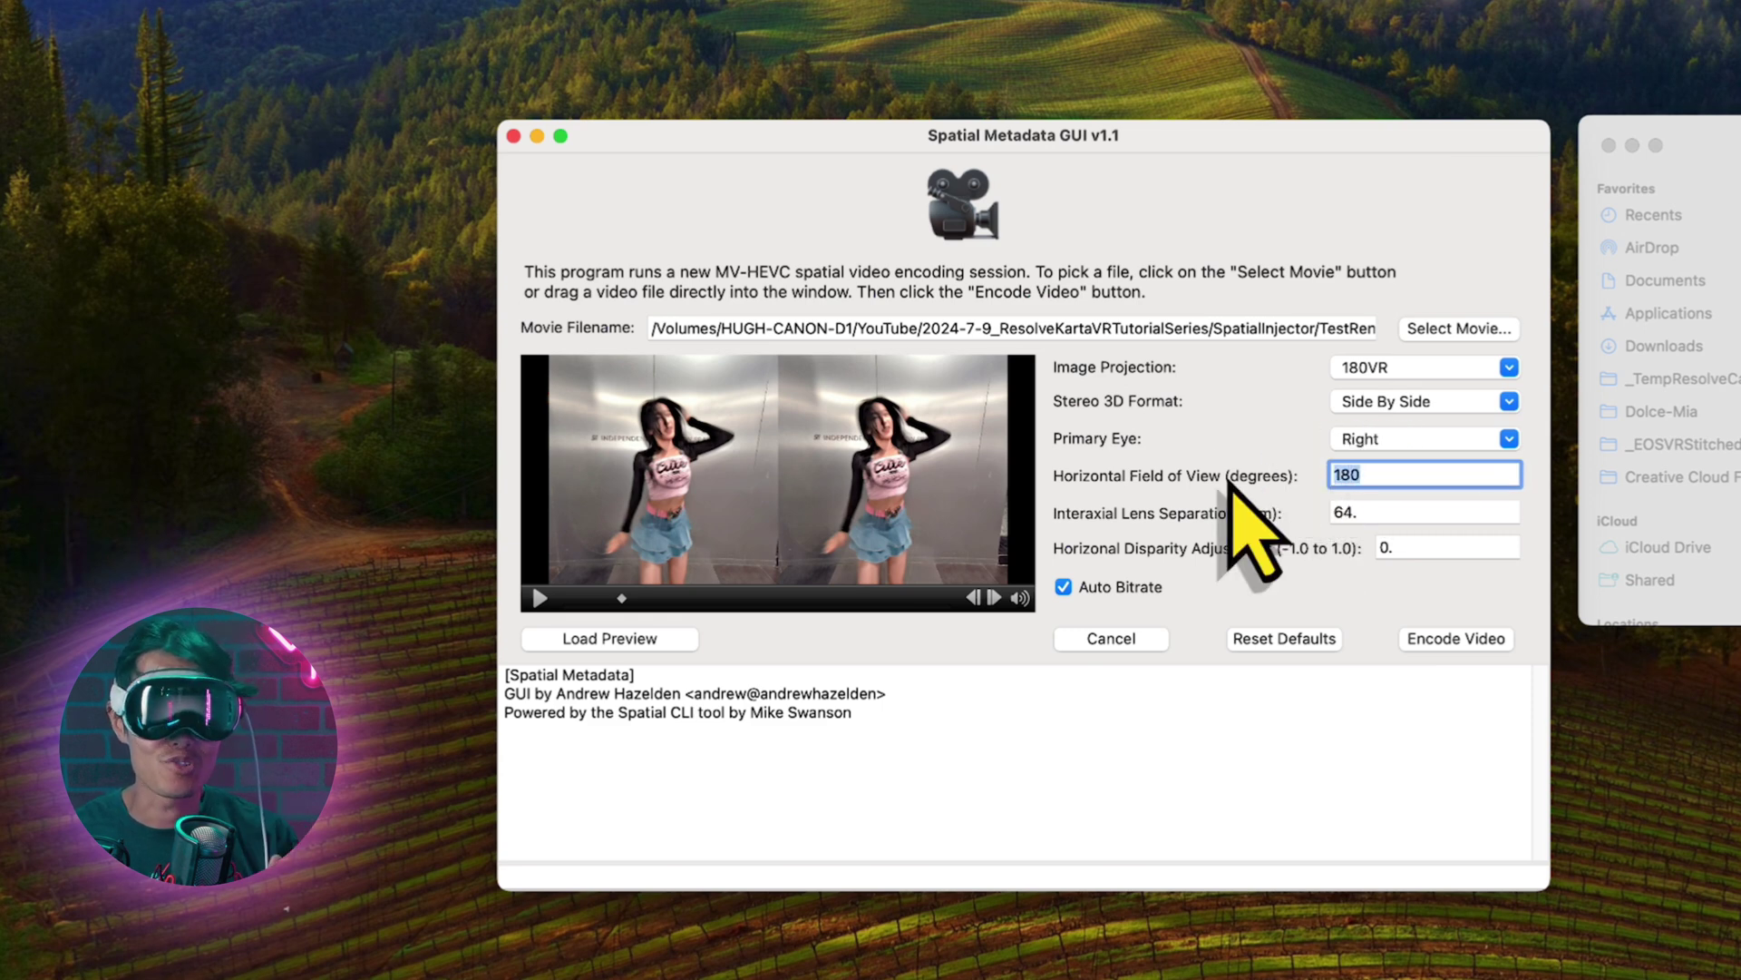
{"action": "type", "text": "360"}
{"action": "left_click_drag", "start_coordinate": [1388, 474], "coordinate": [1222, 481]}
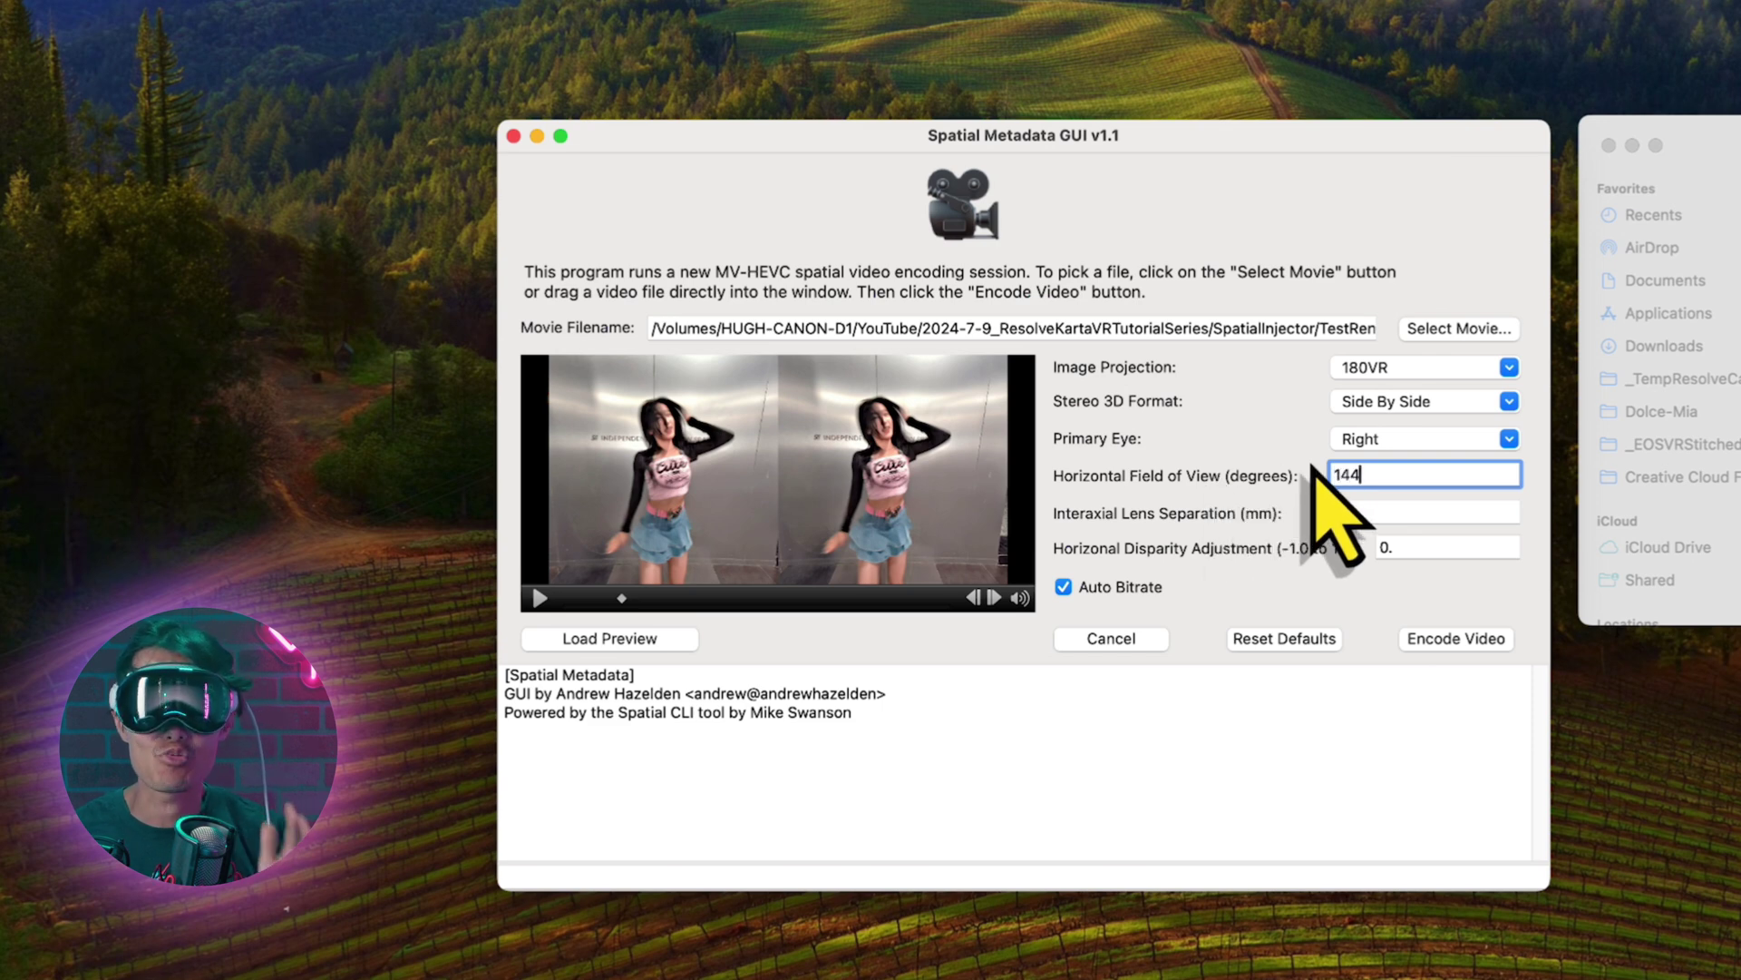
{"action": "left_click_drag", "start_coordinate": [1405, 476], "coordinate": [1160, 468]}
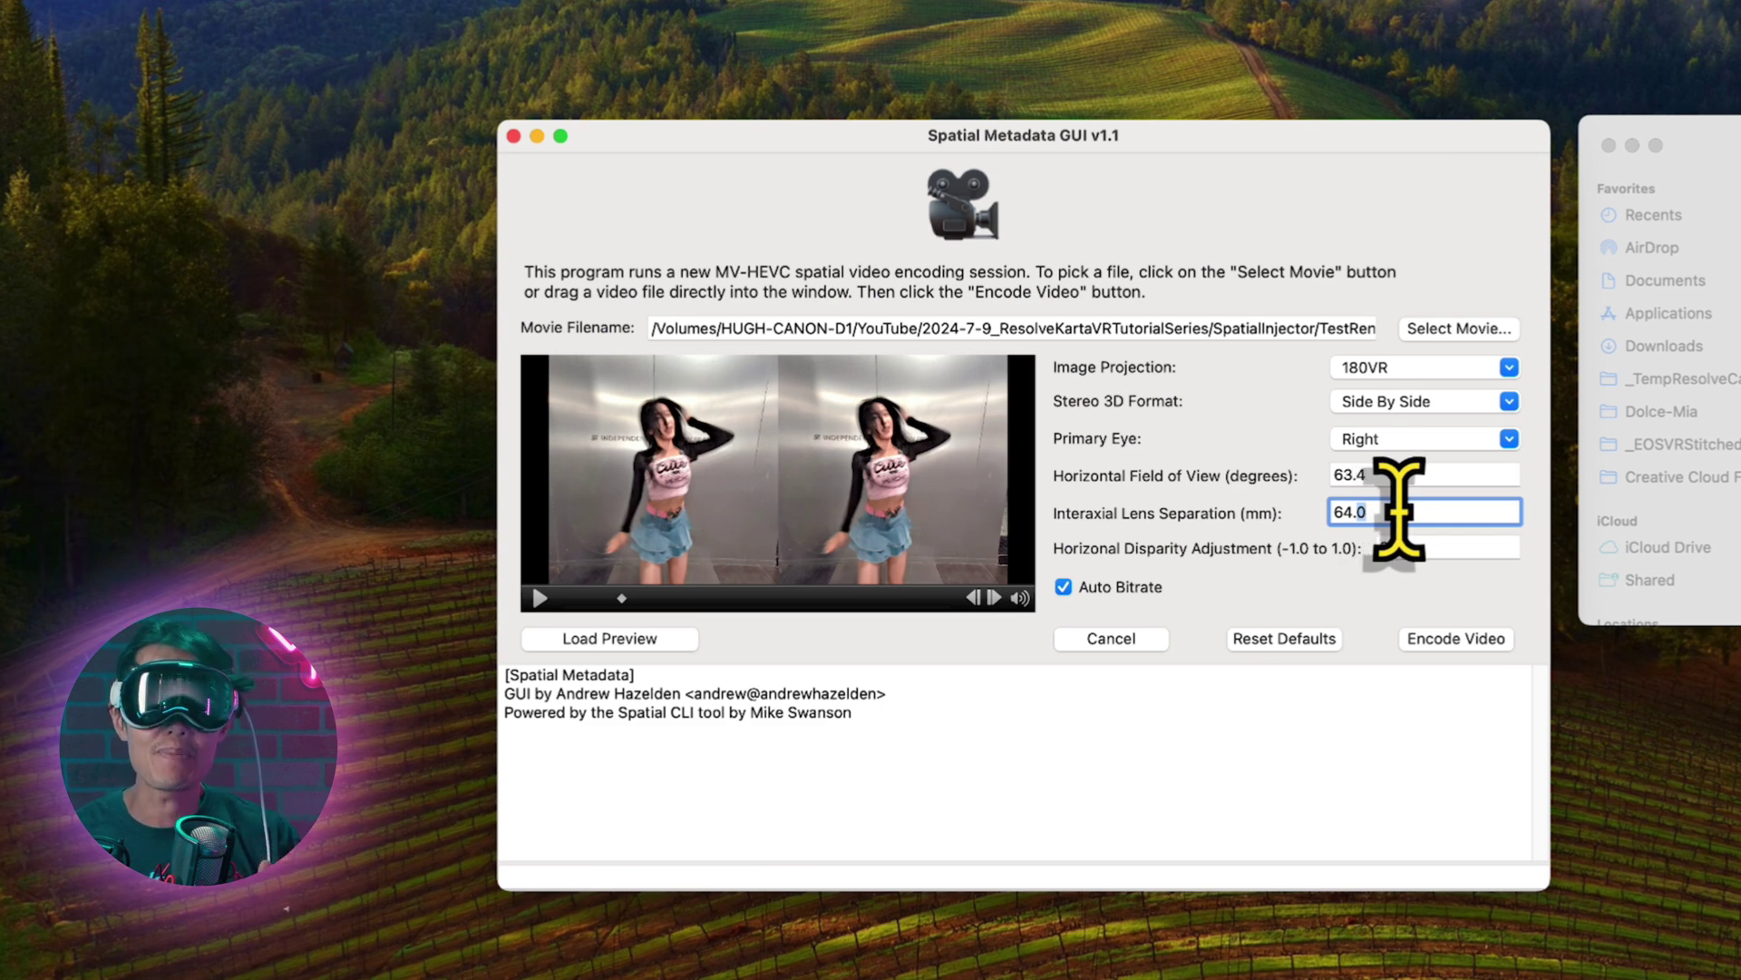
Try 60 mm as the interaxial lens separation.
{"action": "left_click_drag", "start_coordinate": [1398, 510], "coordinate": [1288, 513]}
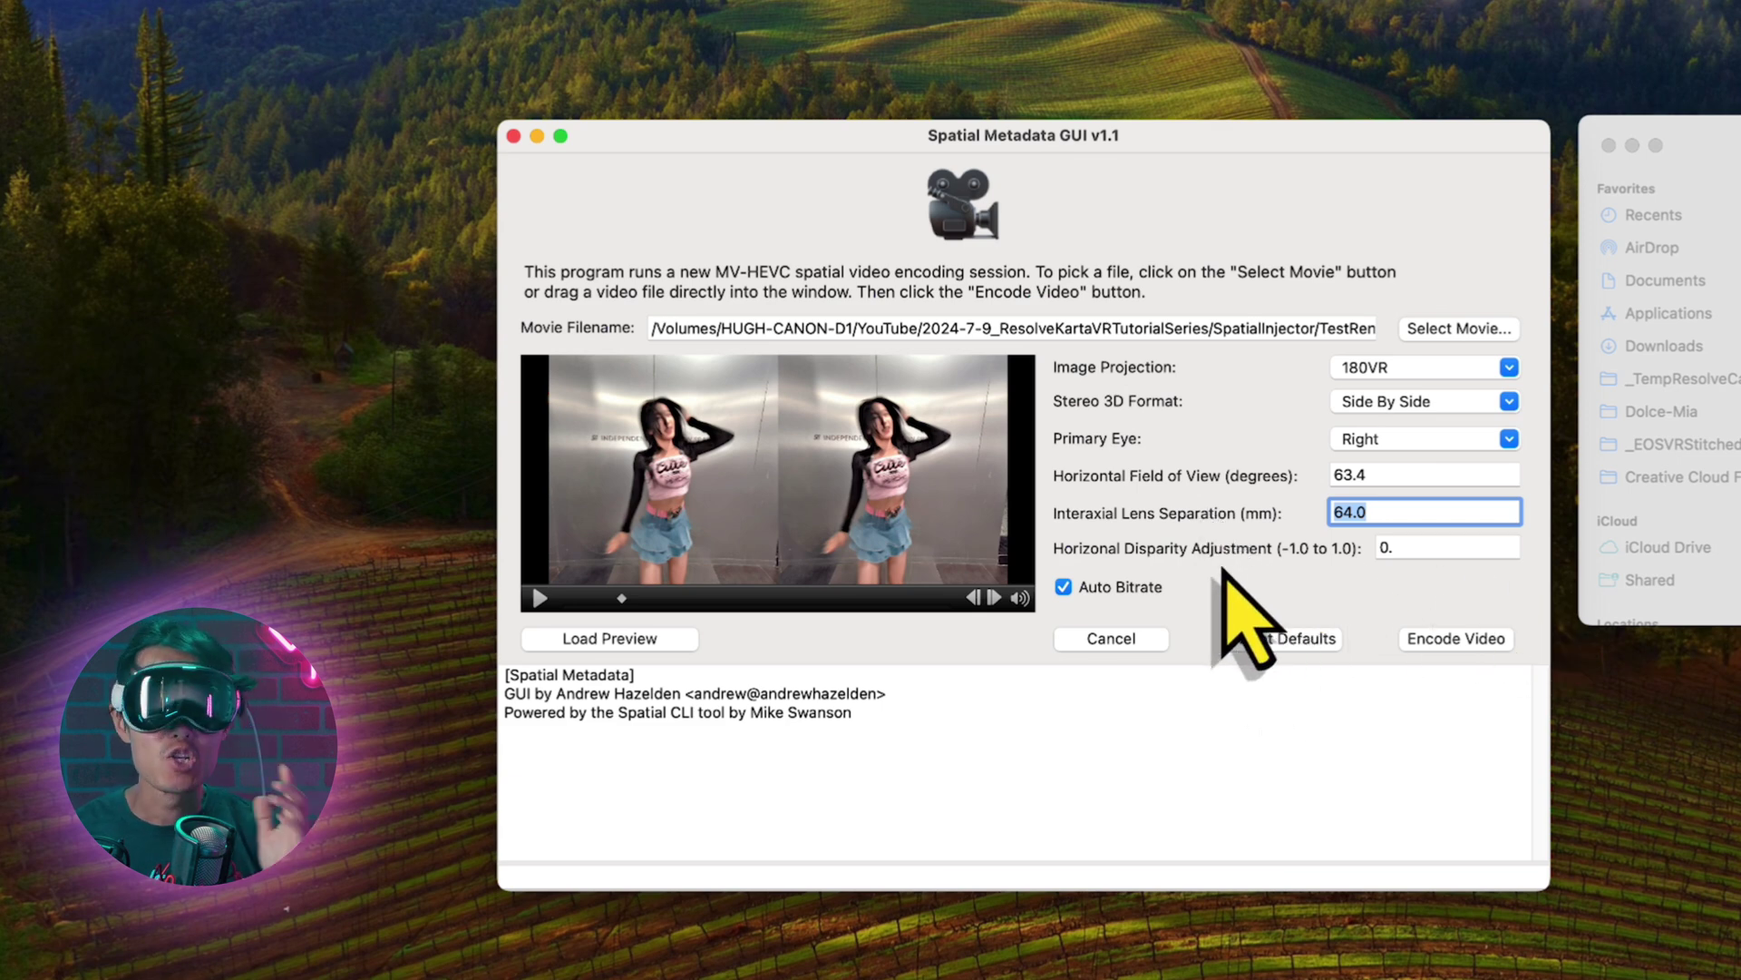
{"action": "type", "text": "60"}
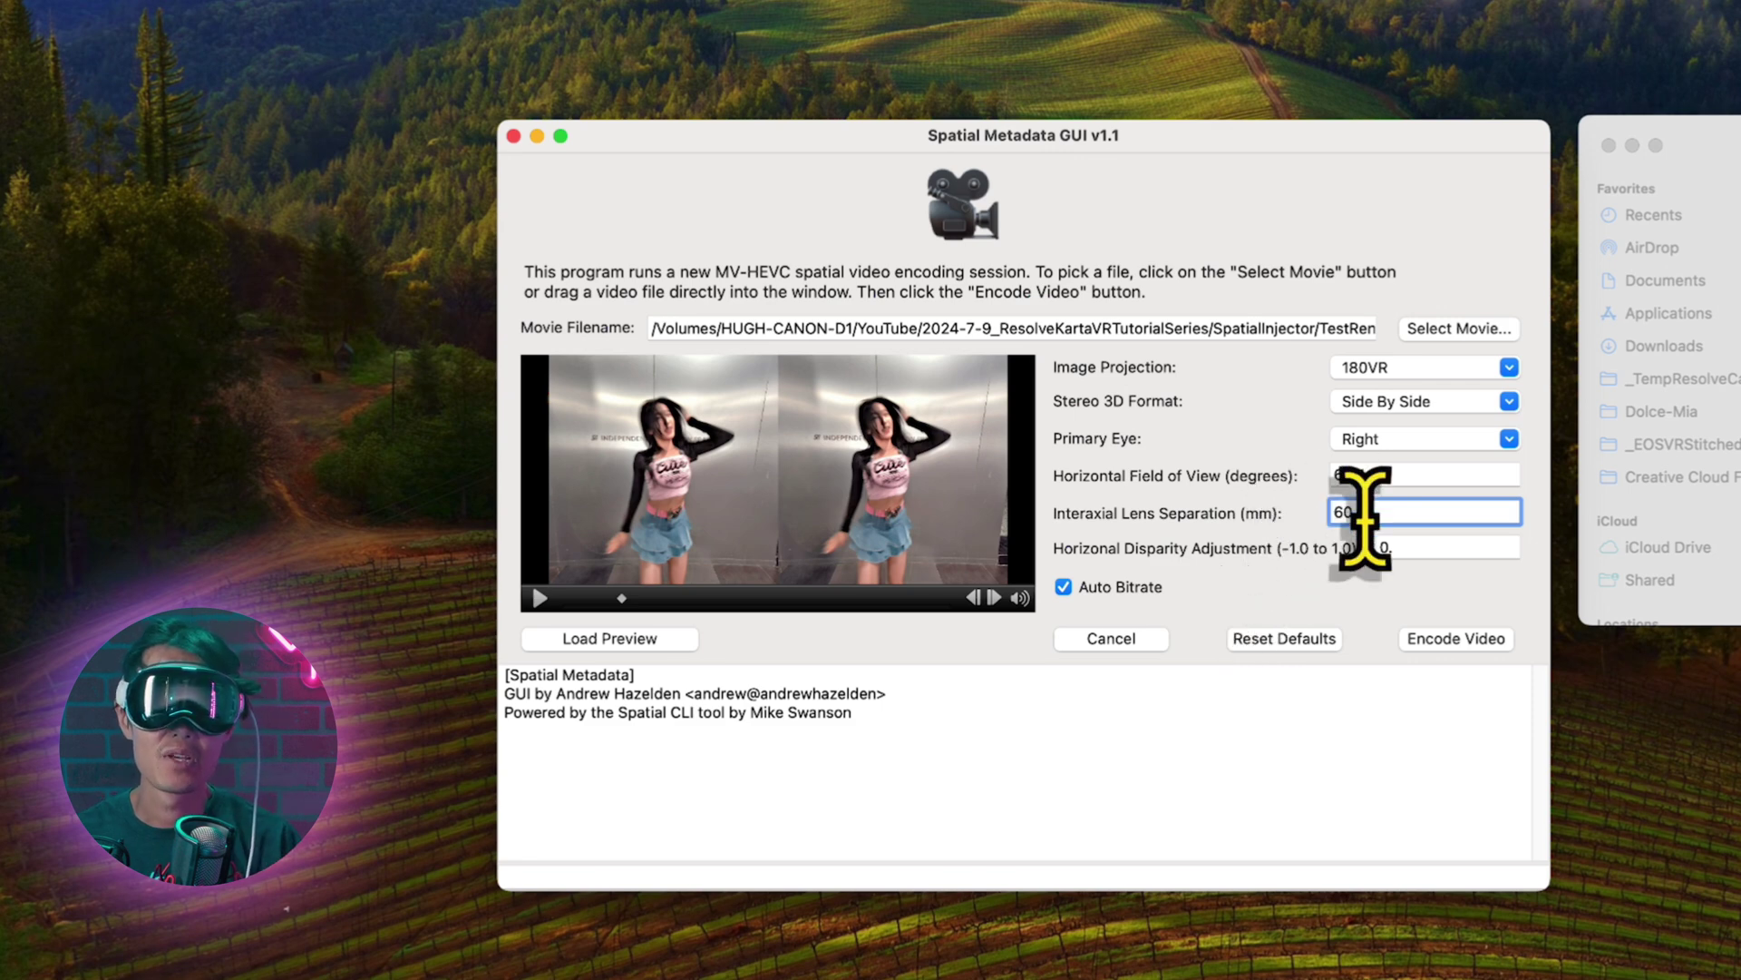
{"action": "left_click_drag", "start_coordinate": [1405, 512], "coordinate": [1076, 501]}
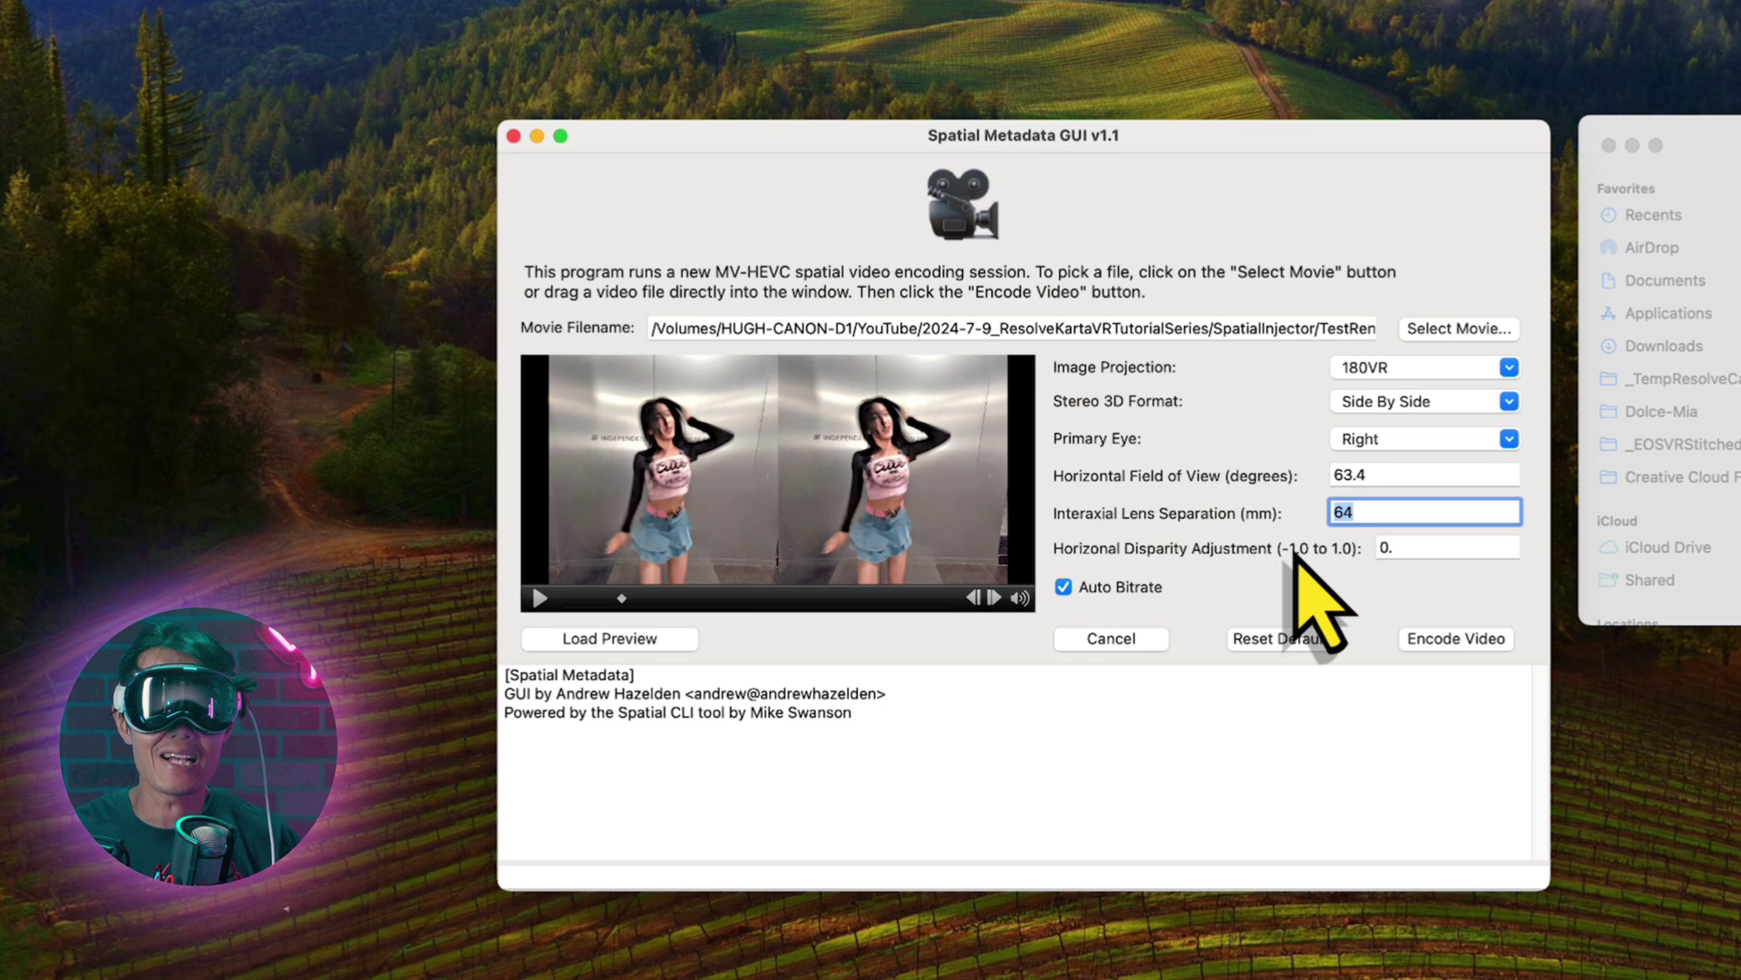
Restore 64 mm separation, toggle Auto Bitrate off and back on, then encode CALF-Dancing_injected.mov.
{"action": "left_click", "coordinate": [1446, 545]}
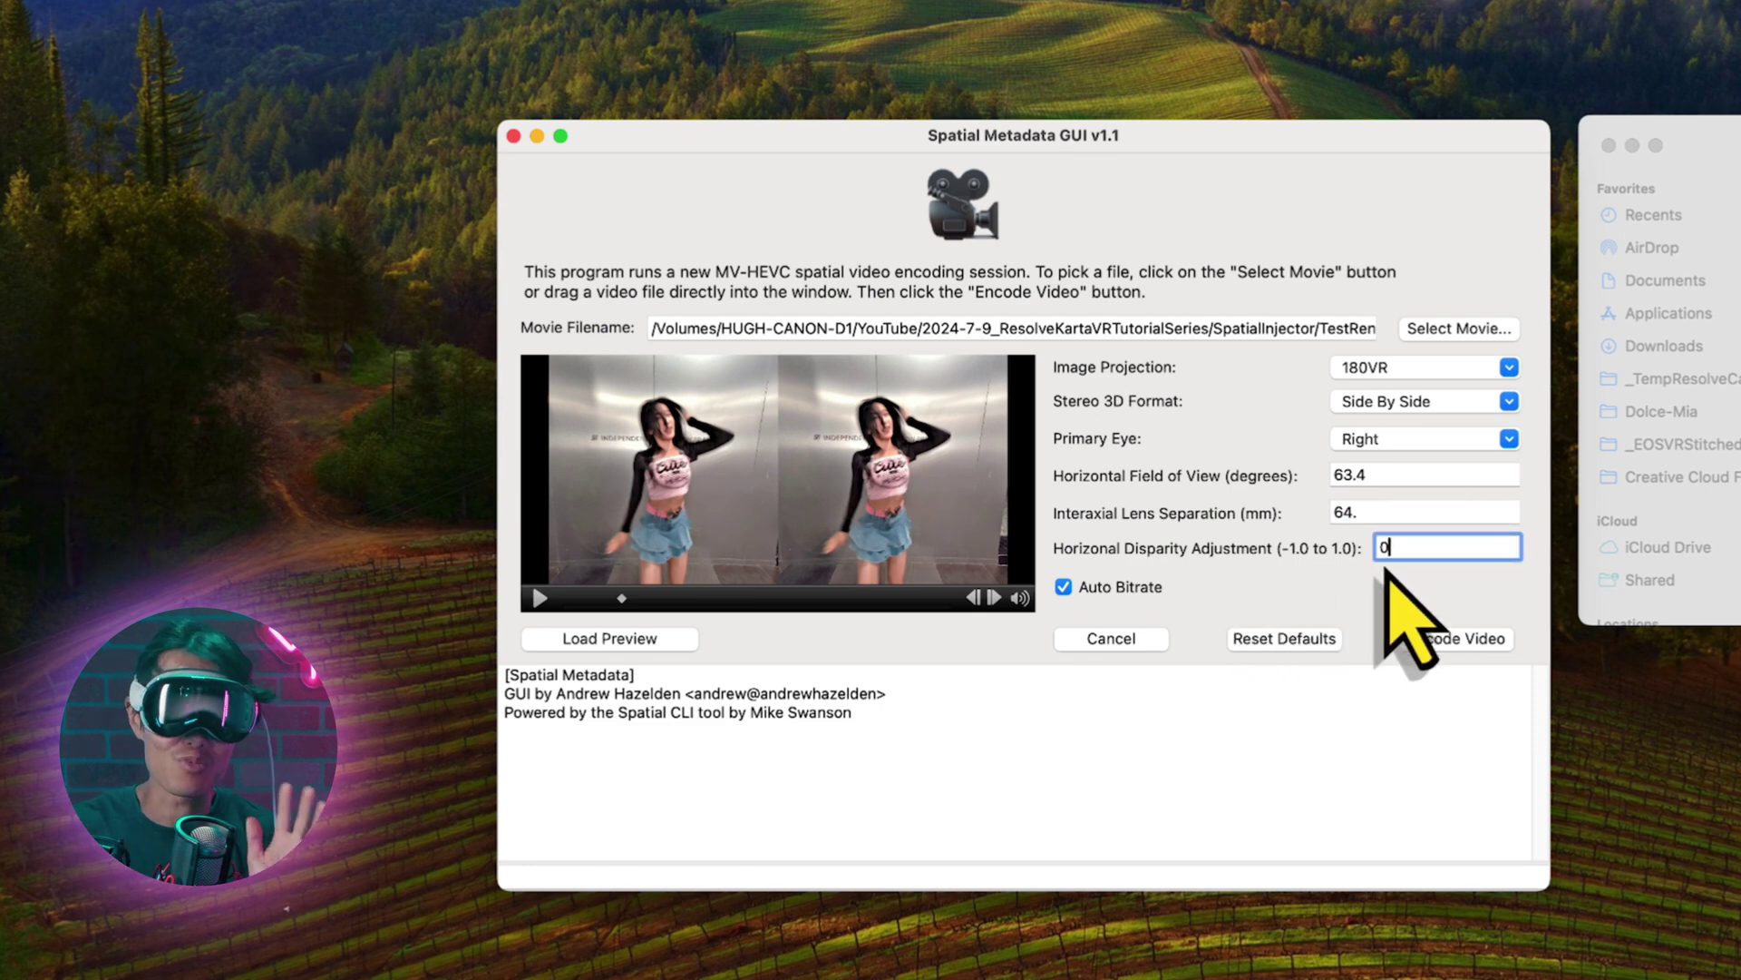
{"action": "left_click", "coordinate": [1063, 587]}
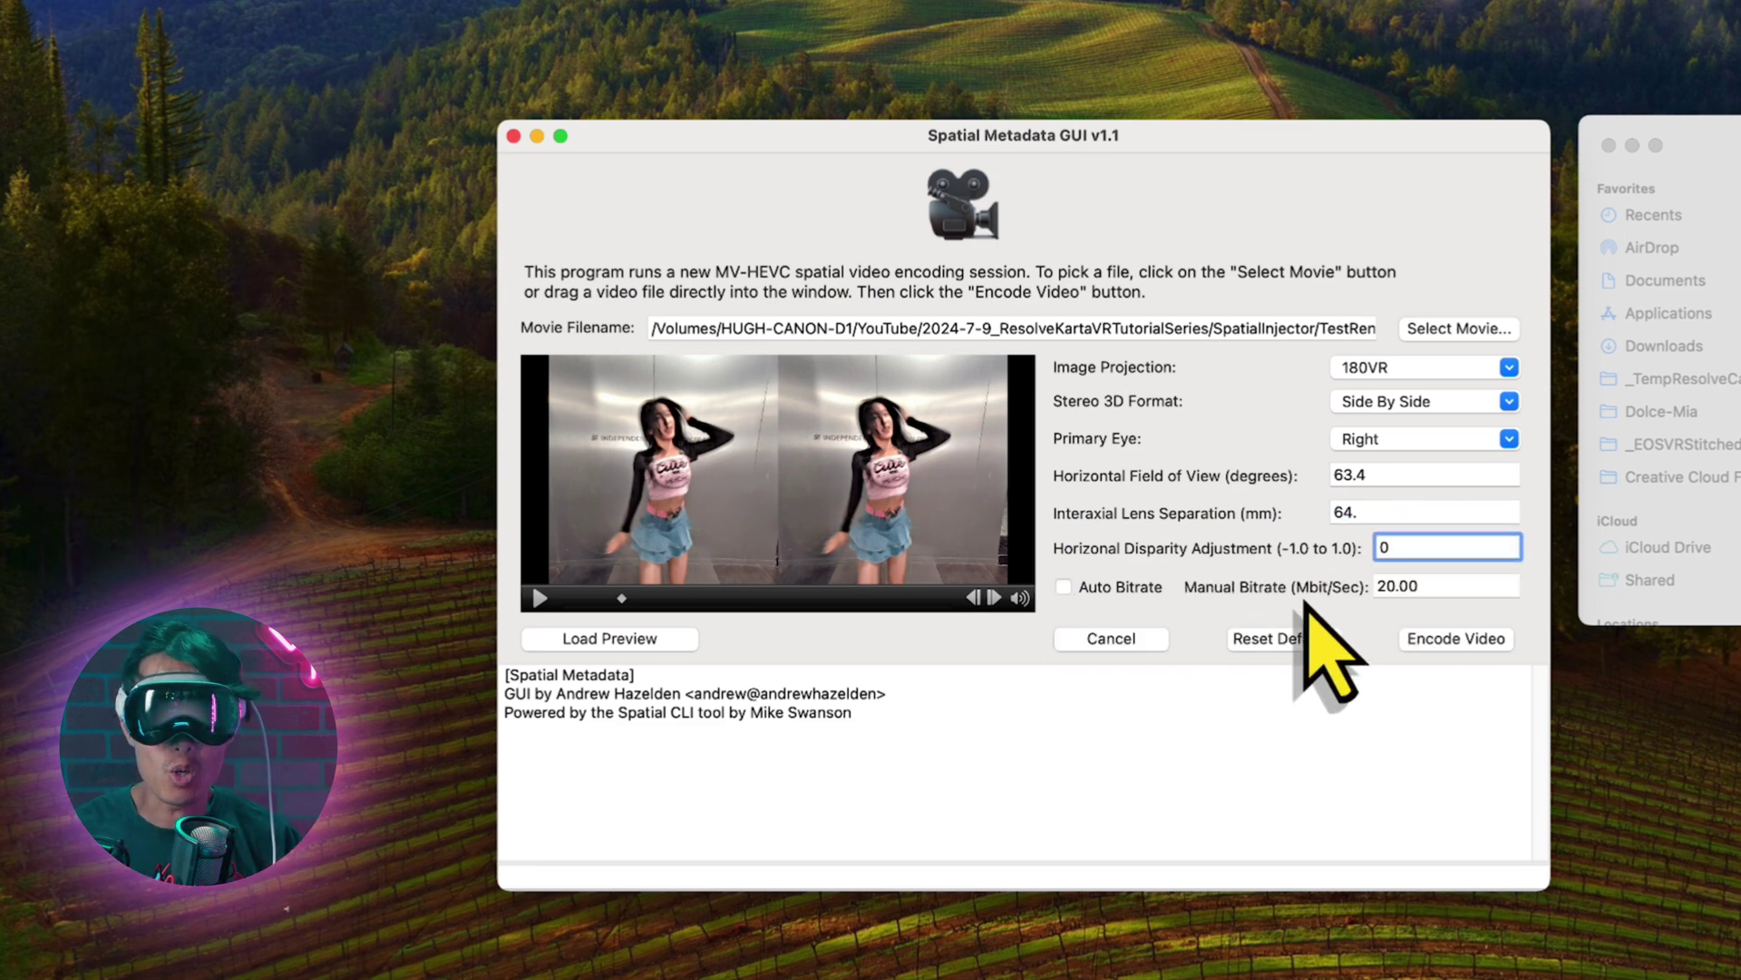
{"action": "left_click", "coordinate": [1389, 585]}
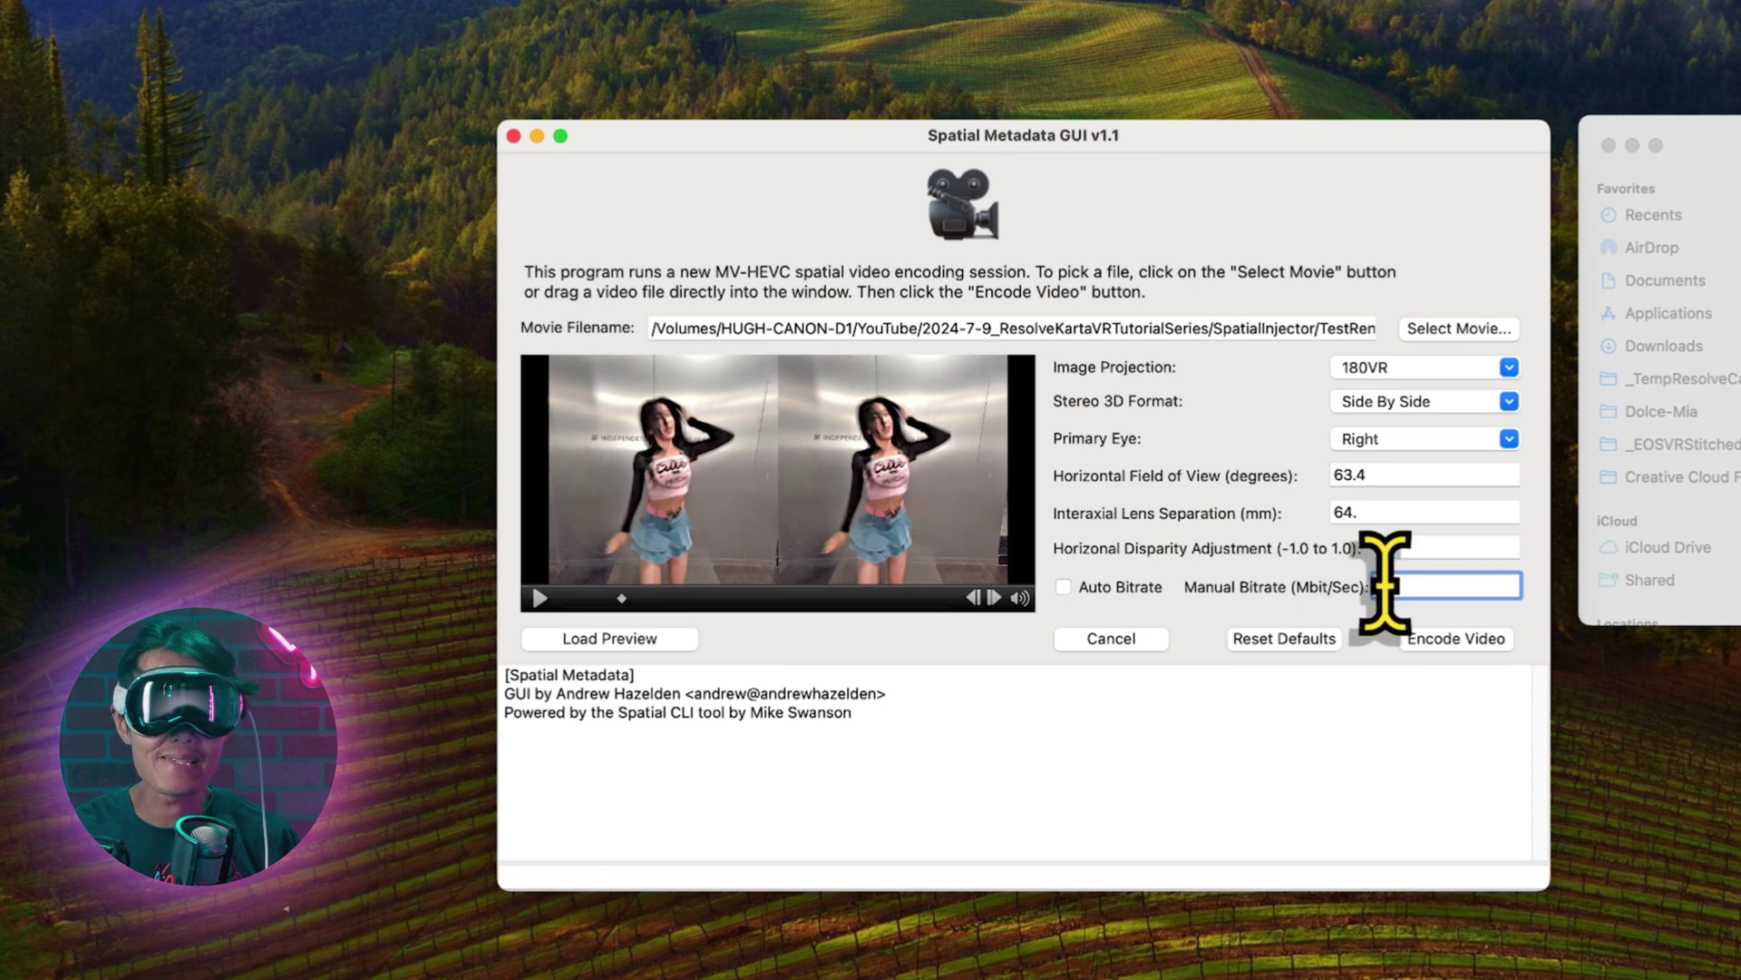
{"action": "type", "text": "40"}
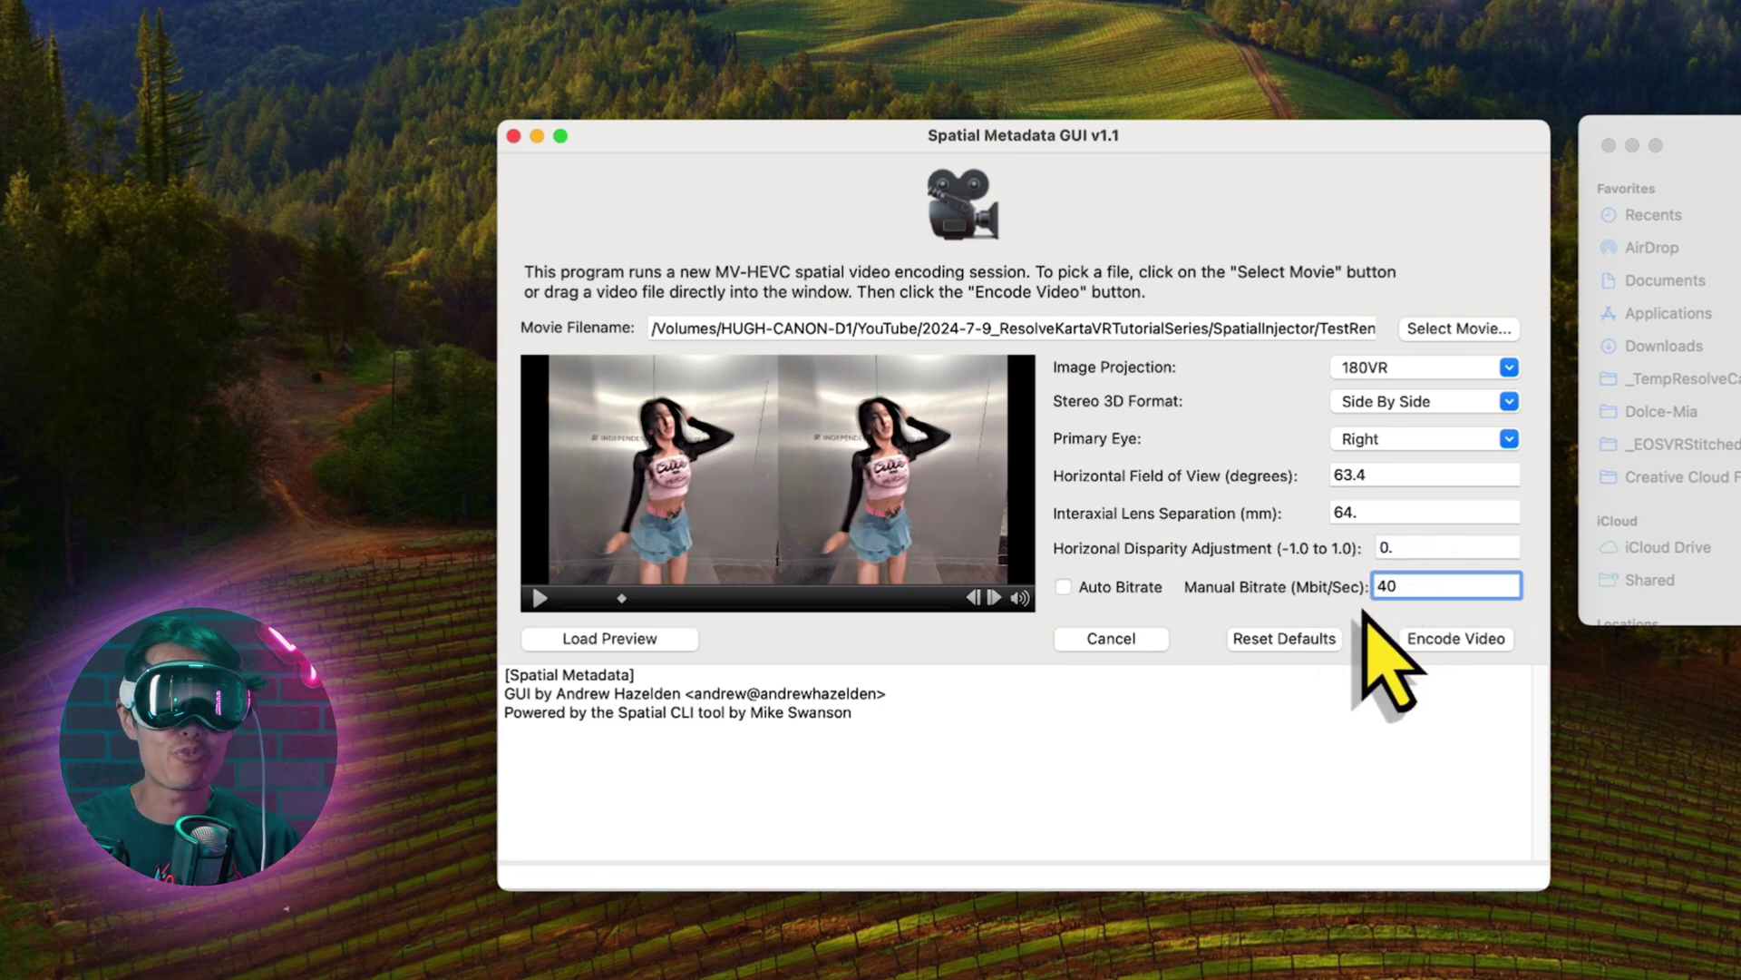
{"action": "left_click", "coordinate": [1063, 587]}
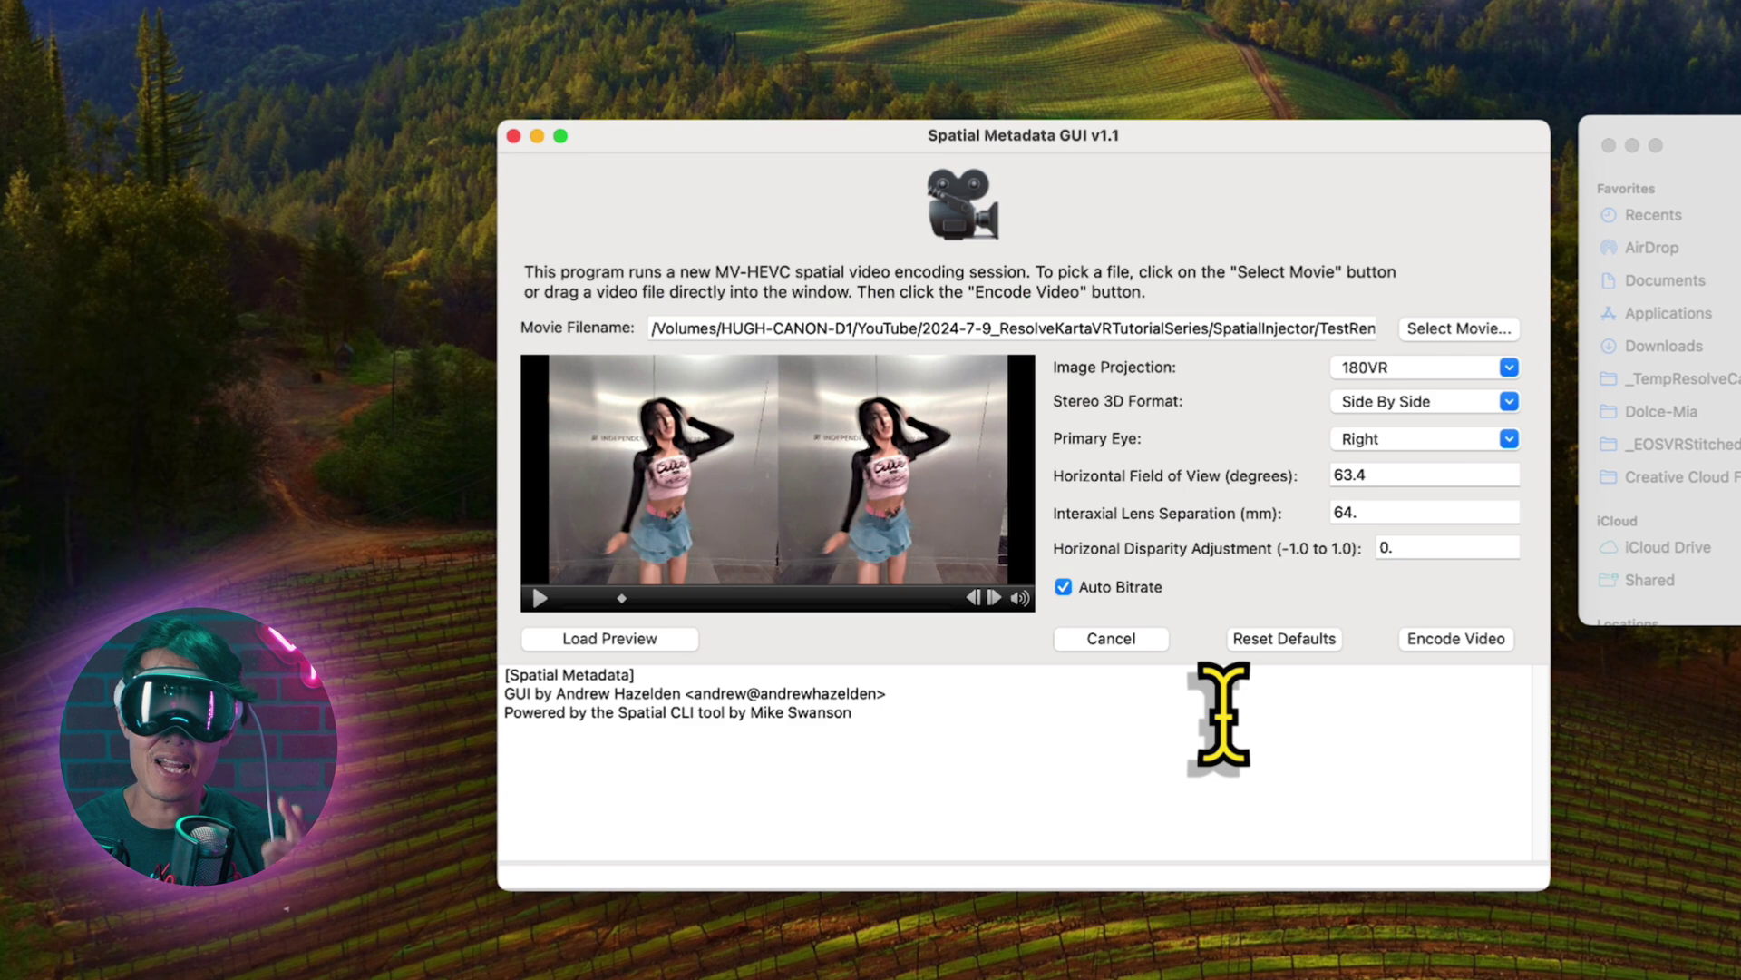
{"action": "left_click", "coordinate": [1426, 640]}
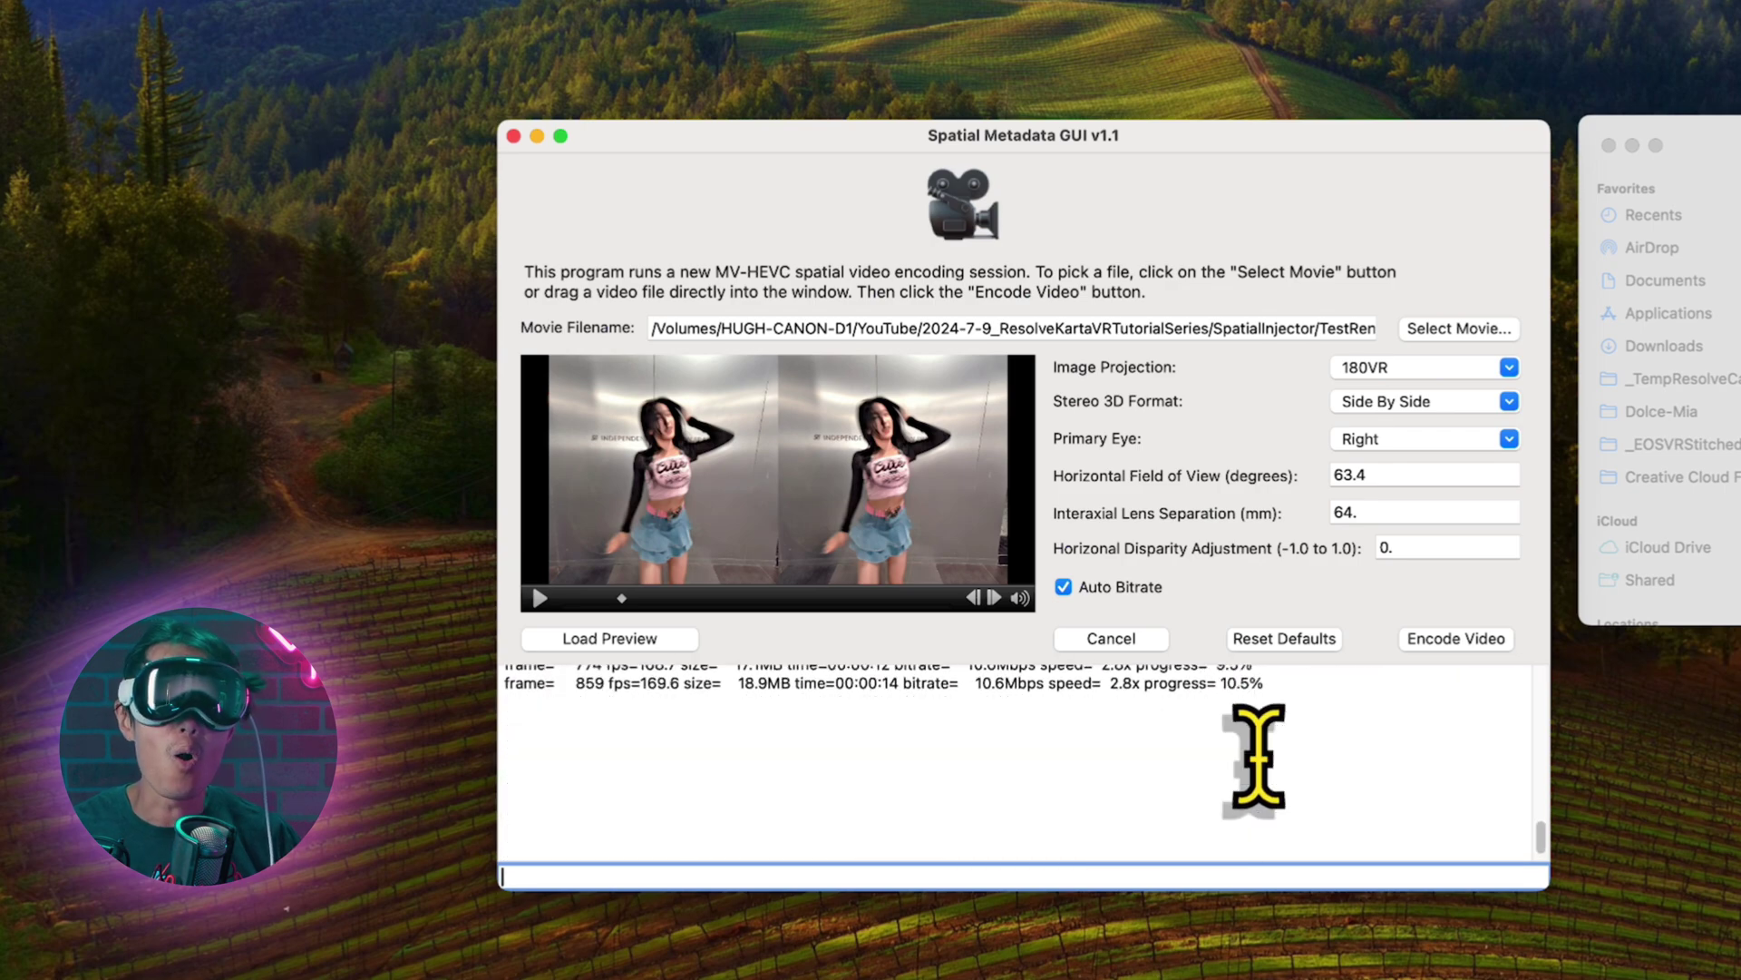
Check the encode log's progress, then bring up the ToVisionPro folder on Vision Pro.
{"action": "scroll", "coordinate": [1258, 757], "scroll_direction": "up", "scroll_amount": 2}
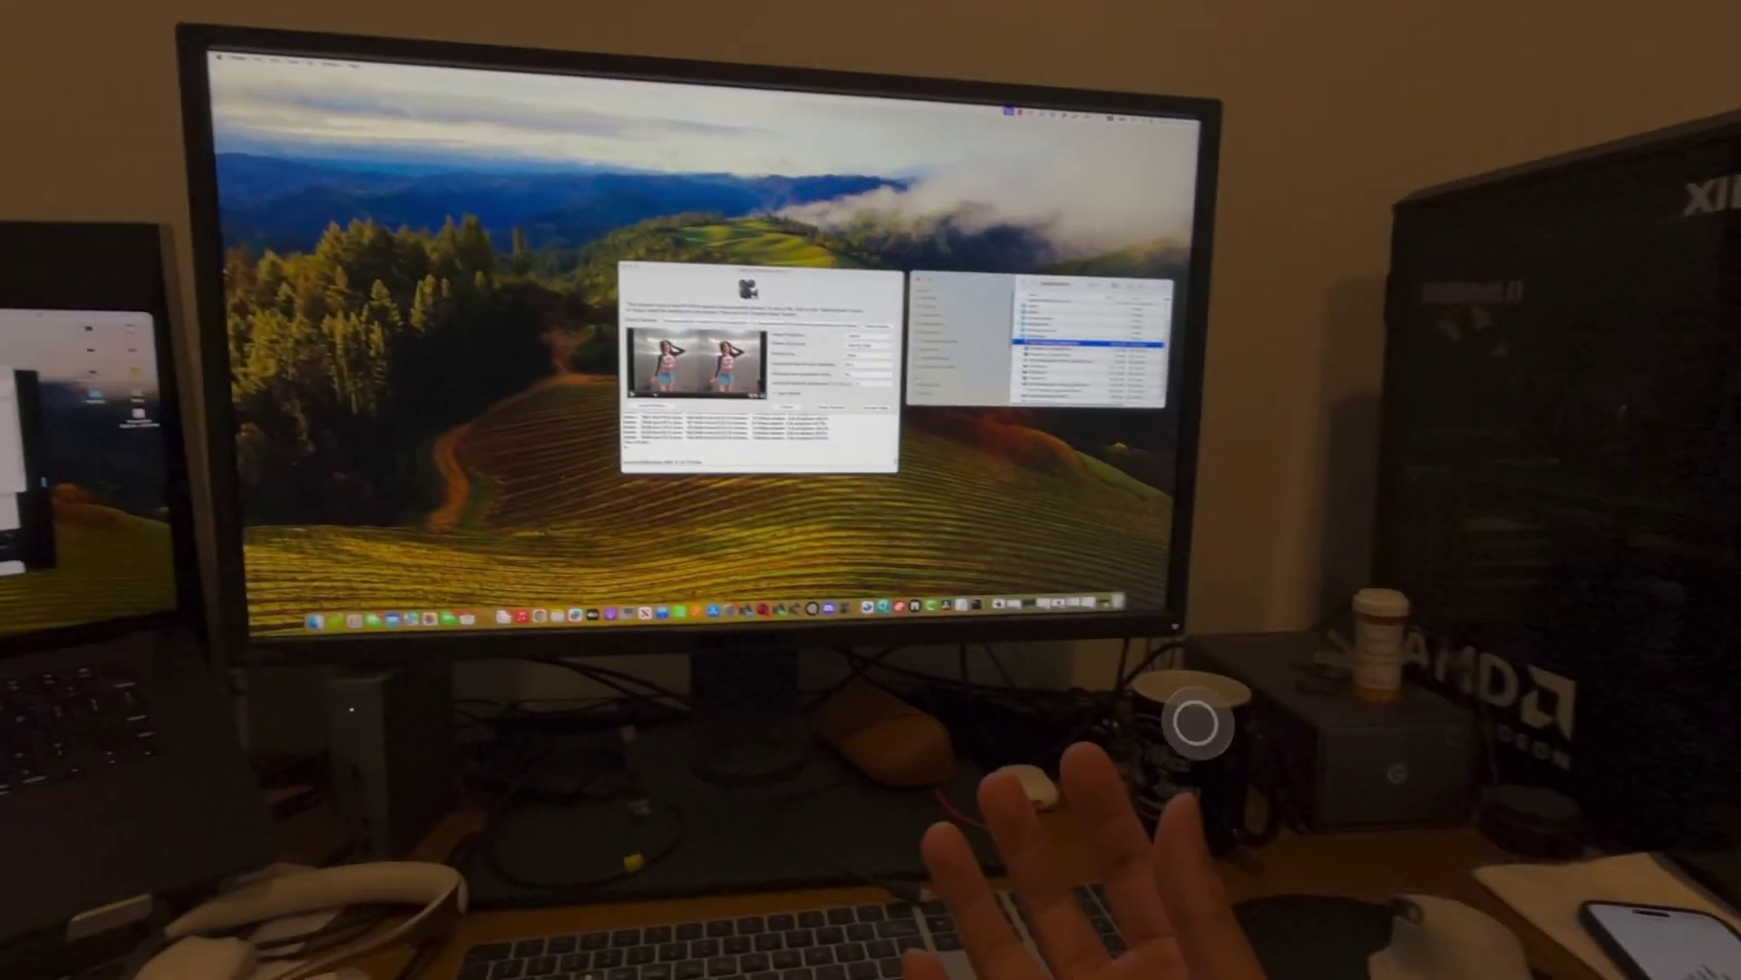
{"action": "left_click", "coordinate": [1195, 723]}
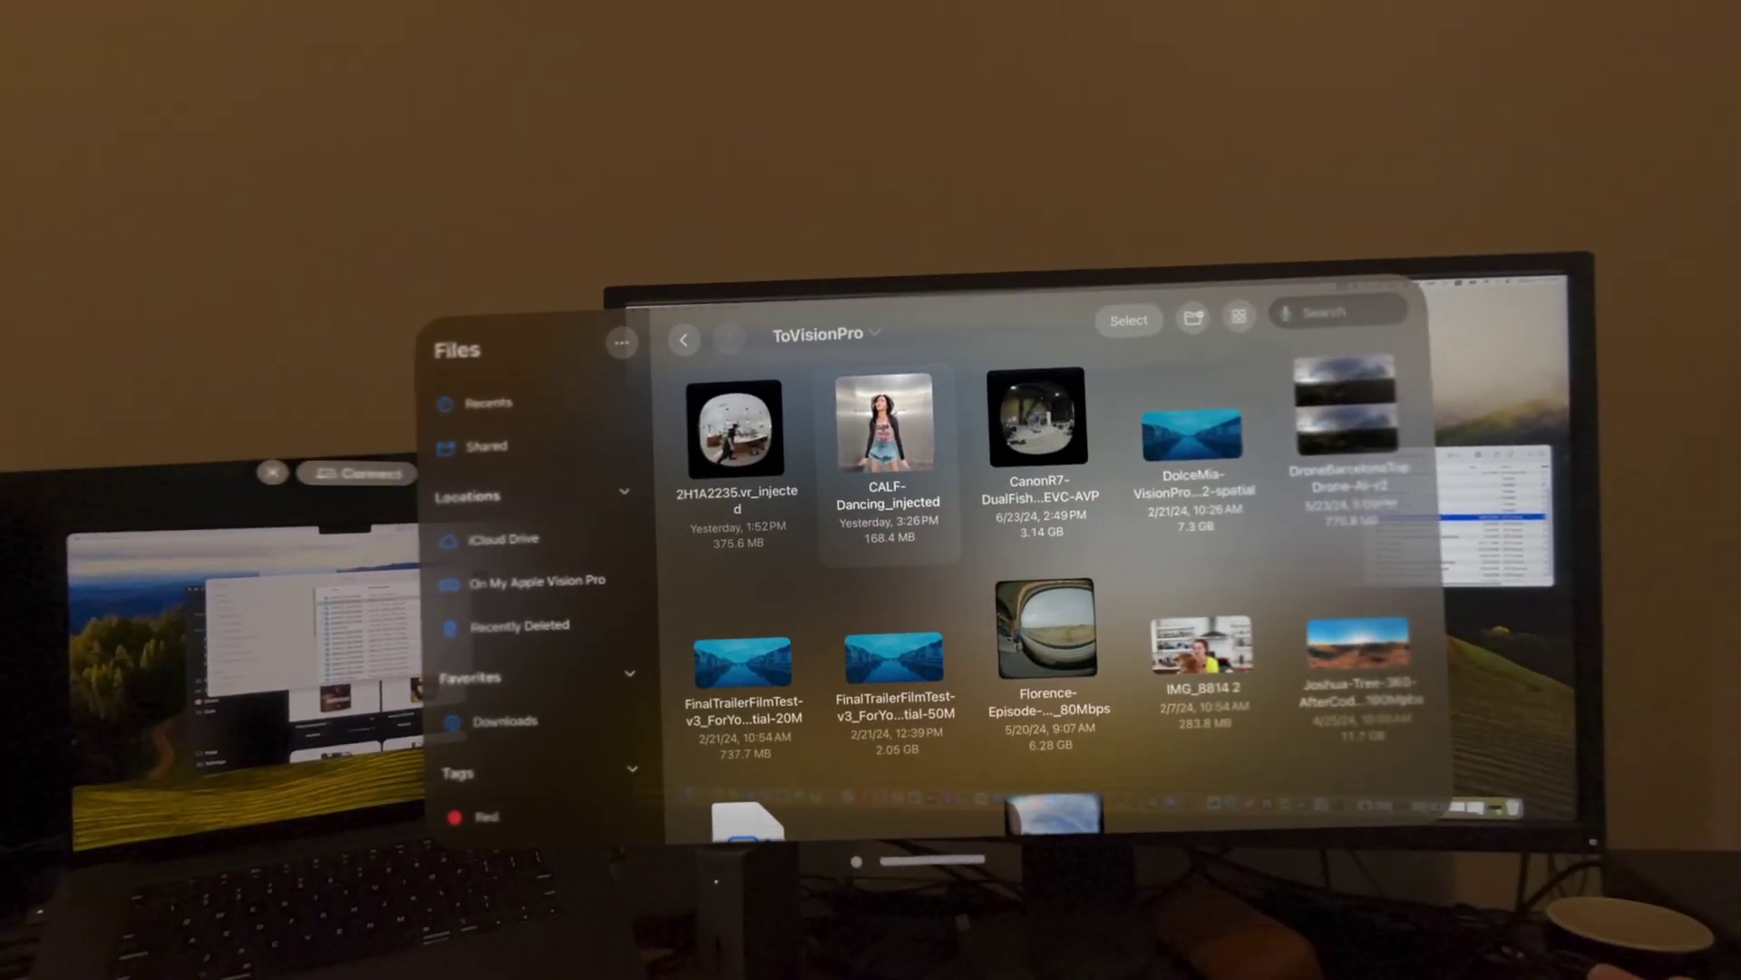
Play CALF-Dancing_injected from the ToVisionPro folder as a spatial video in Quick Look.
{"action": "left_click", "coordinate": [886, 453]}
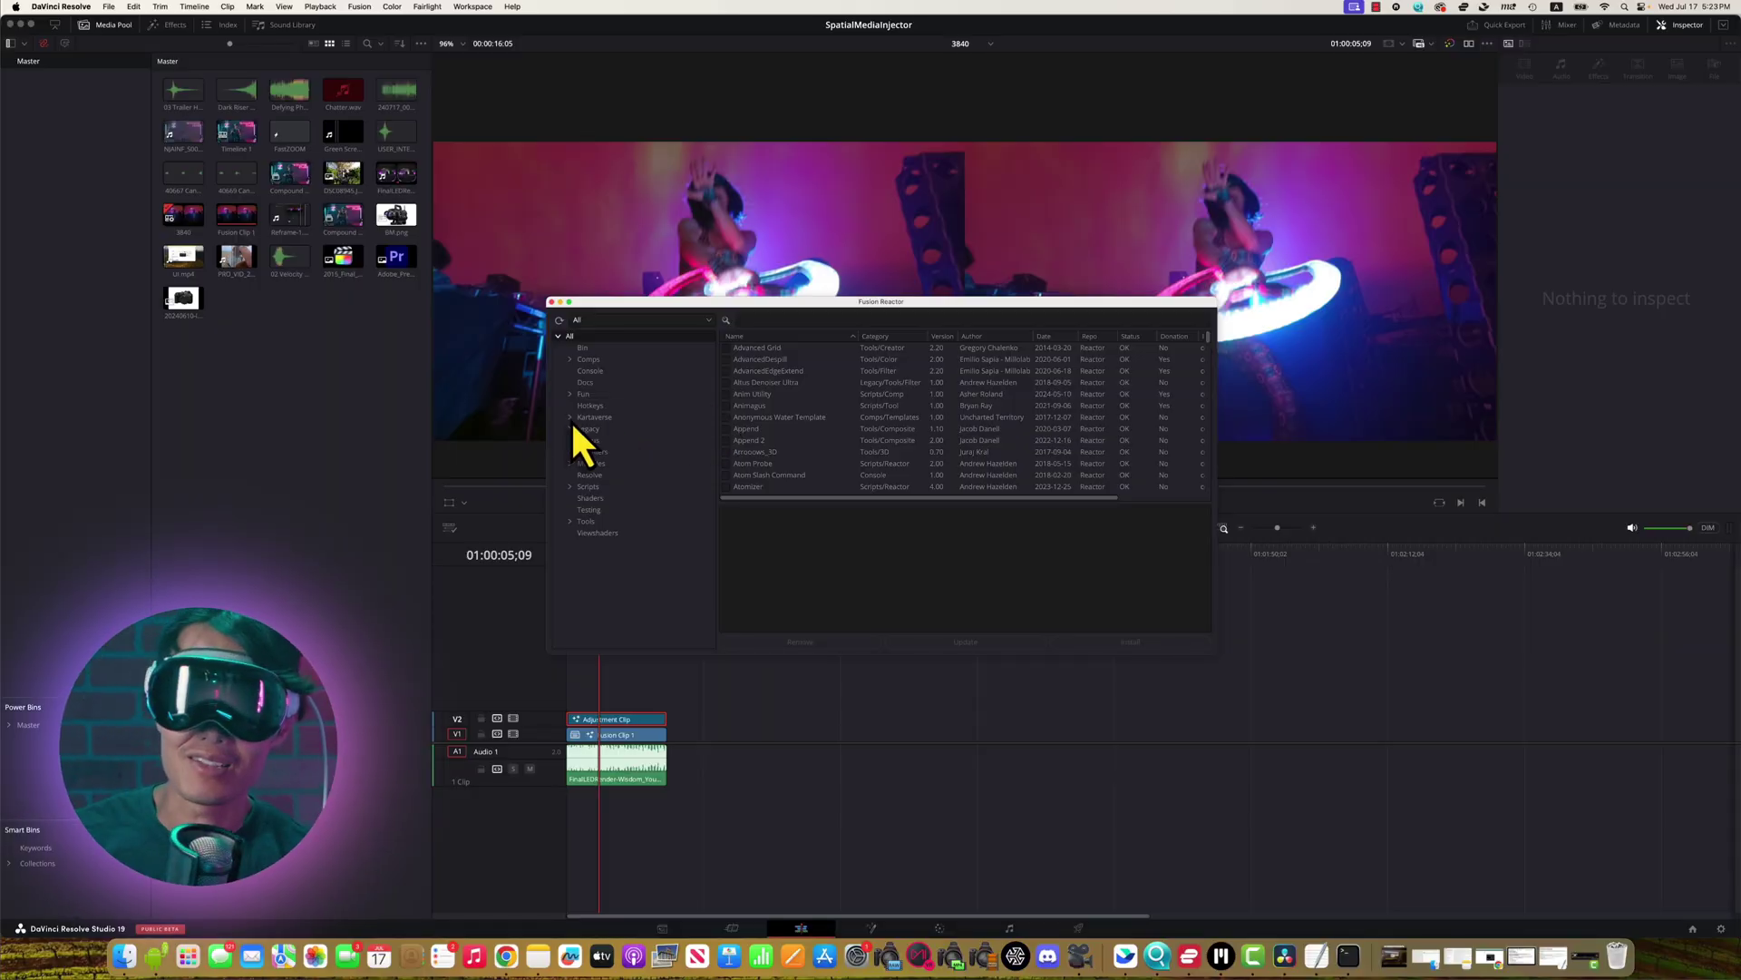
Filter the scripts to KartaLink and launch the Media Command window listing the project's media.
{"action": "left_click", "coordinate": [616, 432]}
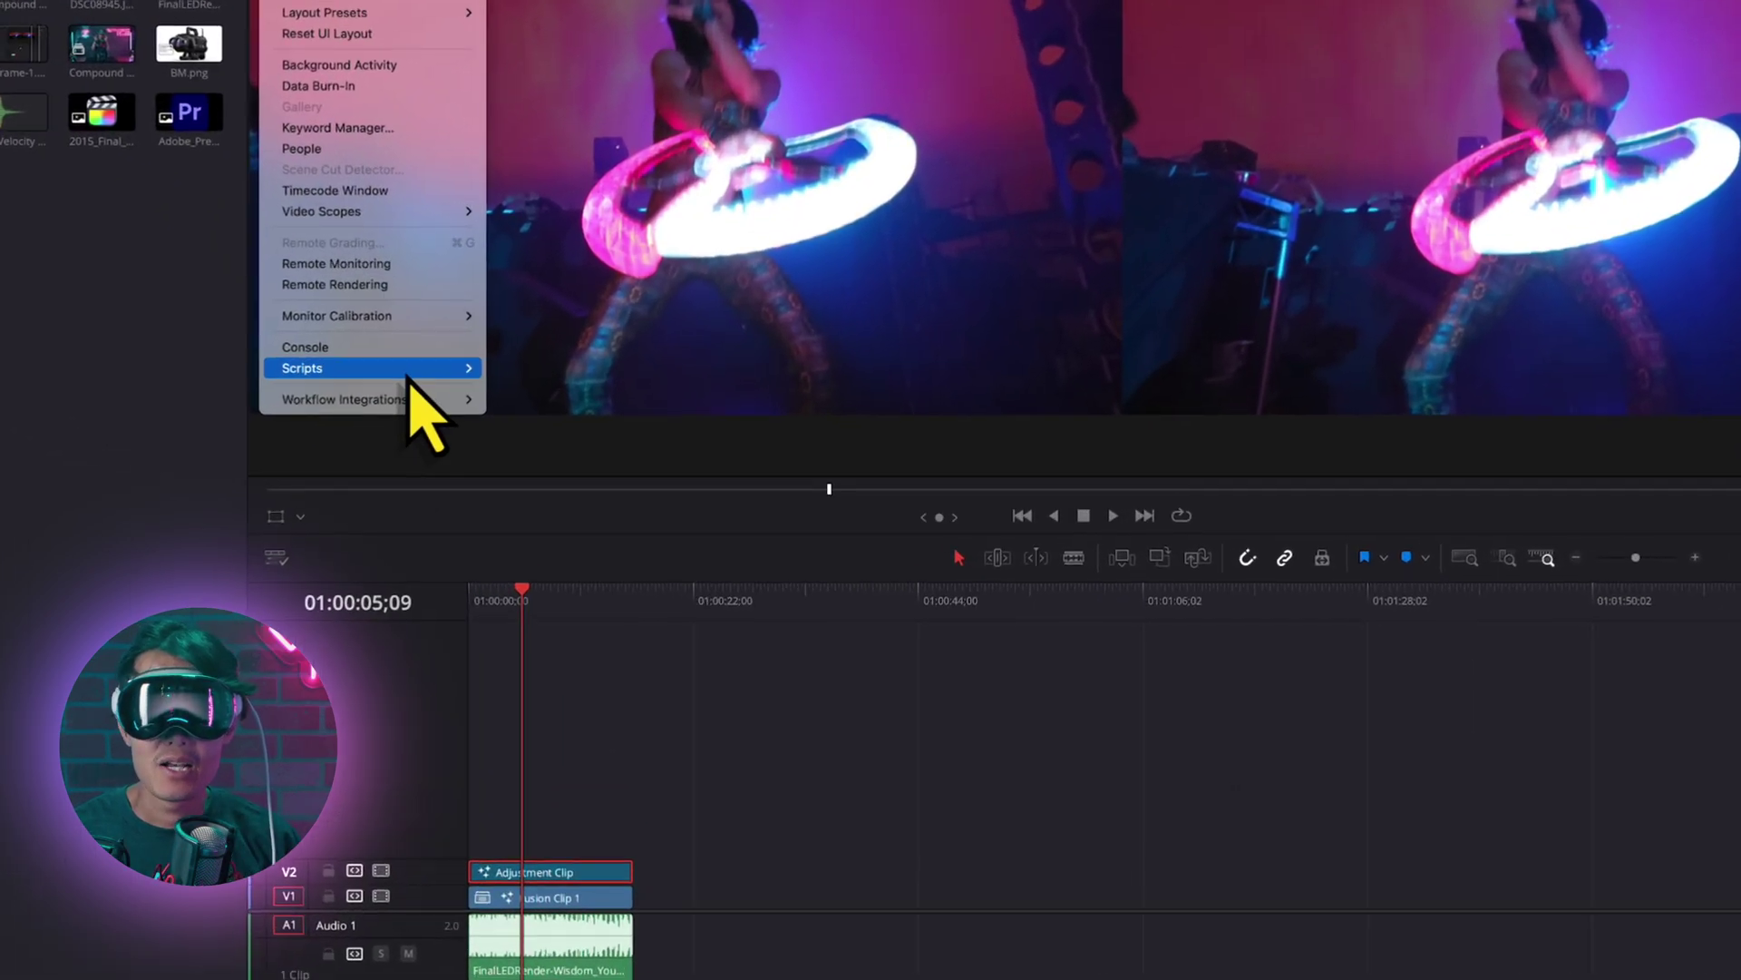
{"action": "mouse_move", "coordinate": [422, 369]}
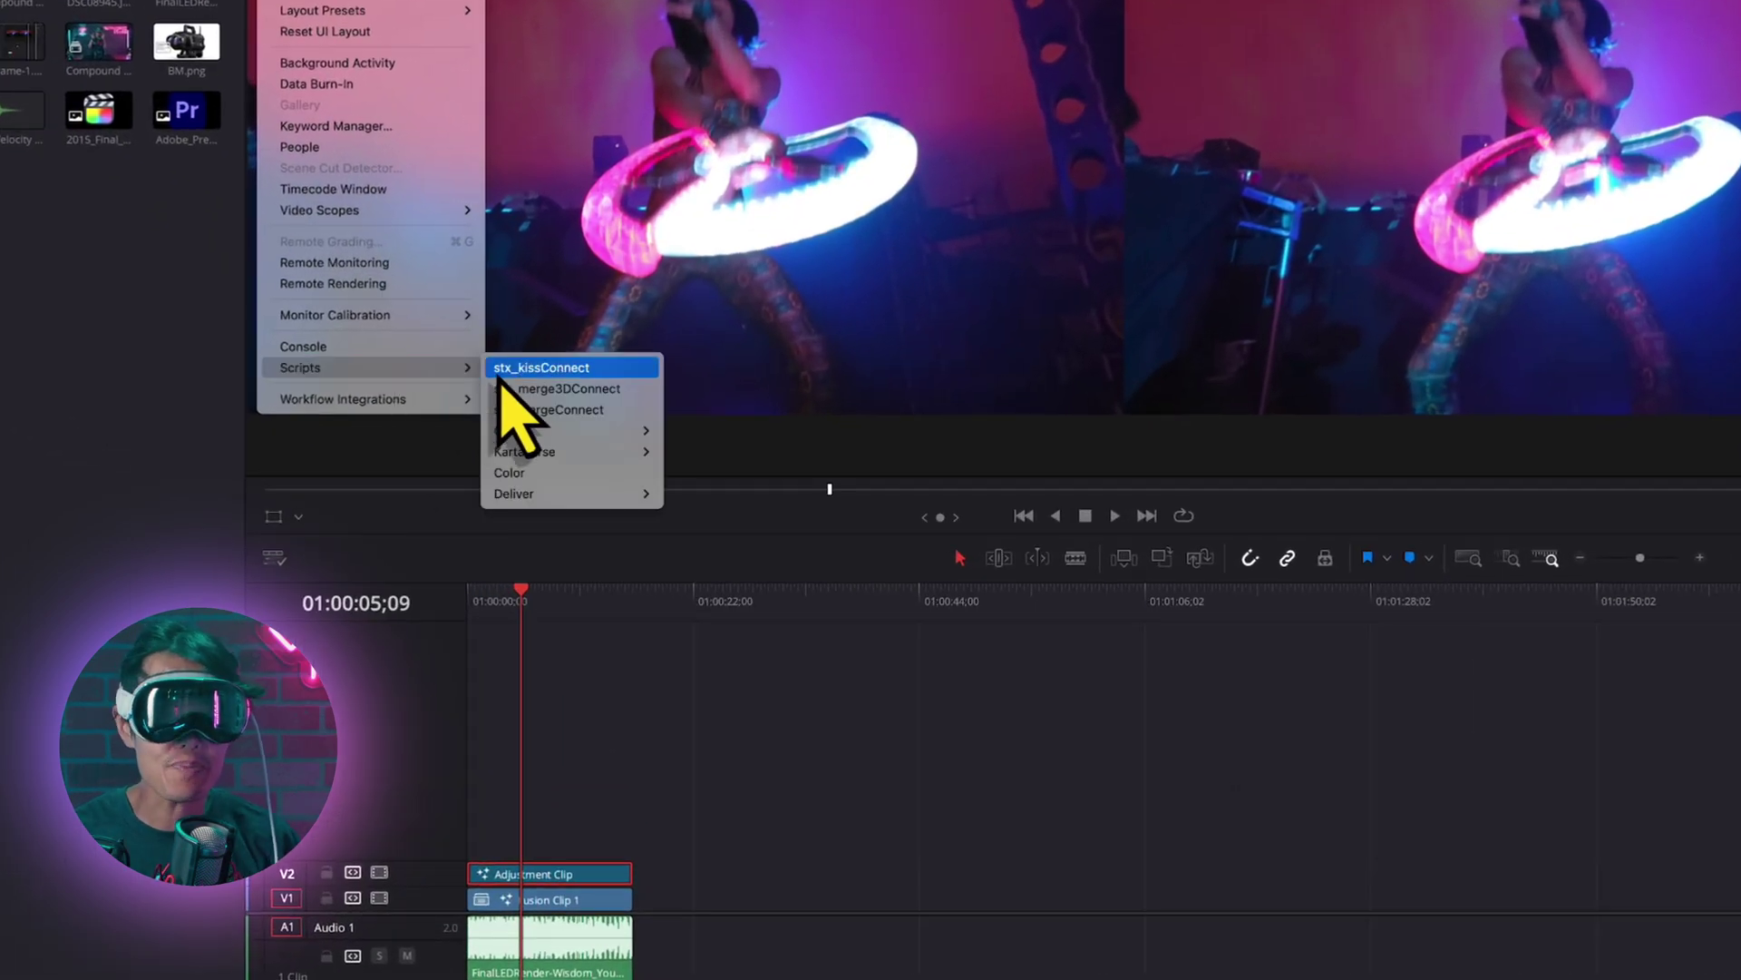
{"action": "mouse_move", "coordinate": [703, 450]}
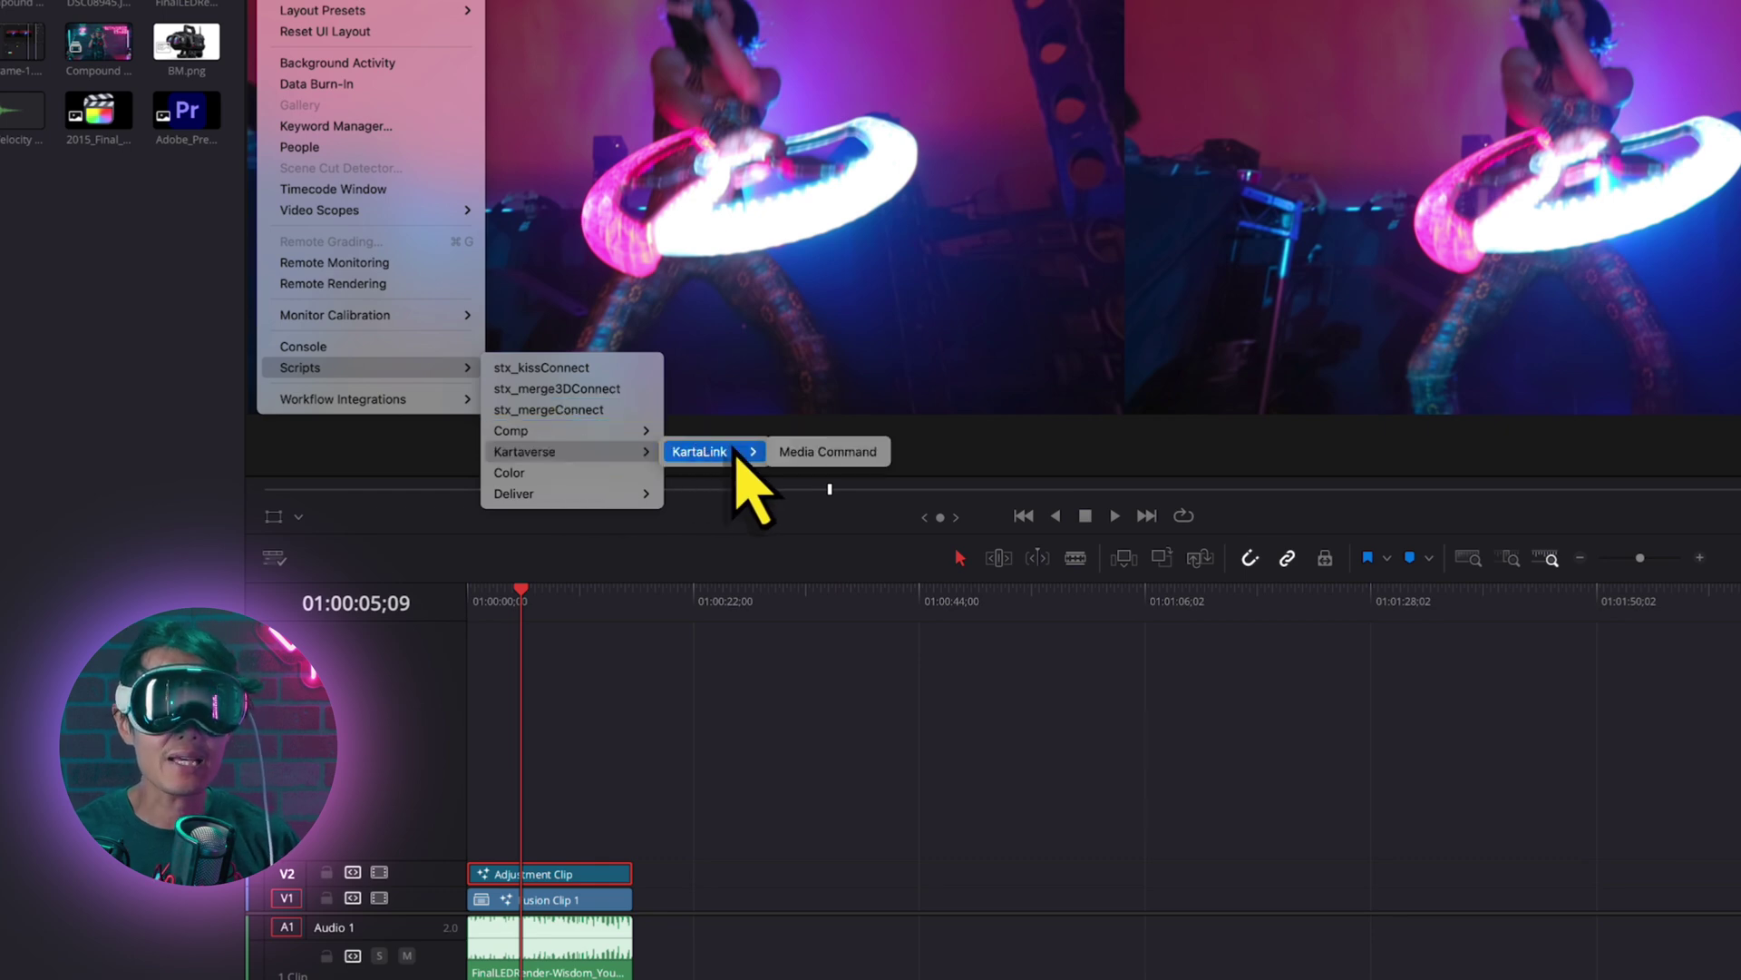
{"action": "left_click", "coordinate": [871, 453]}
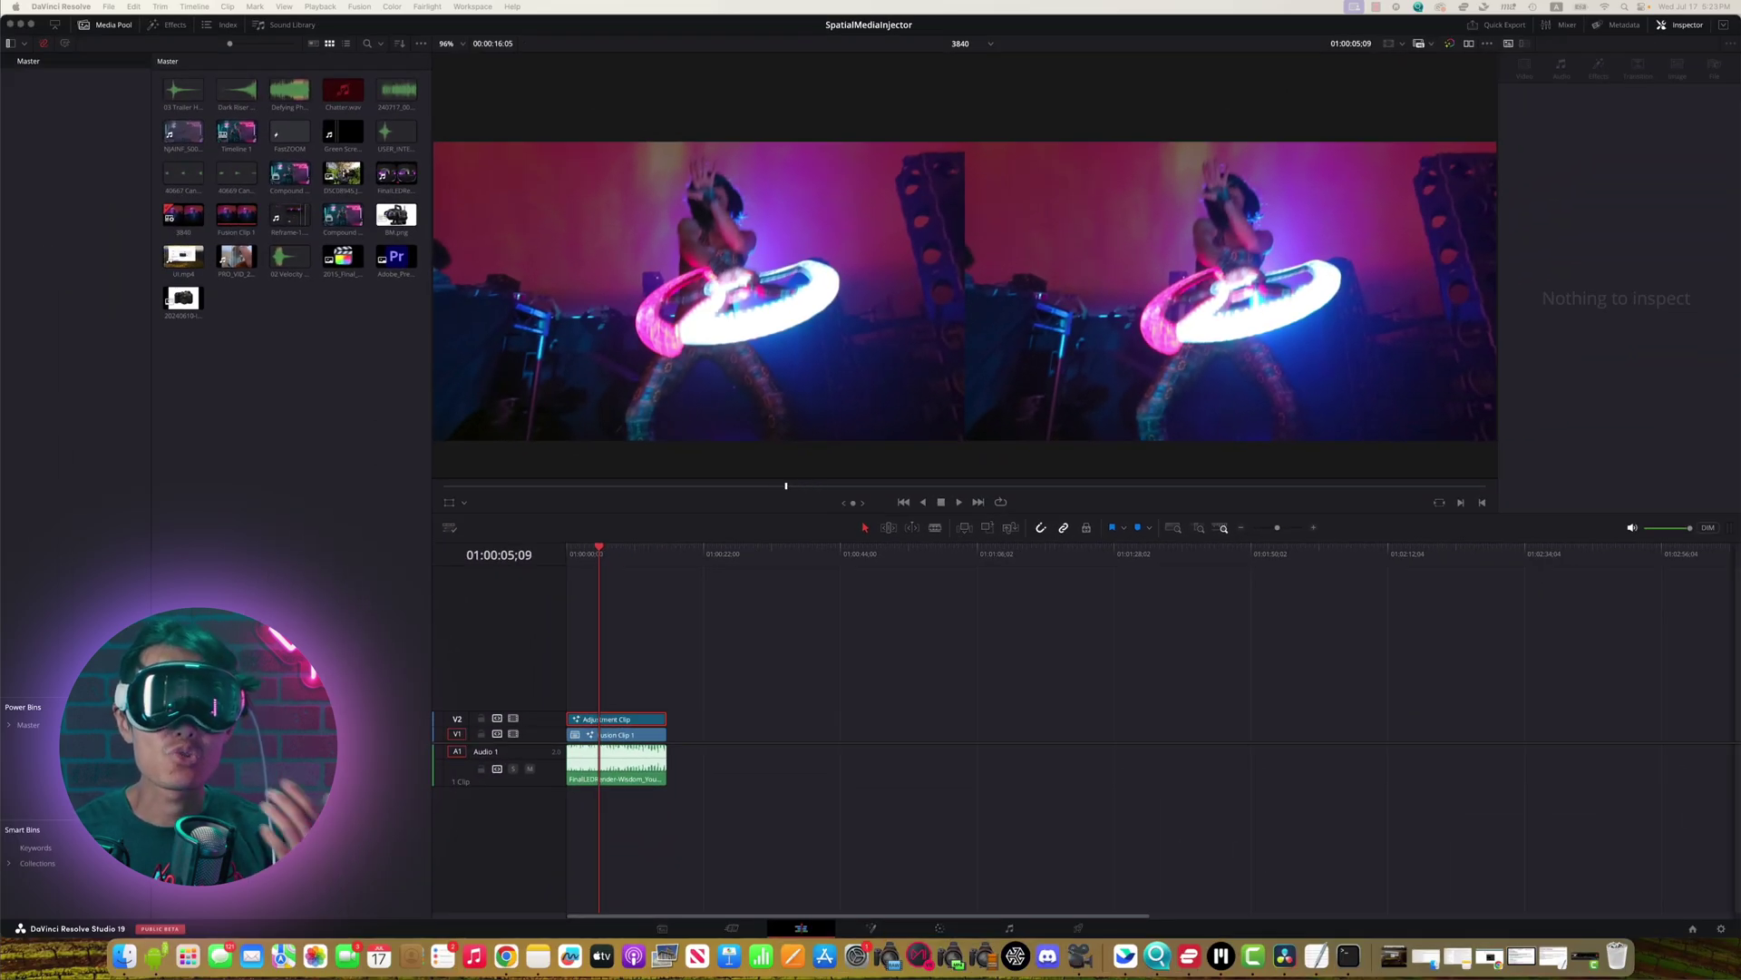
Filter the media list to Video + Audio and tick all six clips.
{"action": "left_click", "coordinate": [621, 355]}
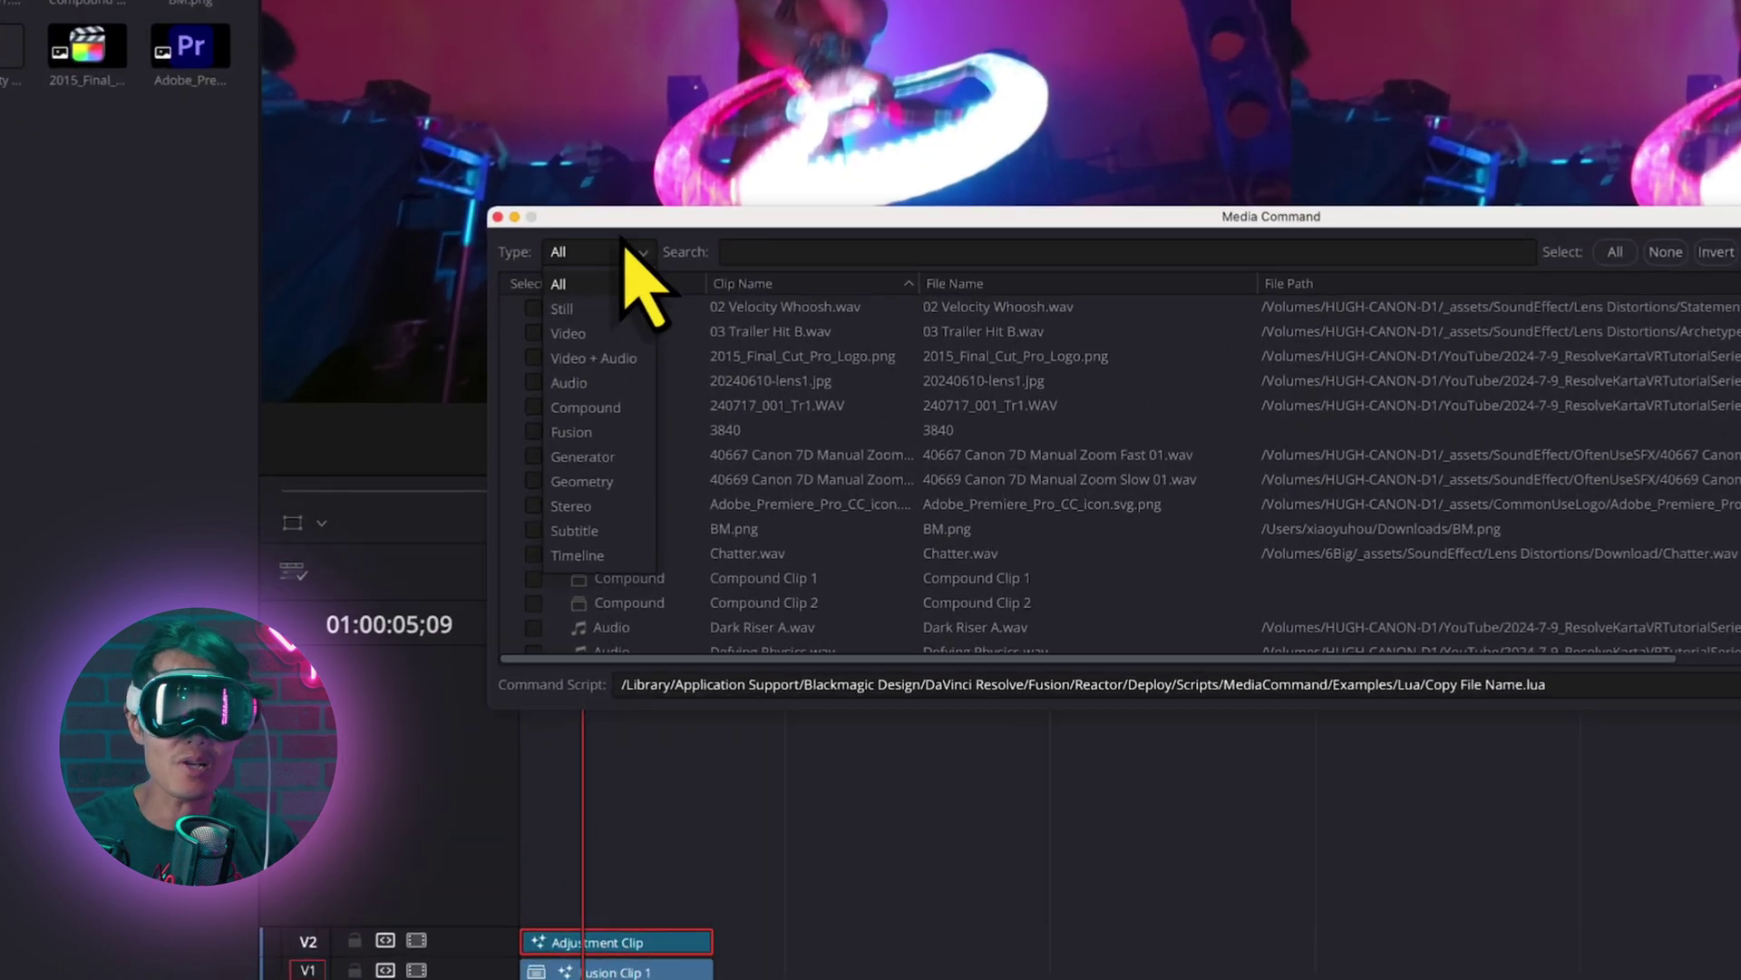
{"action": "left_click", "coordinate": [593, 358]}
{"action": "left_click", "coordinate": [534, 306]}
{"action": "left_click", "coordinate": [534, 331]}
{"action": "left_click", "coordinate": [533, 356]}
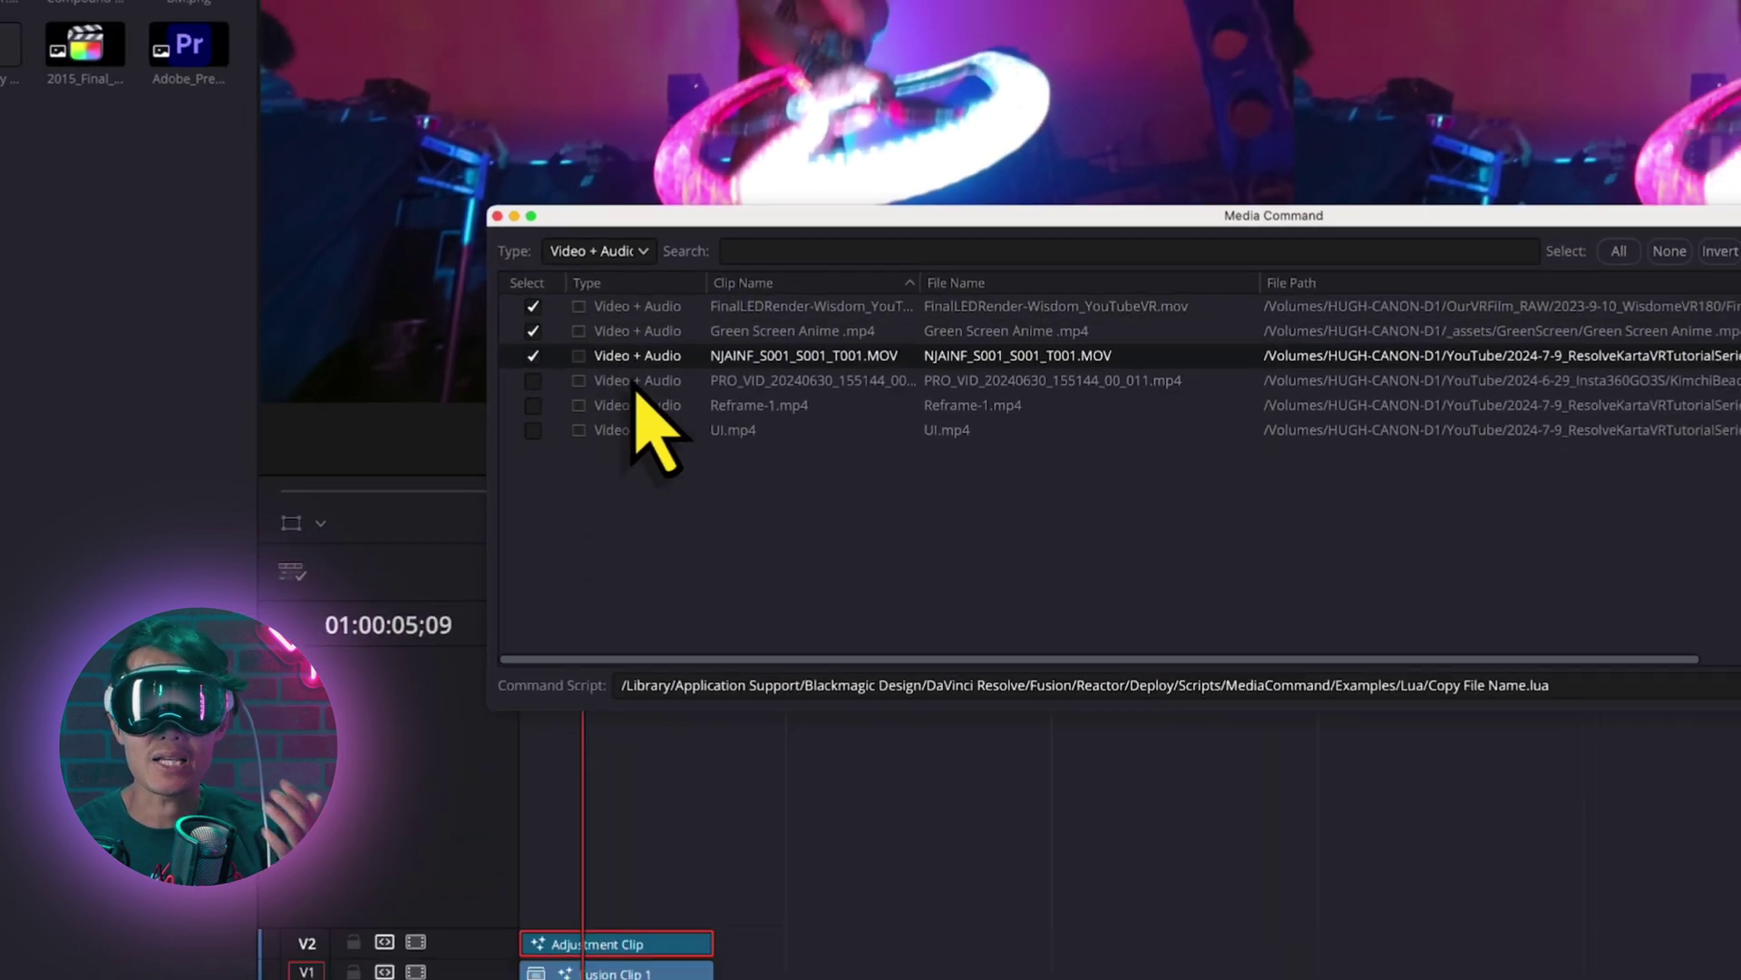
{"action": "left_click", "coordinate": [544, 380]}
{"action": "left_click", "coordinate": [590, 404]}
{"action": "left_click", "coordinate": [642, 429]}
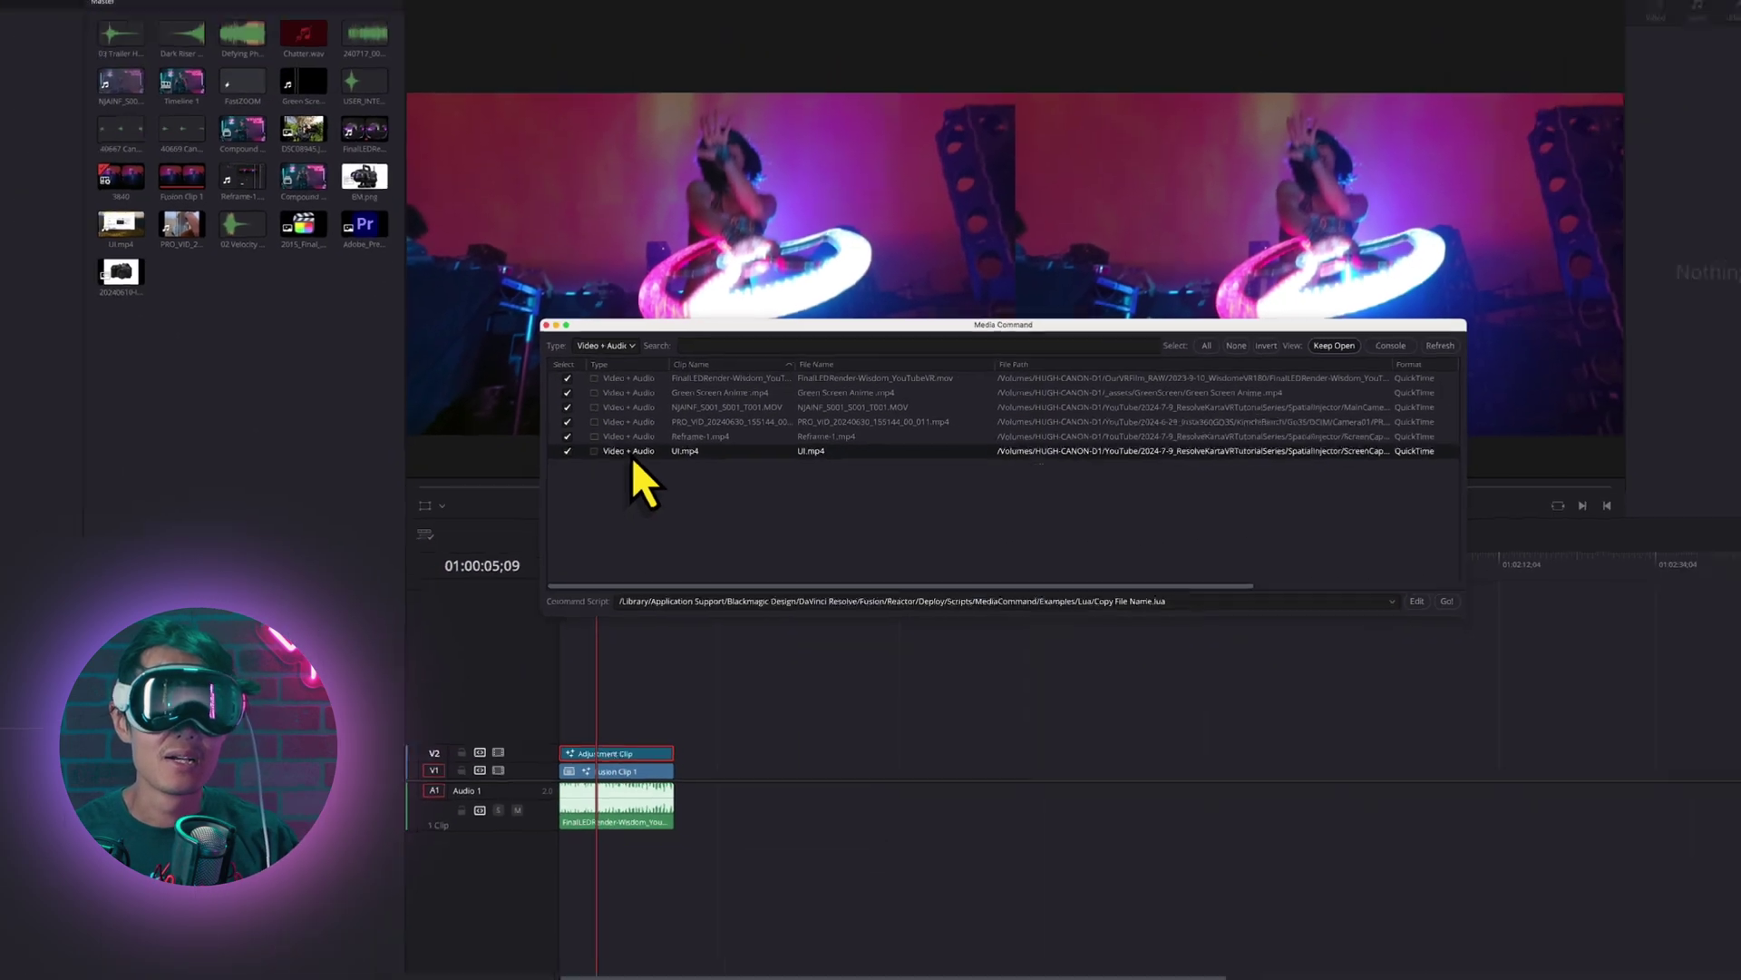
Choose Spatial Metadata.lua as the Command Script and move its settings window aside.
{"action": "left_click", "coordinate": [862, 598]}
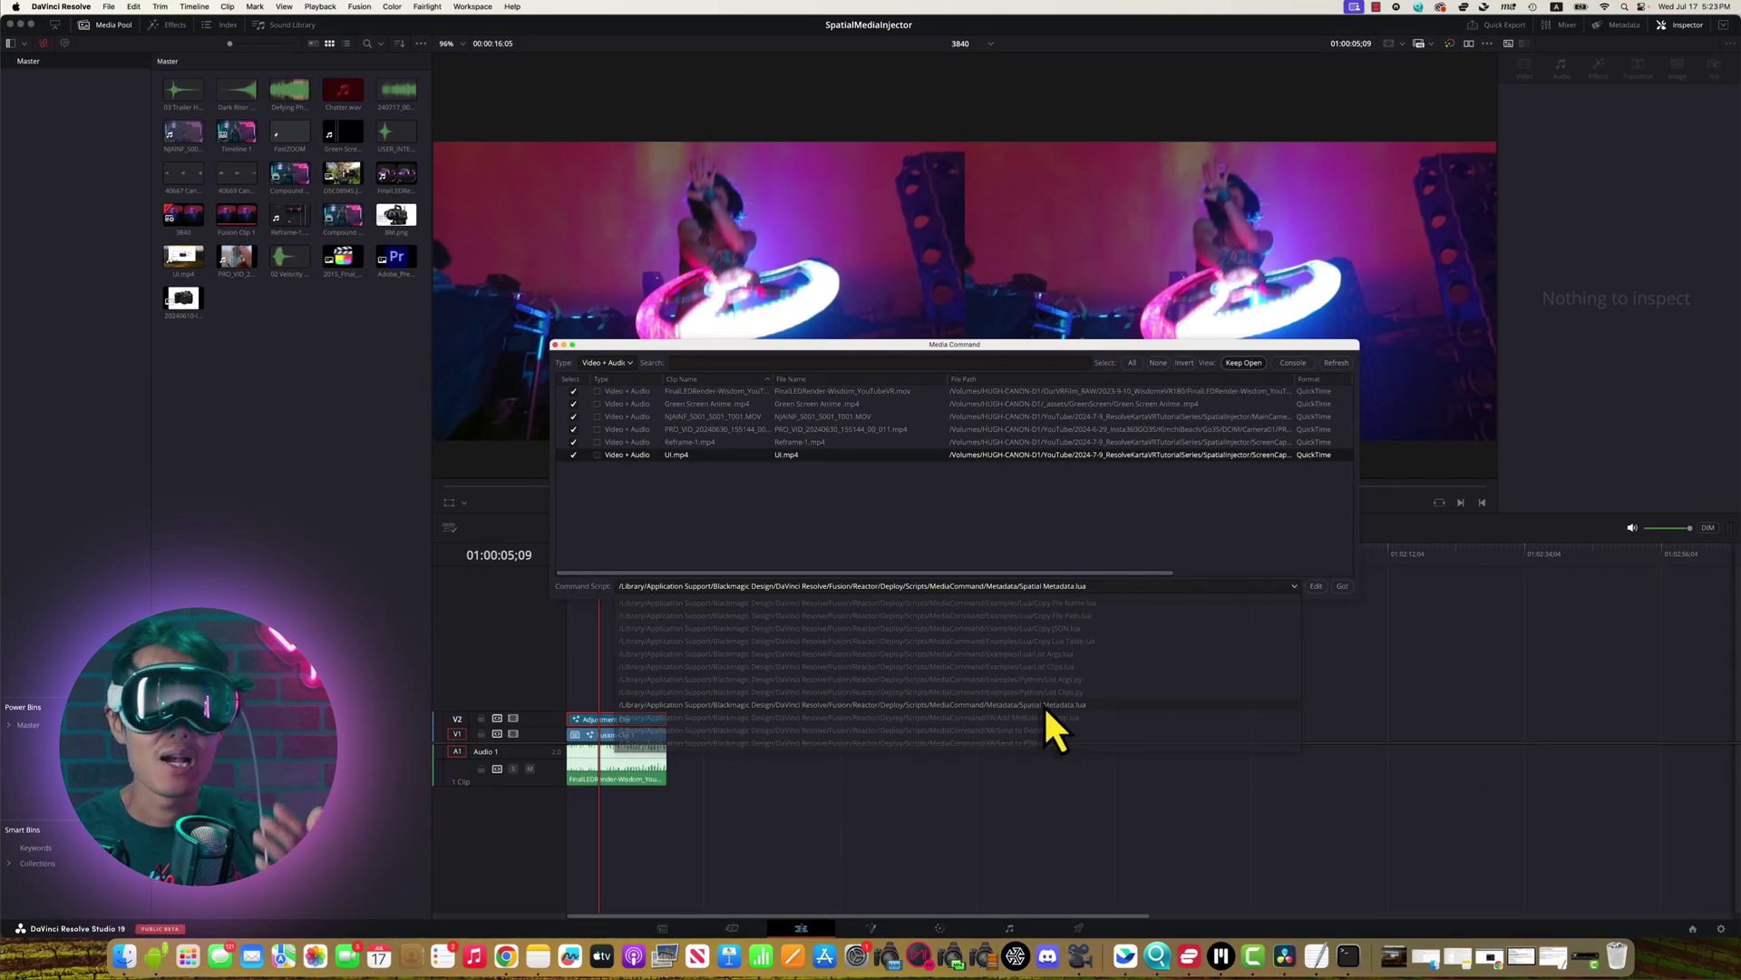
{"action": "left_click", "coordinate": [1104, 740]}
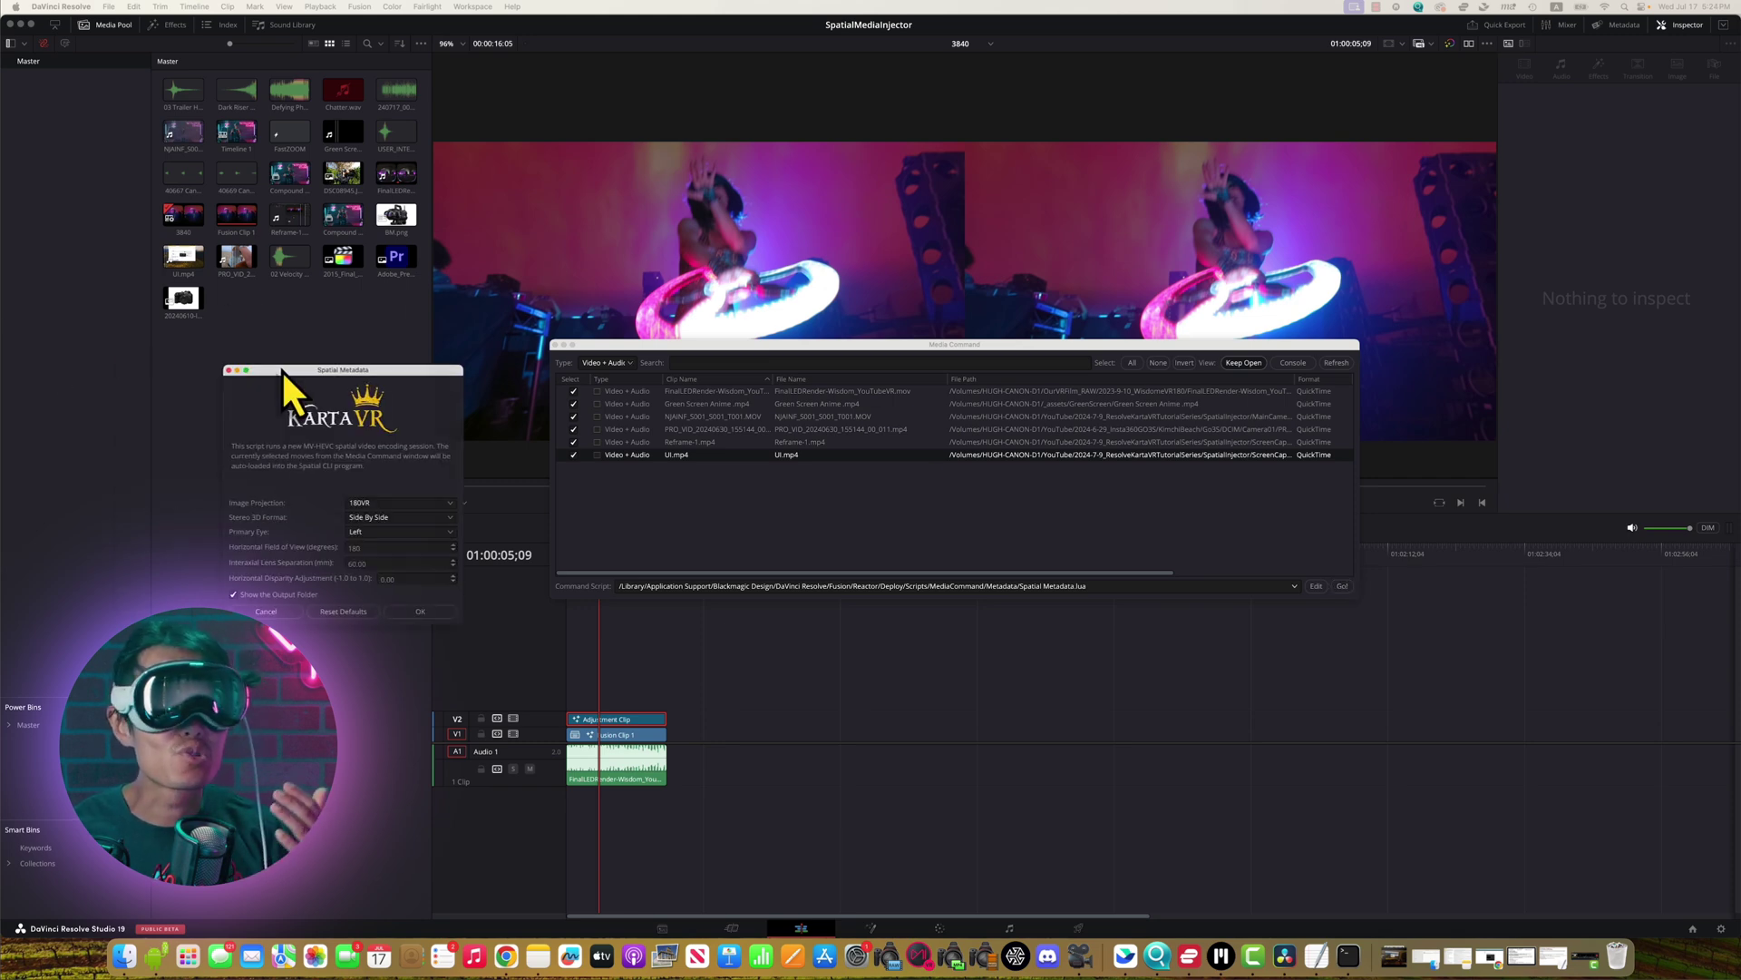
{"action": "left_click_drag", "start_coordinate": [281, 369], "coordinate": [362, 360]}
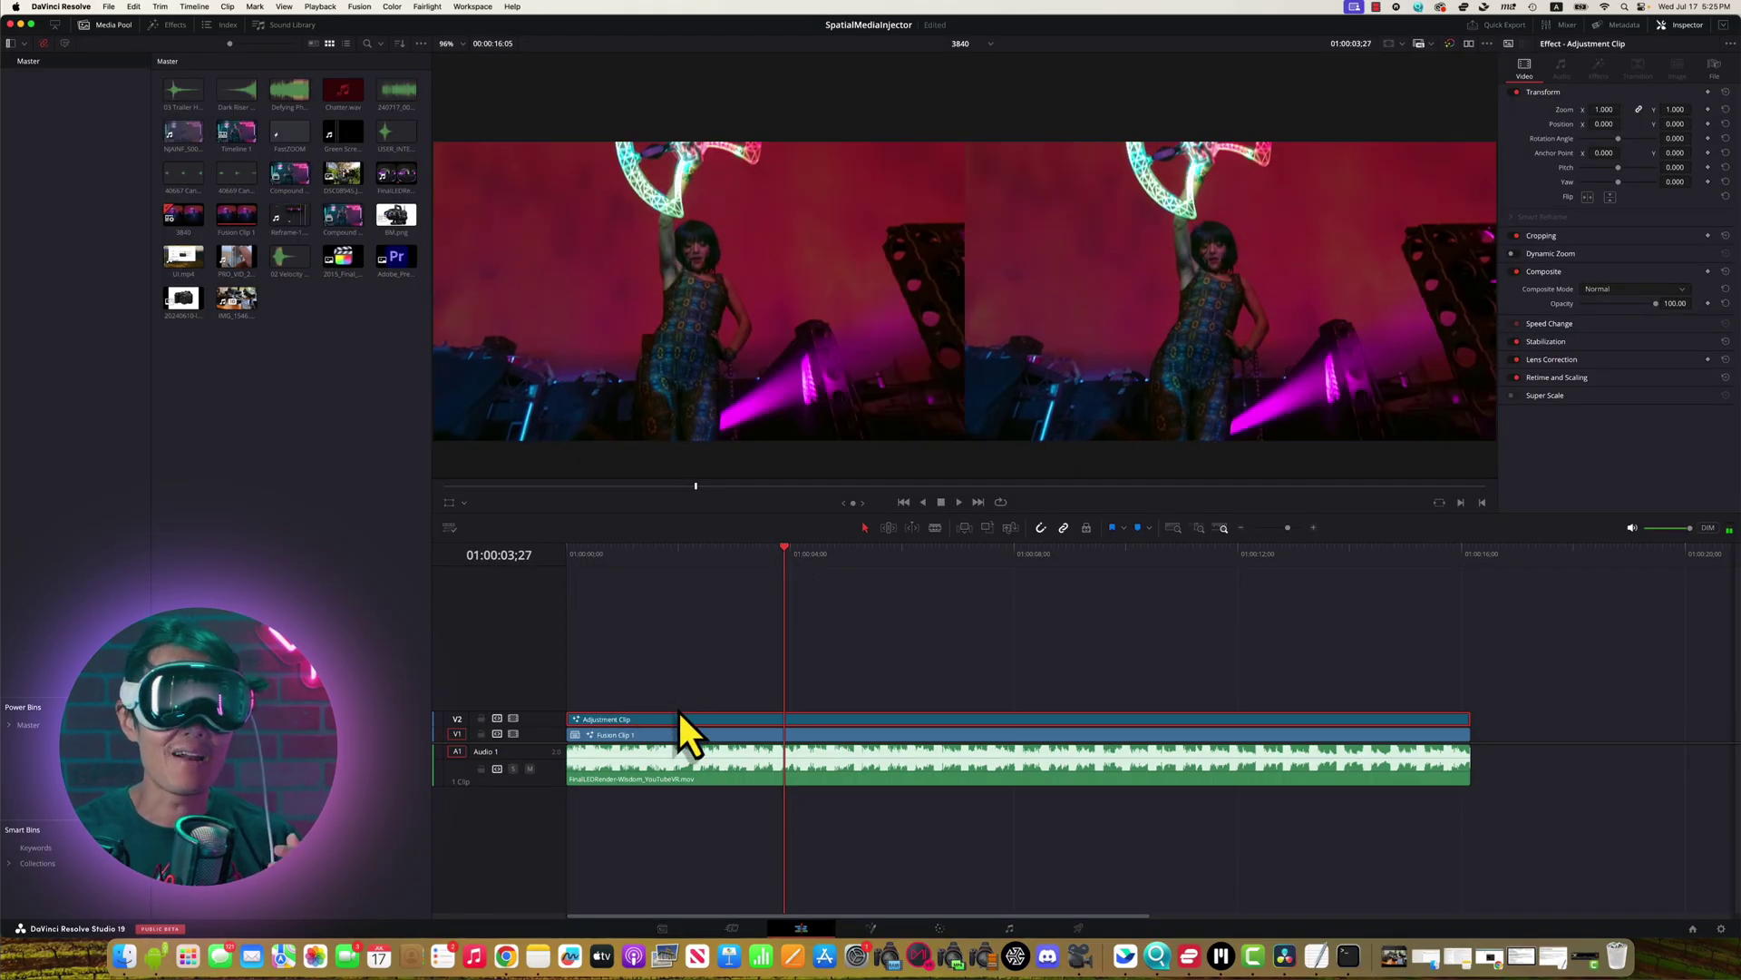
Compare the adjustment track off and on, then set the 3840 timeline to stretch mismatched frames to all corners.
{"action": "left_click", "coordinate": [514, 719]}
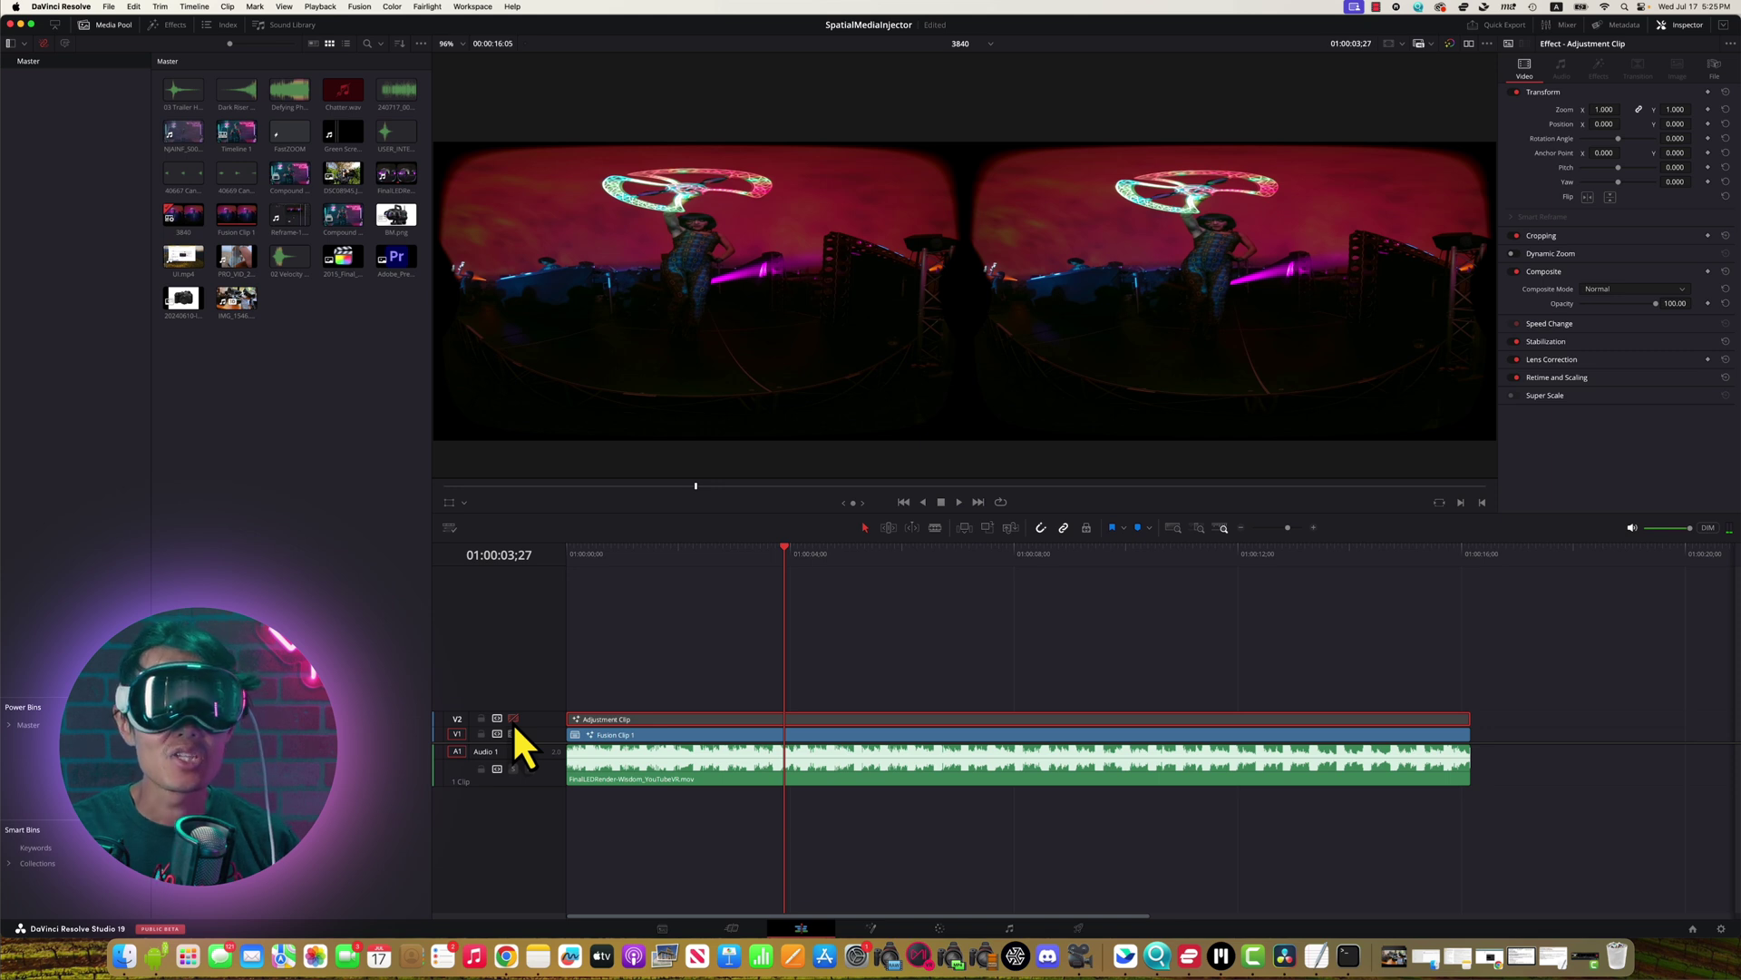
{"action": "left_click", "coordinate": [513, 720]}
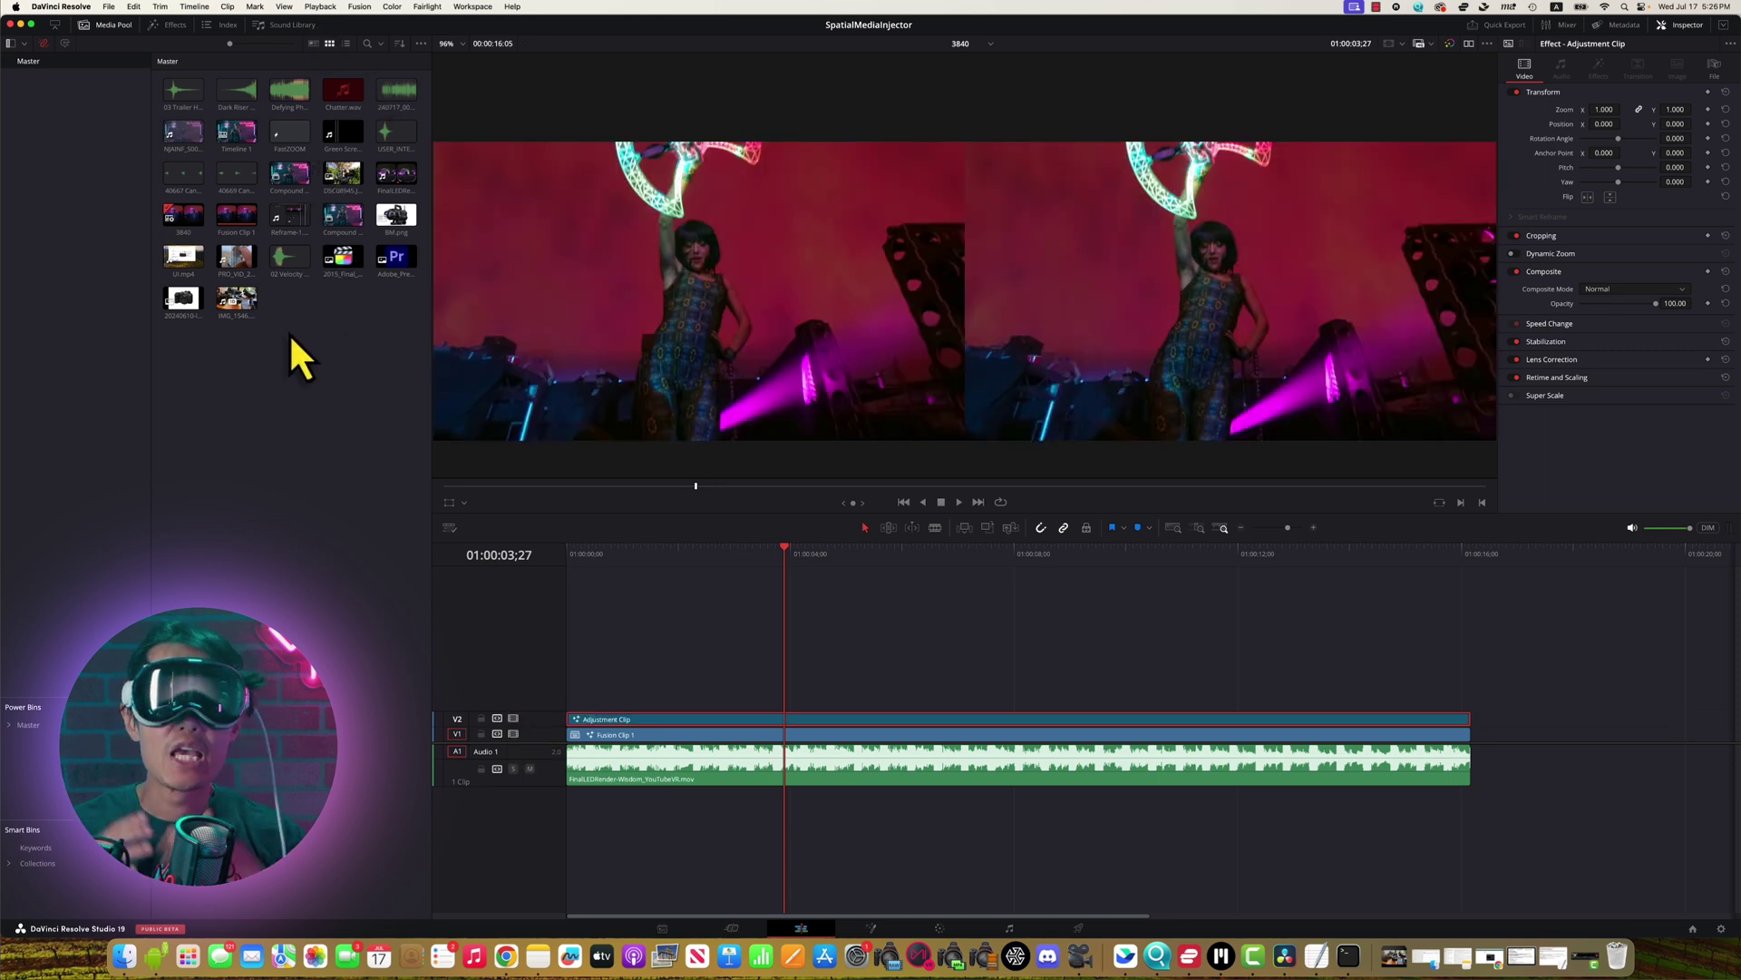
{"action": "right_click", "coordinate": [176, 213]}
{"action": "left_click", "coordinate": [416, 220]}
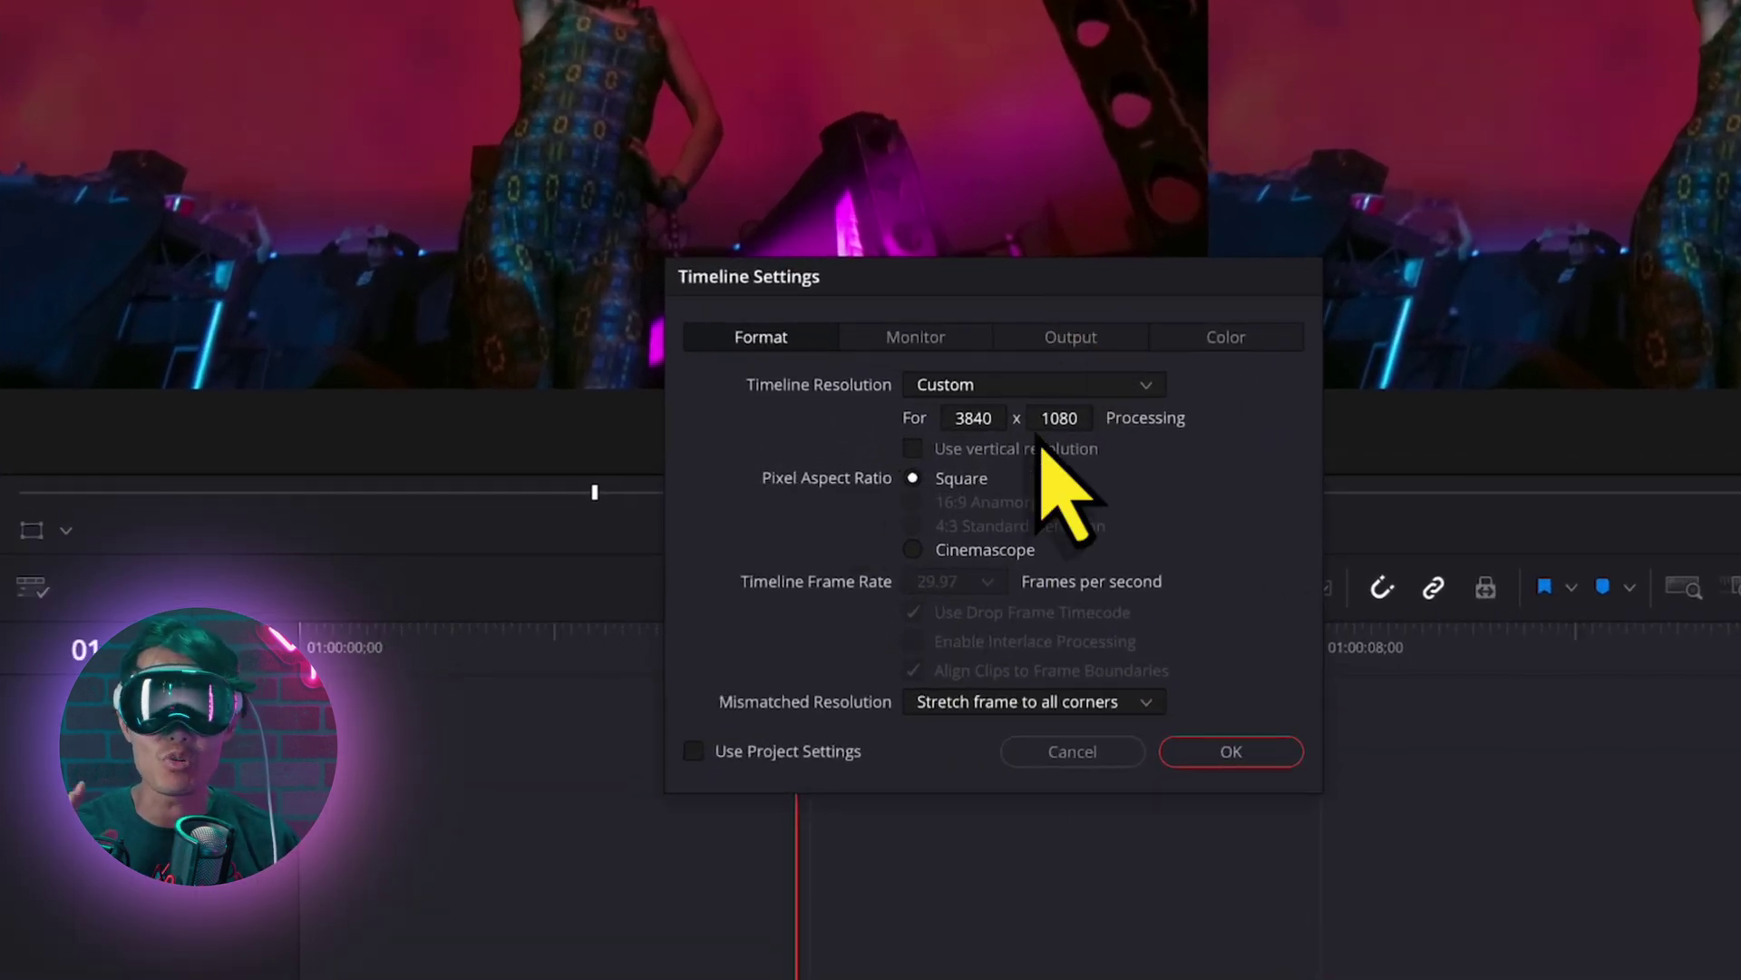
{"action": "left_click", "coordinate": [1055, 708]}
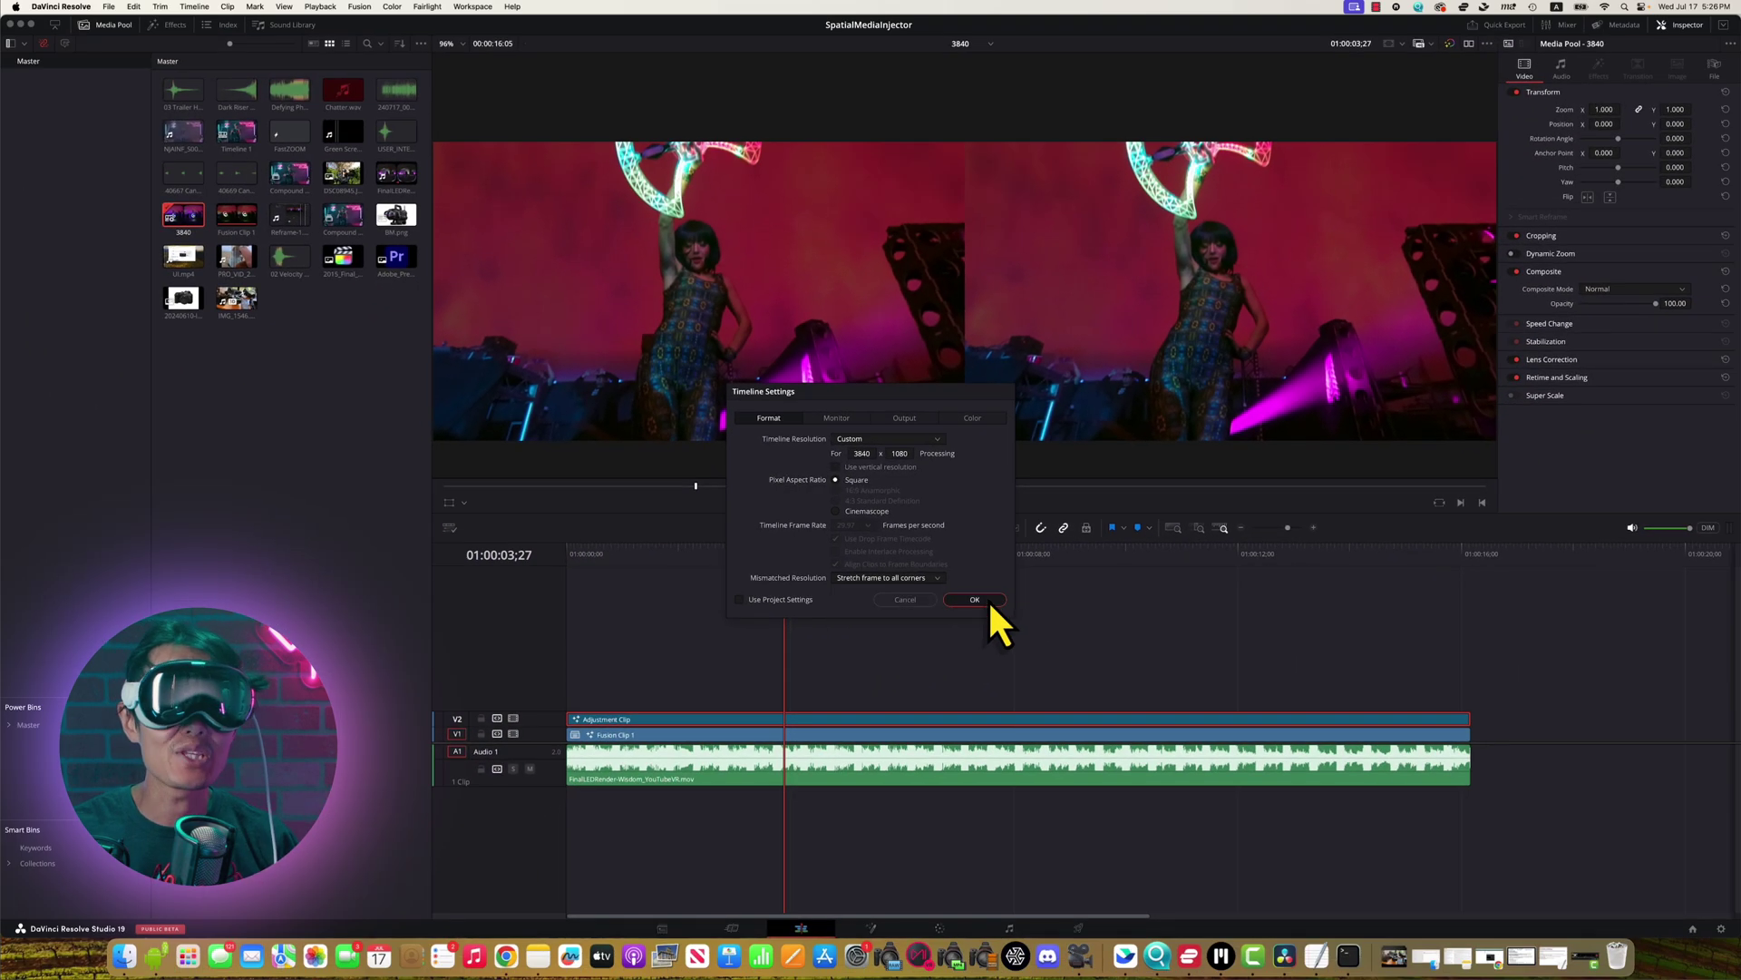
{"action": "left_click", "coordinate": [1170, 705]}
View the raw fisheye with V2 disabled, re-enable it, and open the timeline clip in Fusion.
{"action": "left_click", "coordinate": [513, 719]}
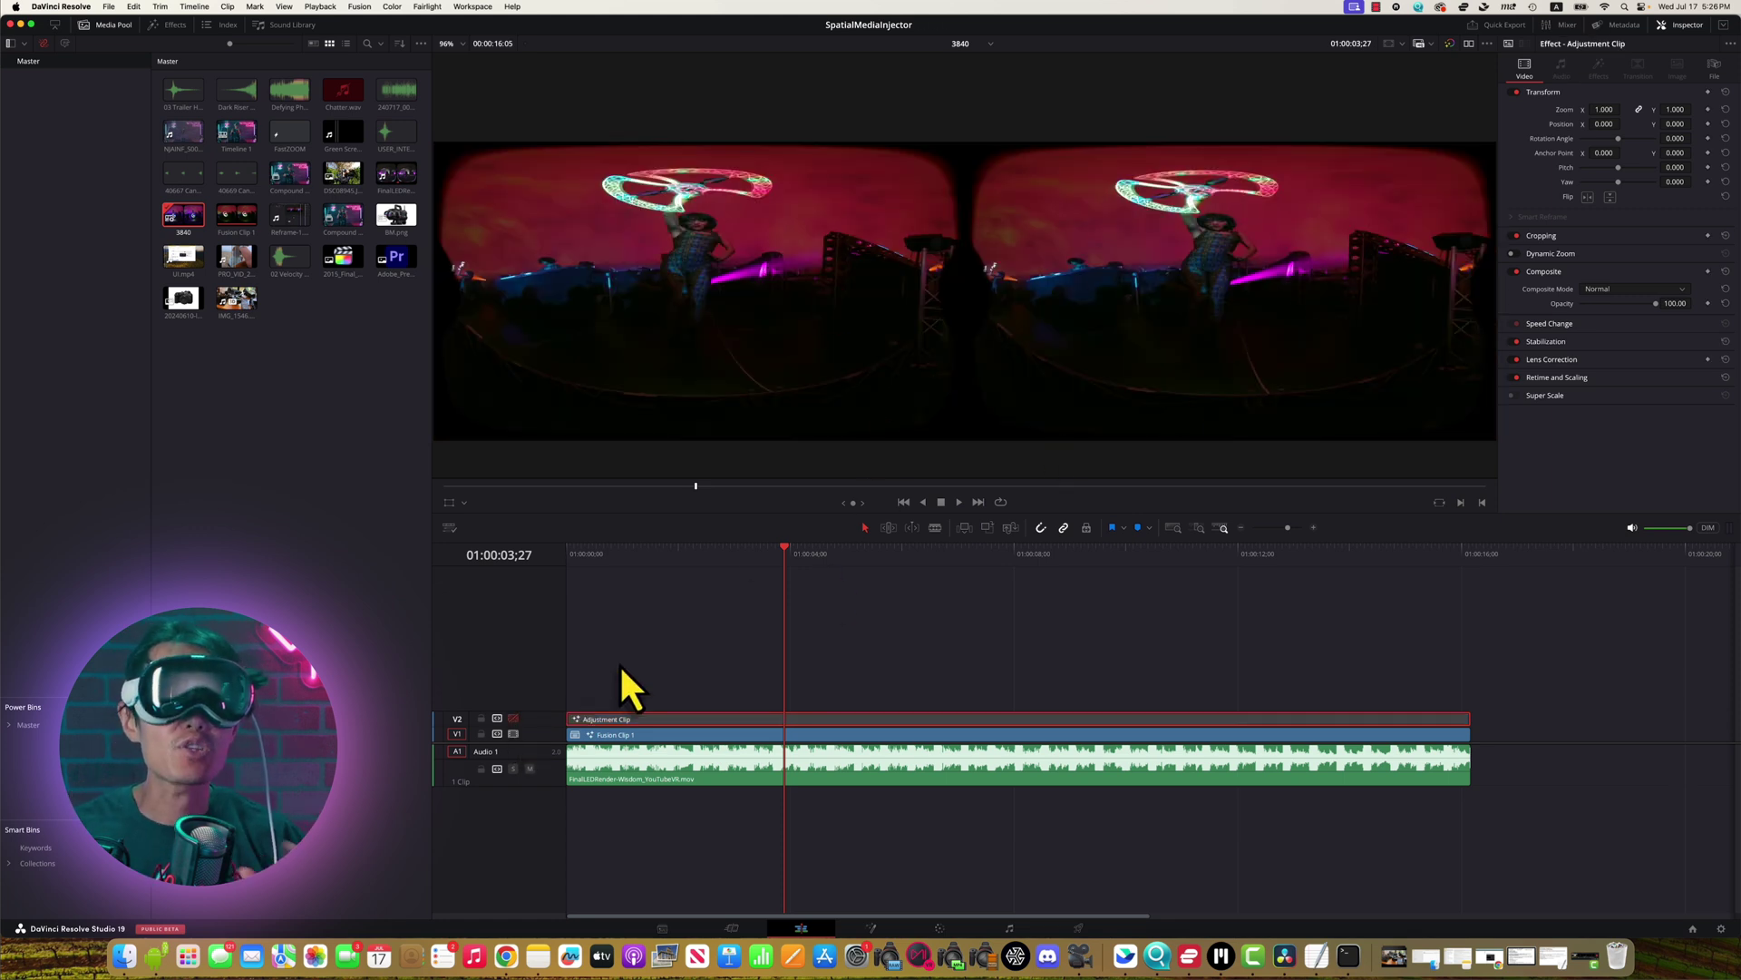
{"action": "left_click", "coordinate": [514, 721]}
{"action": "right_click", "coordinate": [731, 734]}
{"action": "left_click", "coordinate": [798, 872]}
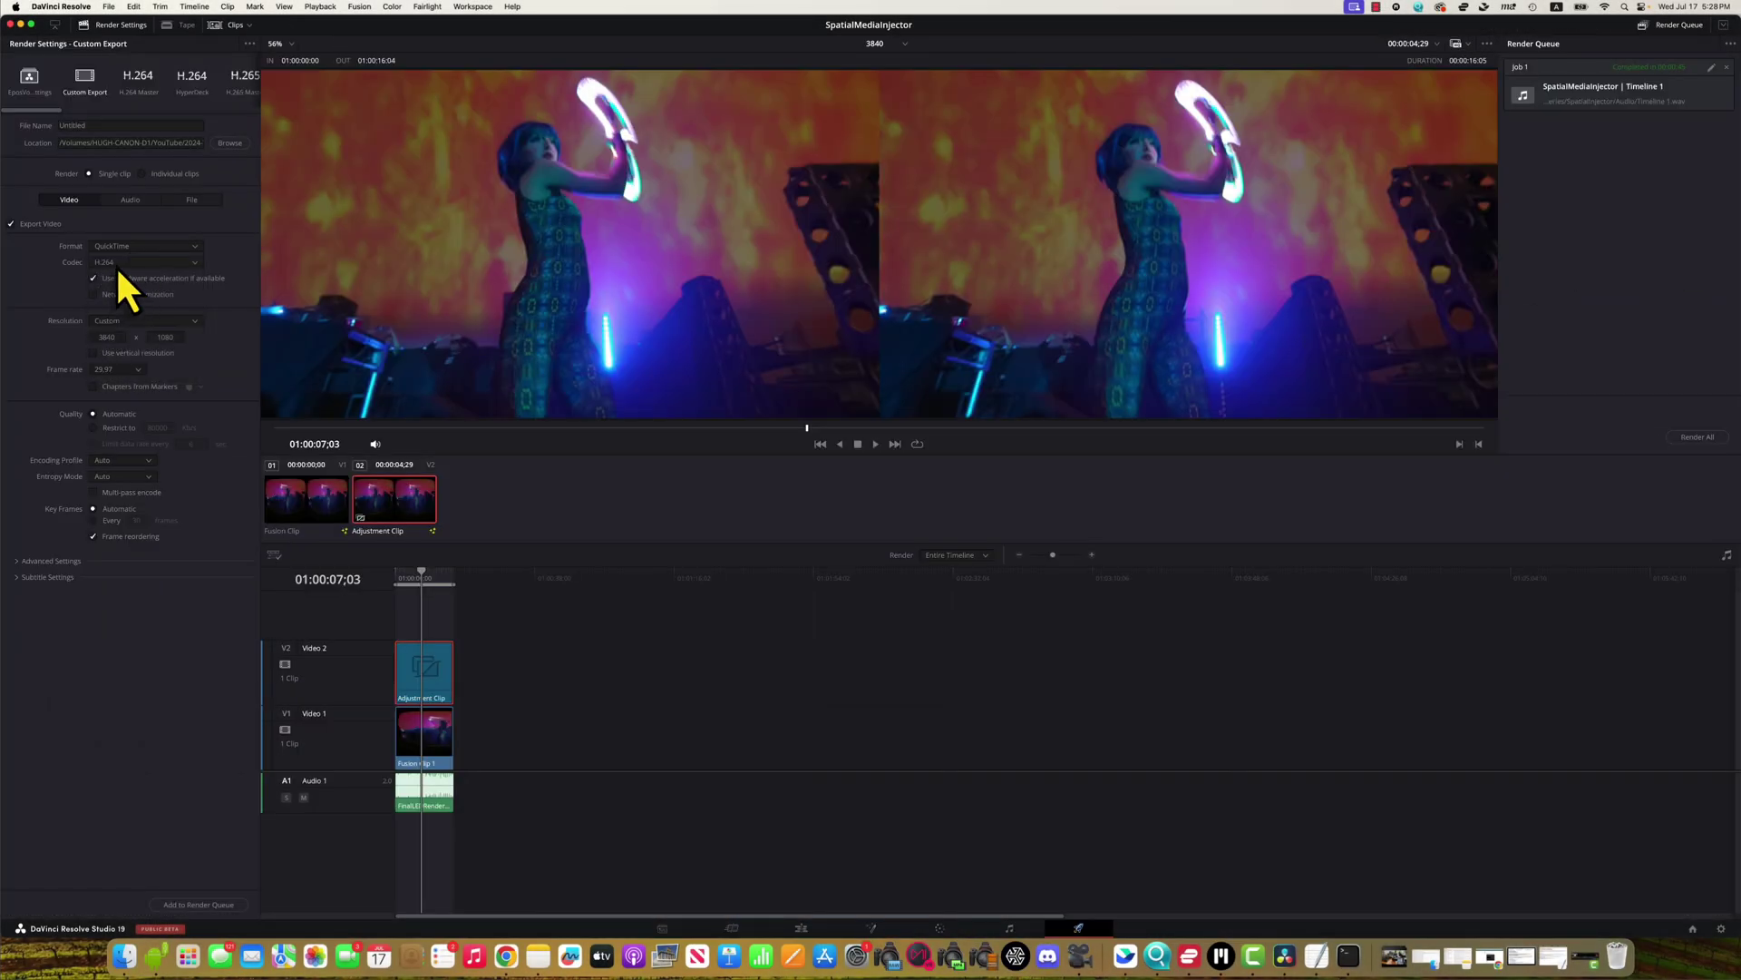
Render as H.265 without Optimize for speed, using cached images and highest-quality sizing and debayer.
{"action": "left_click", "coordinate": [117, 265]}
{"action": "left_click", "coordinate": [118, 260]}
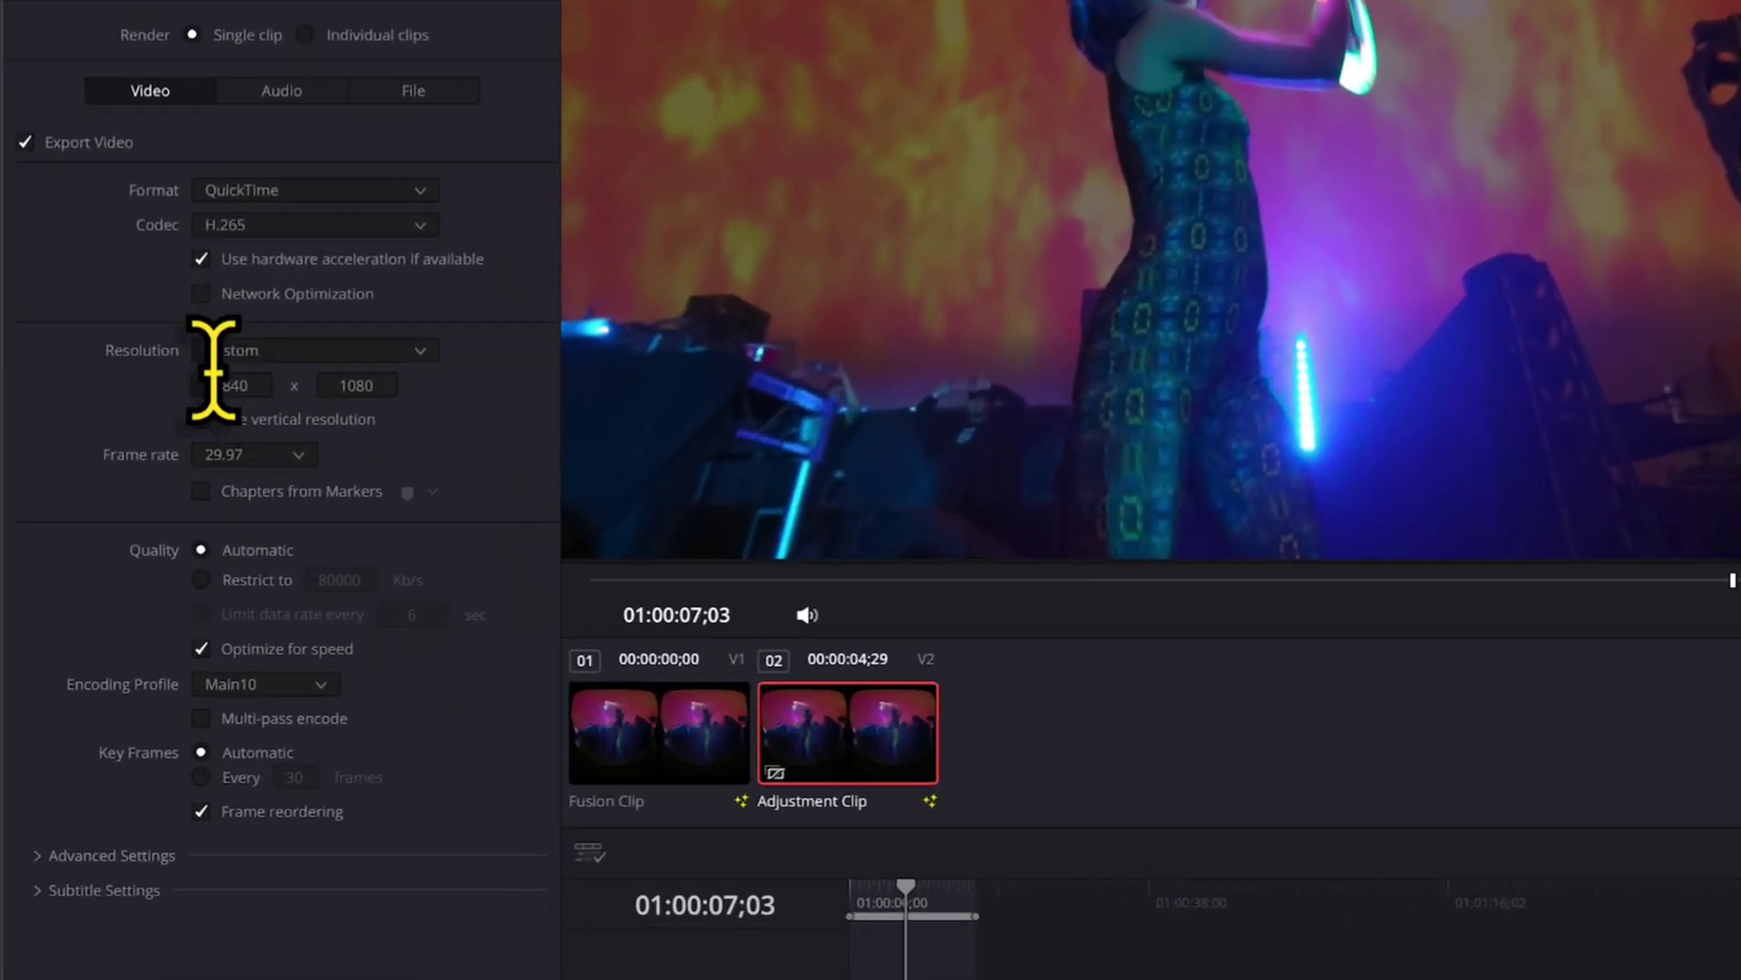
{"action": "left_click", "coordinate": [200, 649]}
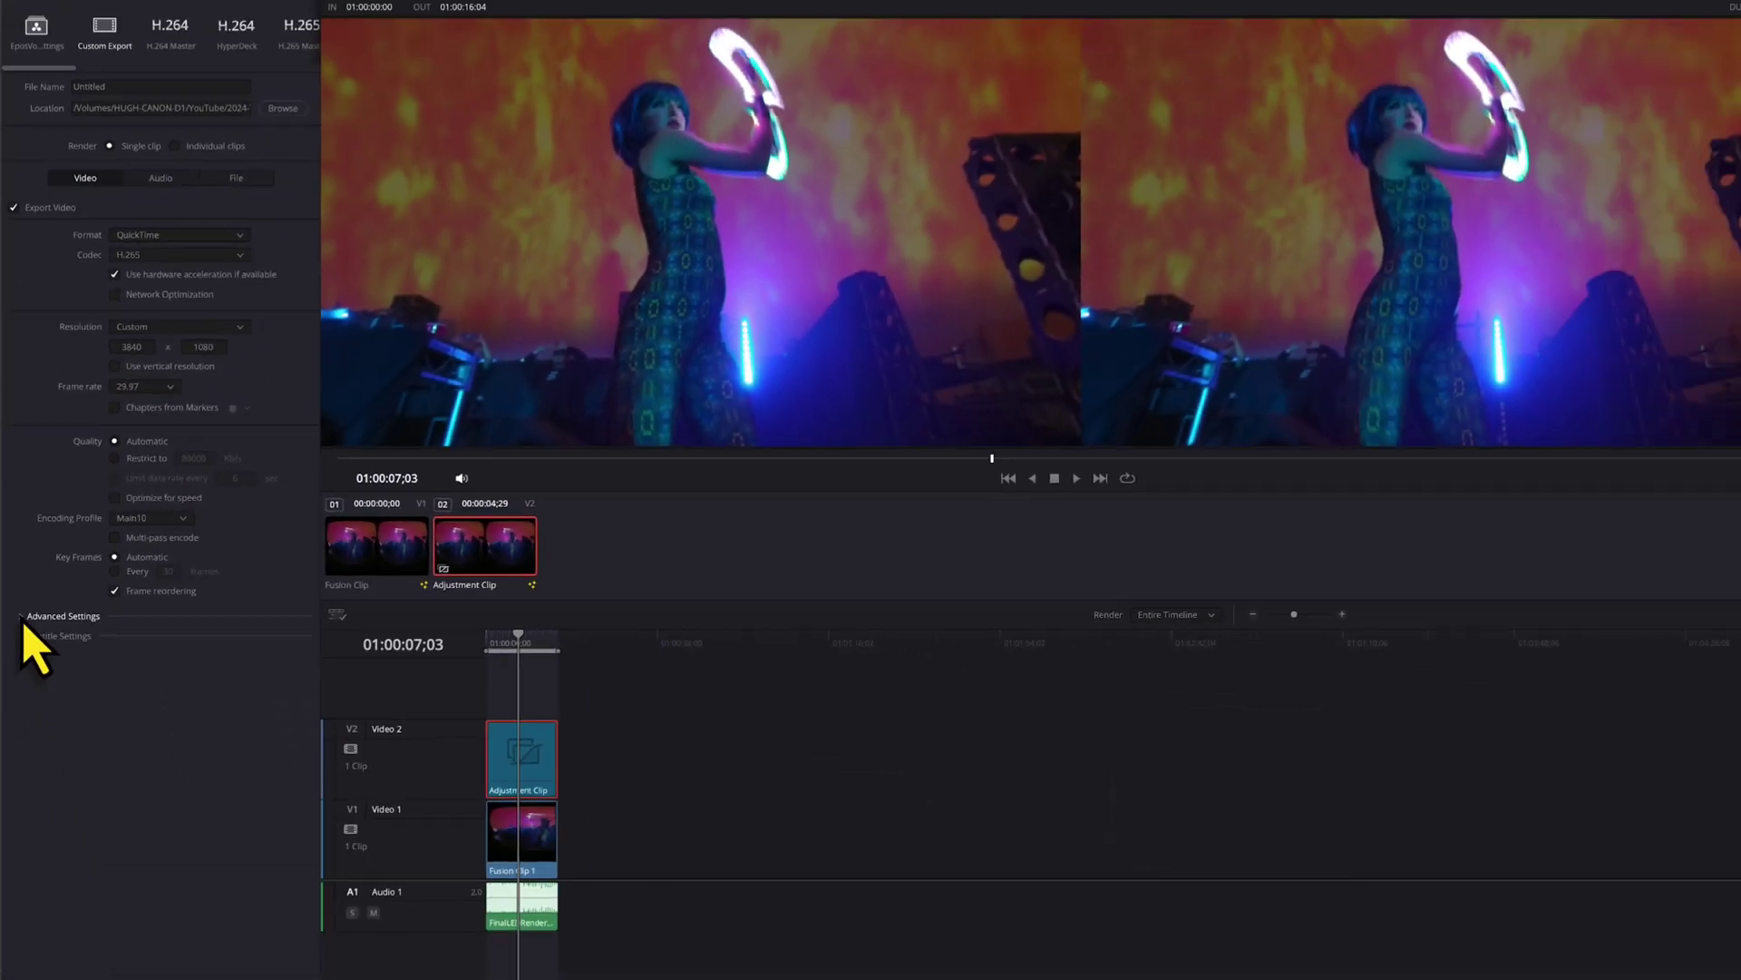
{"action": "left_click", "coordinate": [40, 890]}
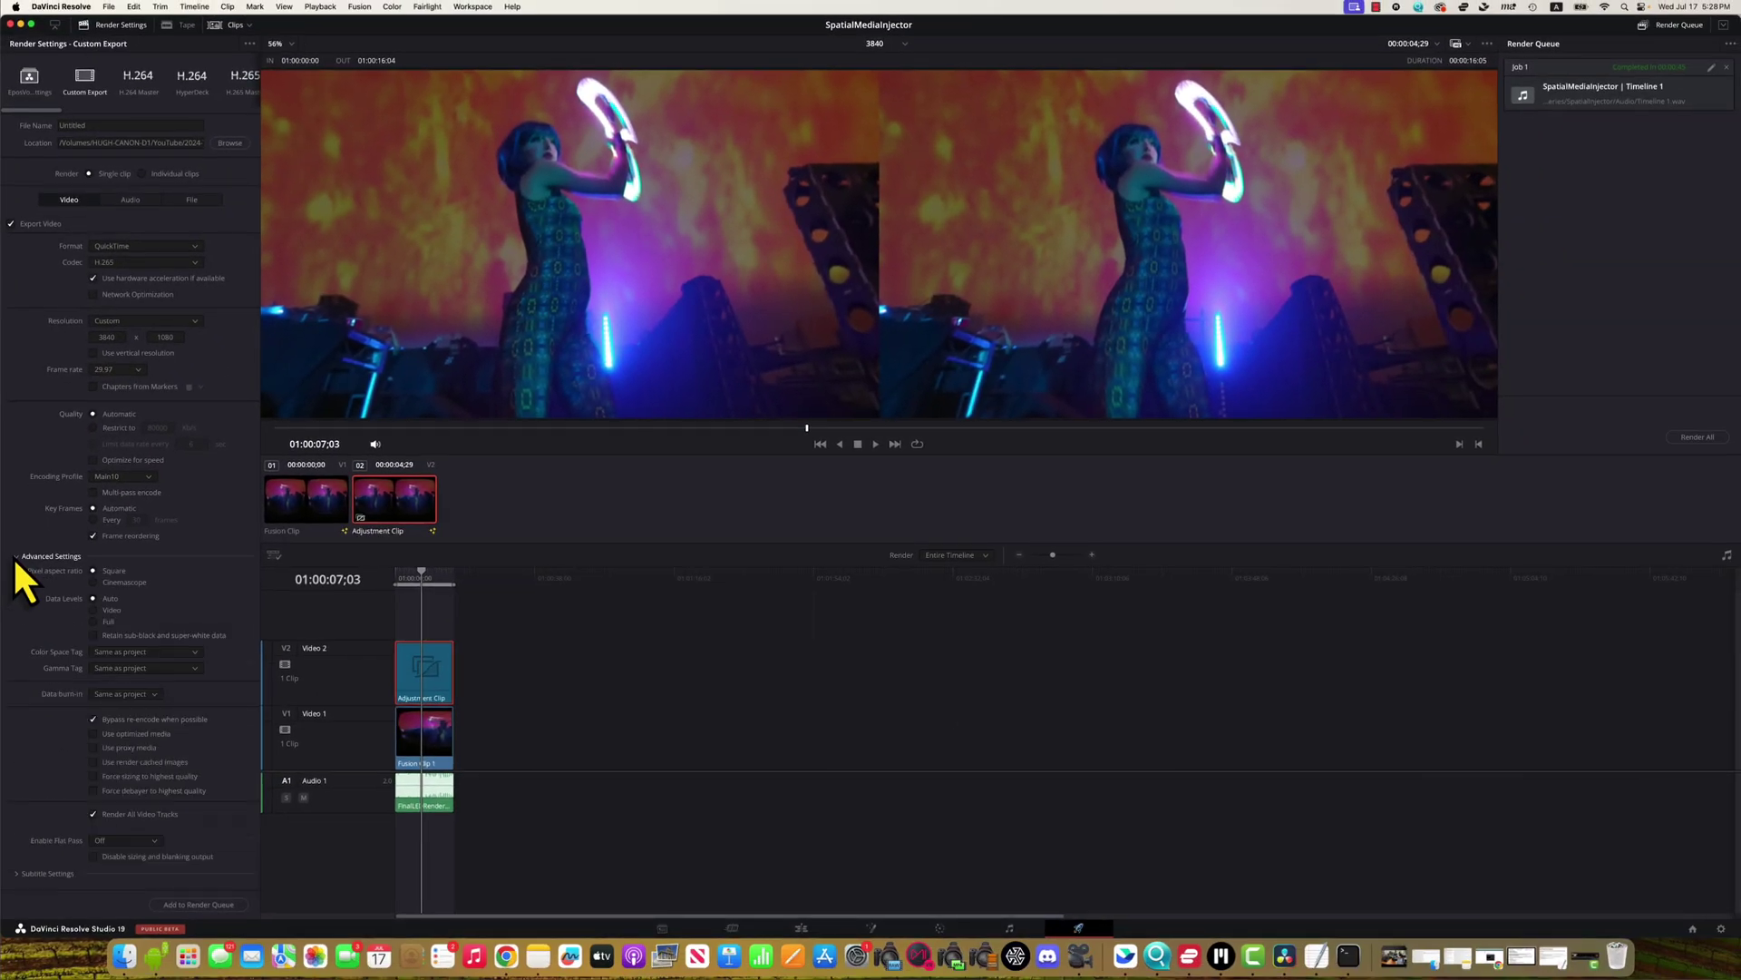
{"action": "left_click", "coordinate": [92, 762]}
{"action": "left_click", "coordinate": [92, 776]}
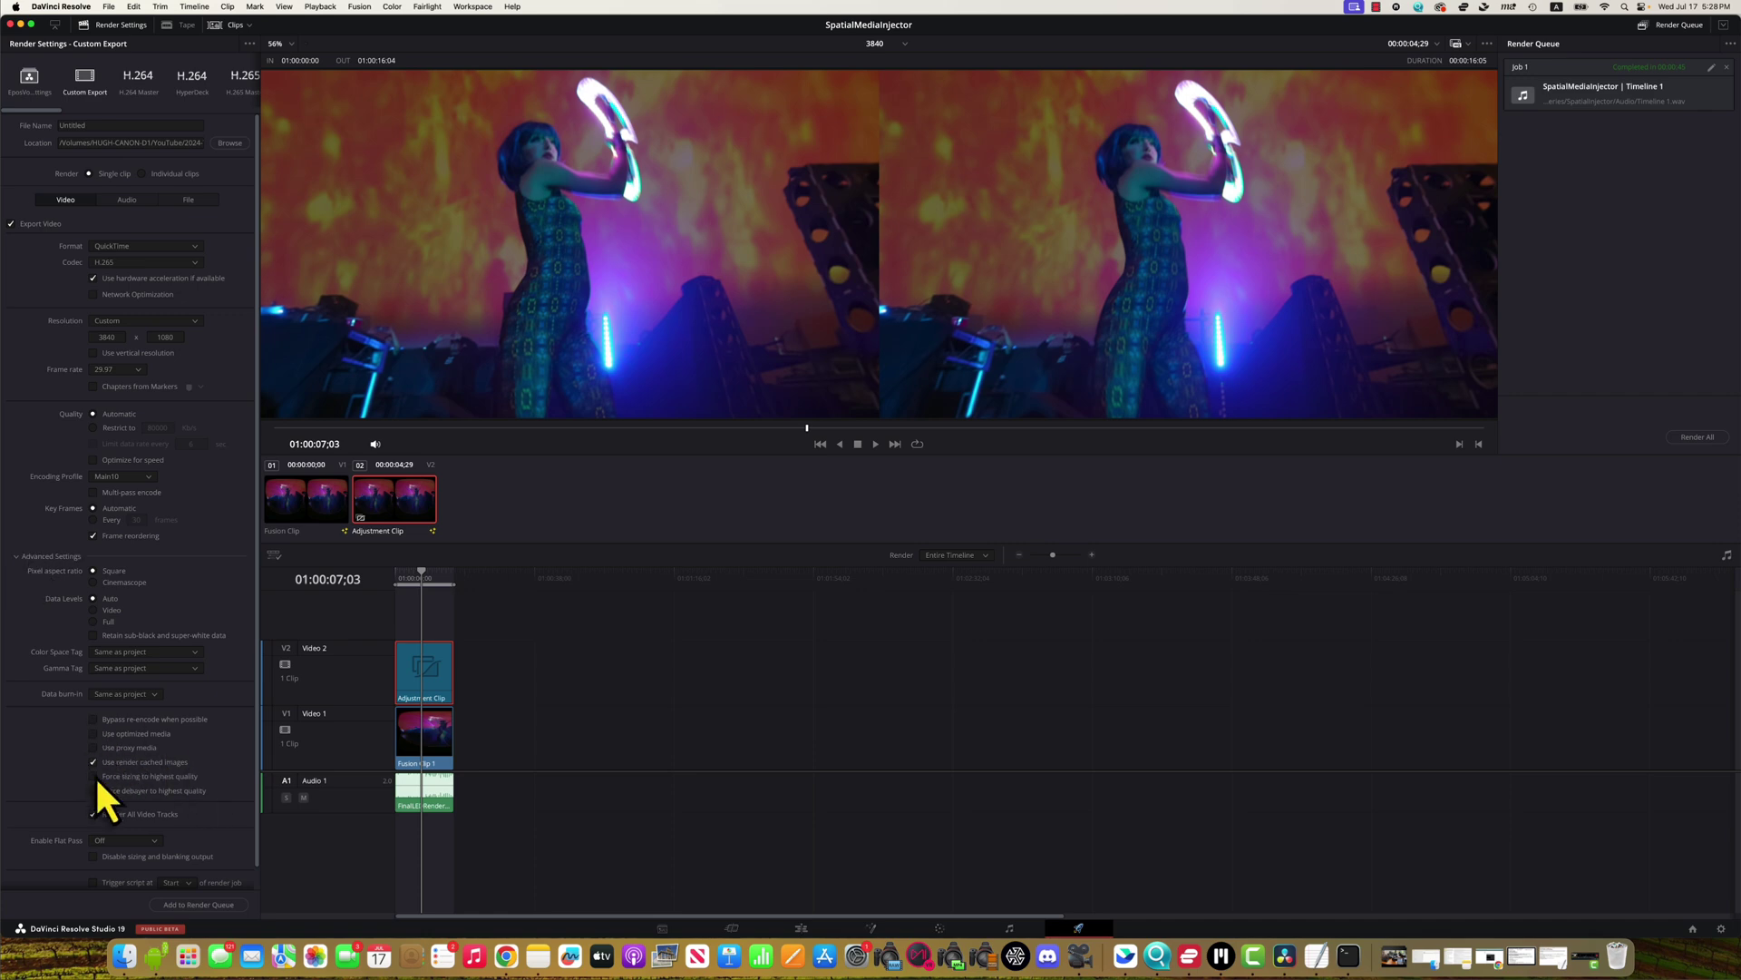
{"action": "left_click", "coordinate": [92, 791]}
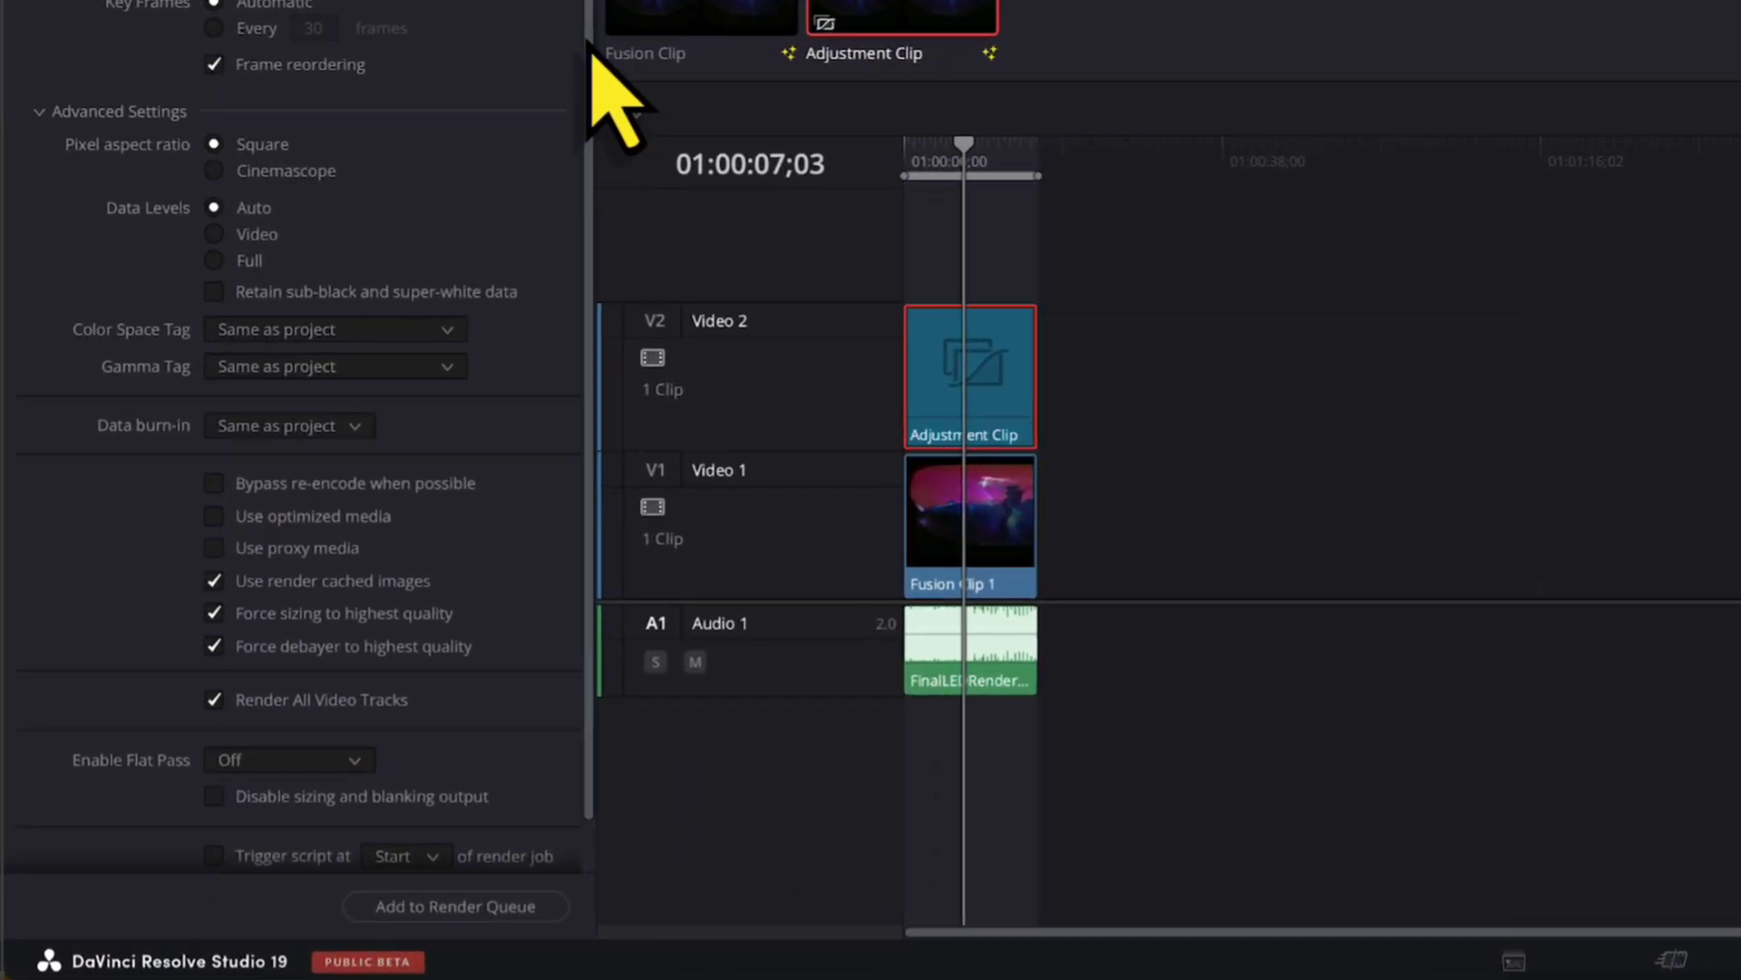
Trigger the Spatial Metadata script at render end and add the job to the render queue.
{"action": "scroll", "coordinate": [595, 63], "scroll_direction": "down", "scroll_amount": 1}
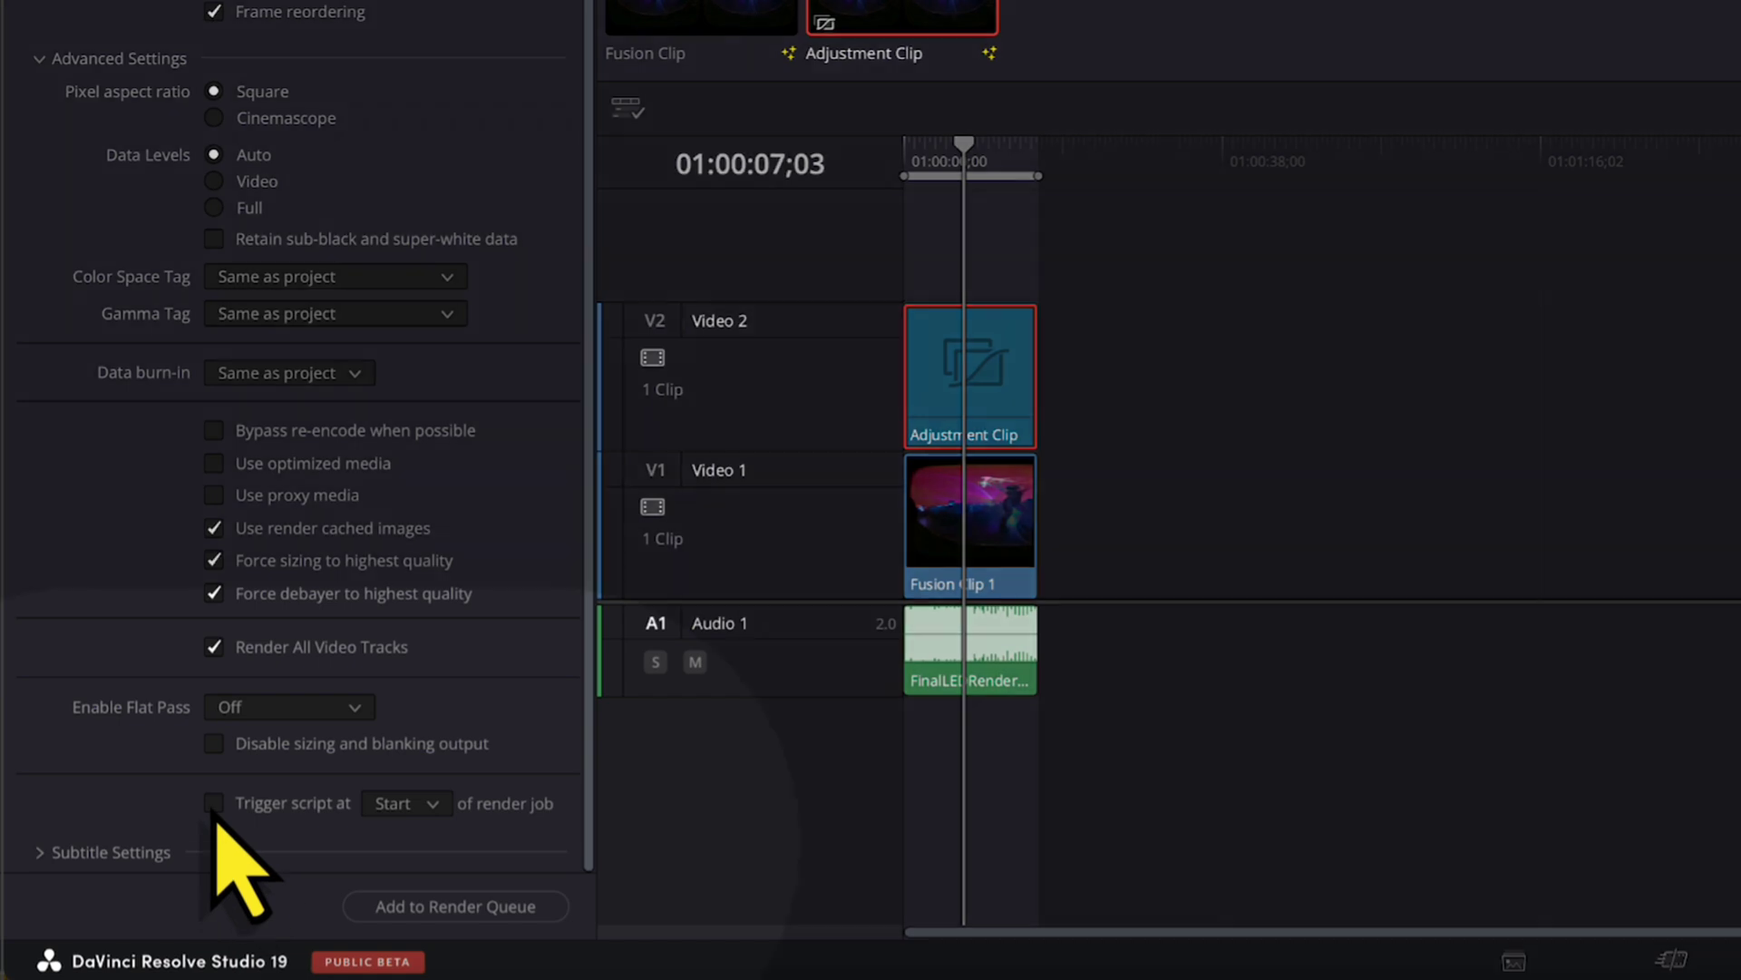
{"action": "left_click", "coordinate": [214, 803]}
{"action": "left_click", "coordinate": [405, 803]}
{"action": "left_click", "coordinate": [392, 867]}
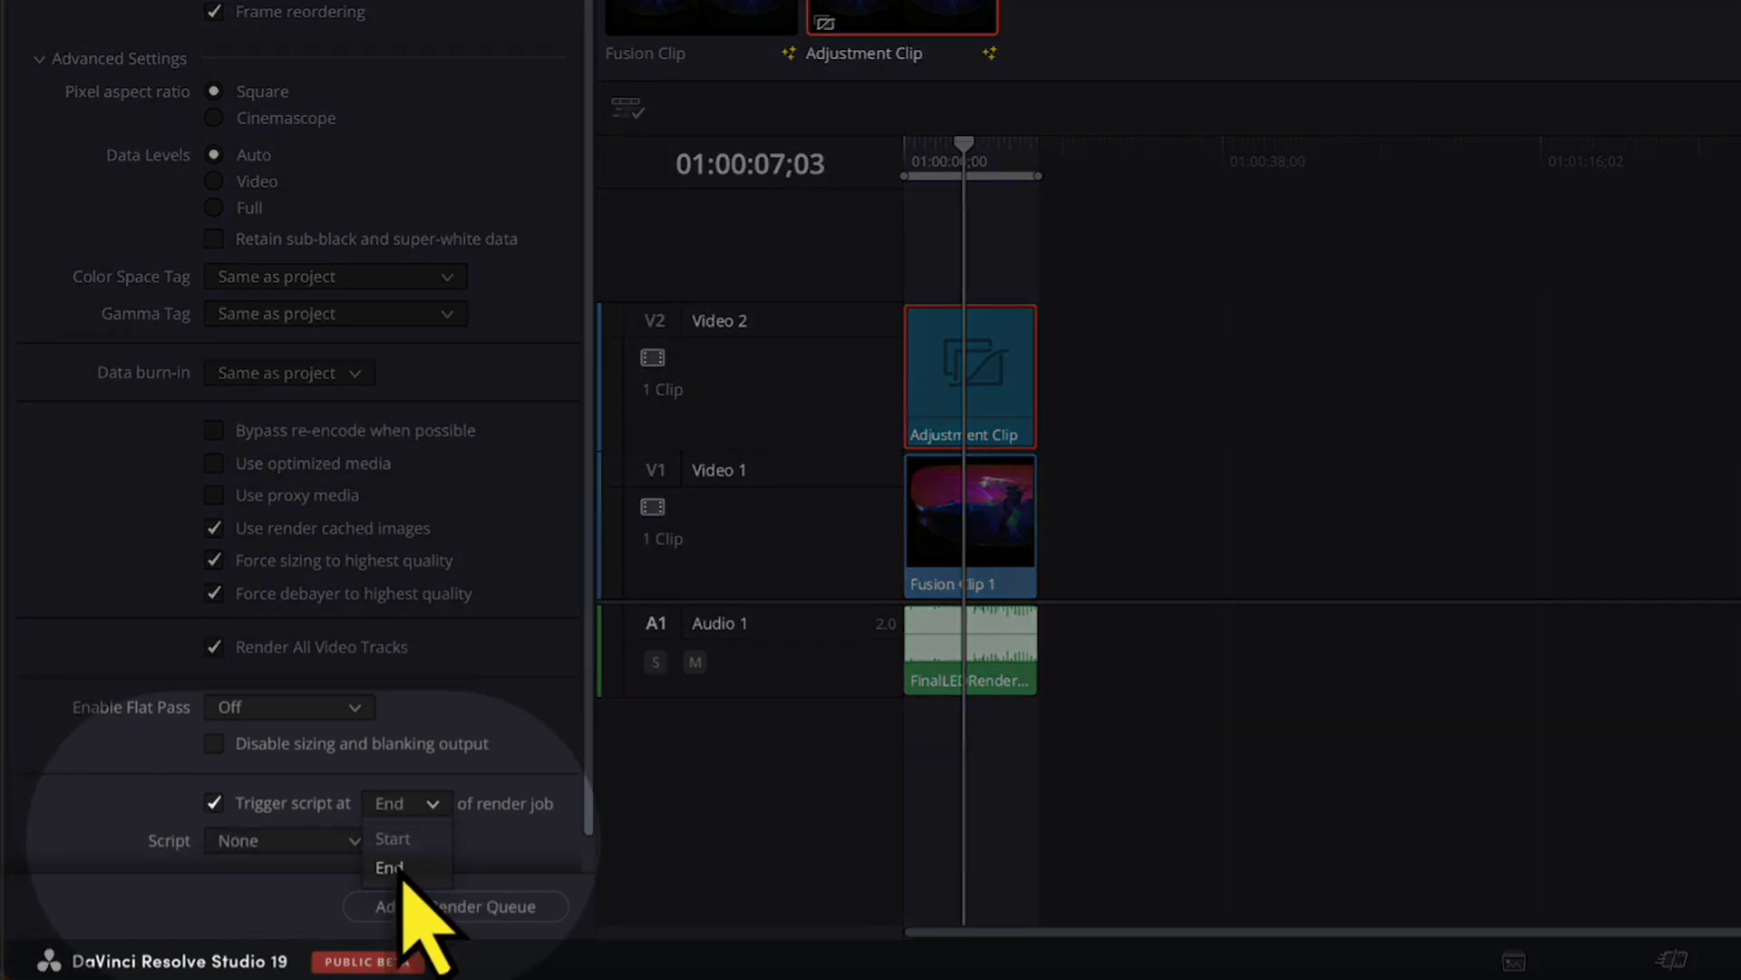
{"action": "left_click", "coordinate": [322, 842]}
{"action": "left_click", "coordinate": [265, 910]}
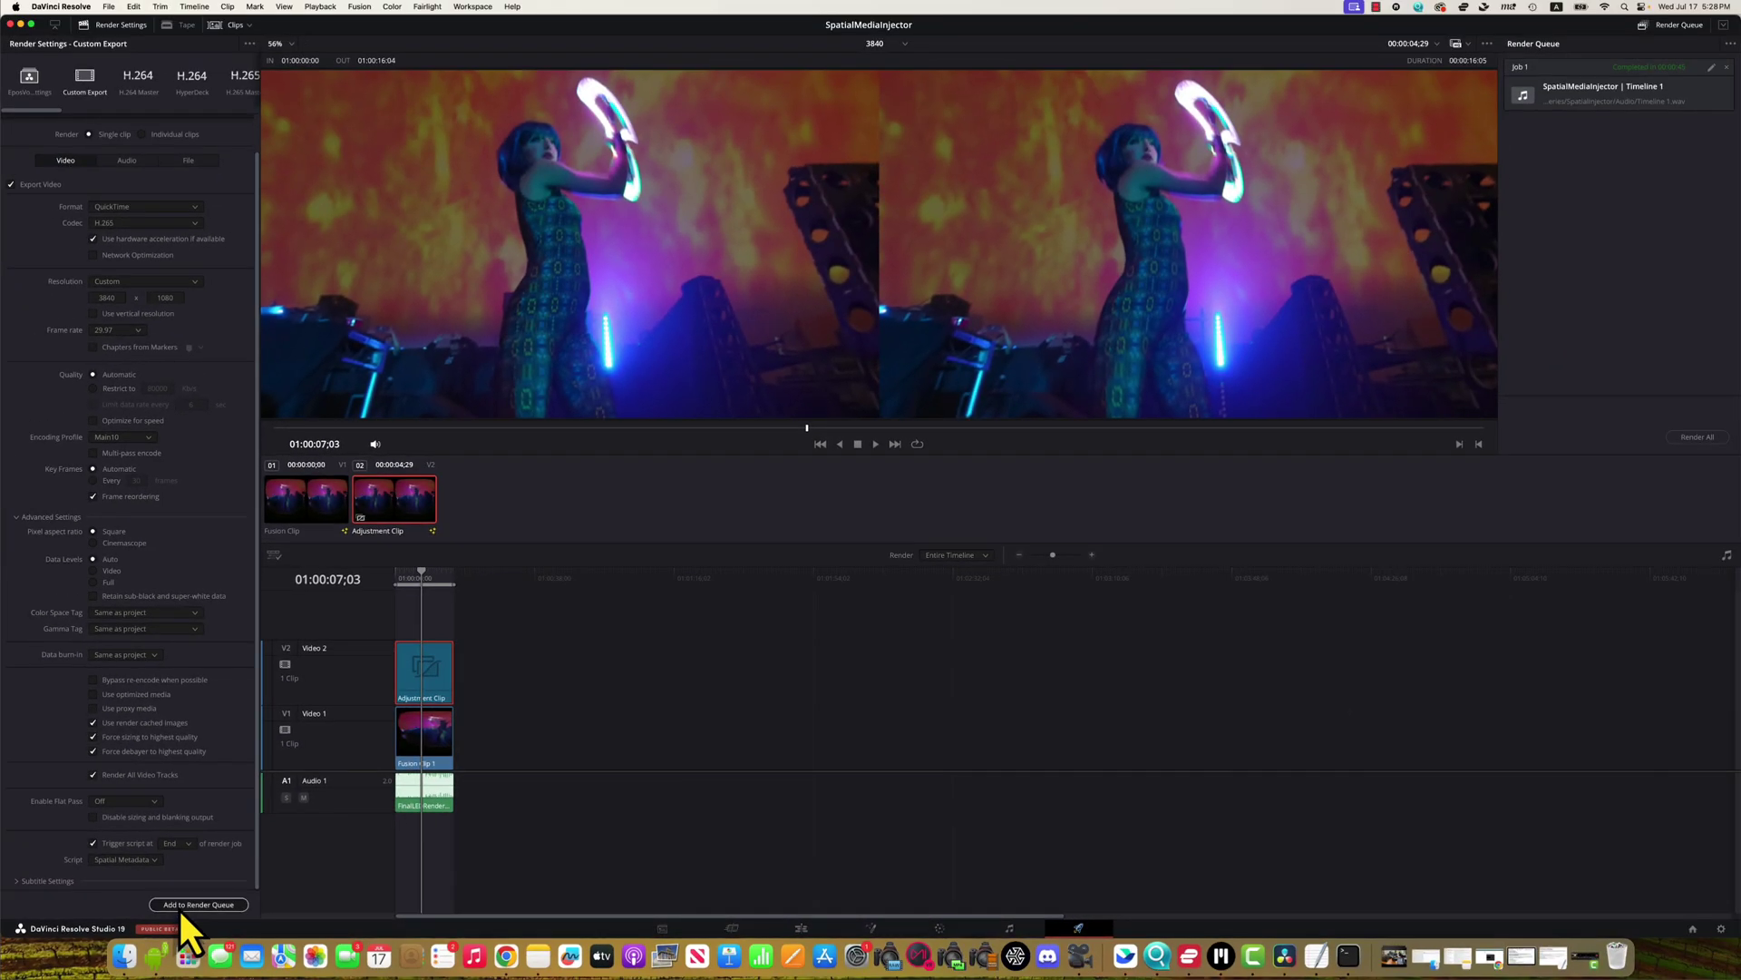
{"action": "left_click", "coordinate": [178, 906]}
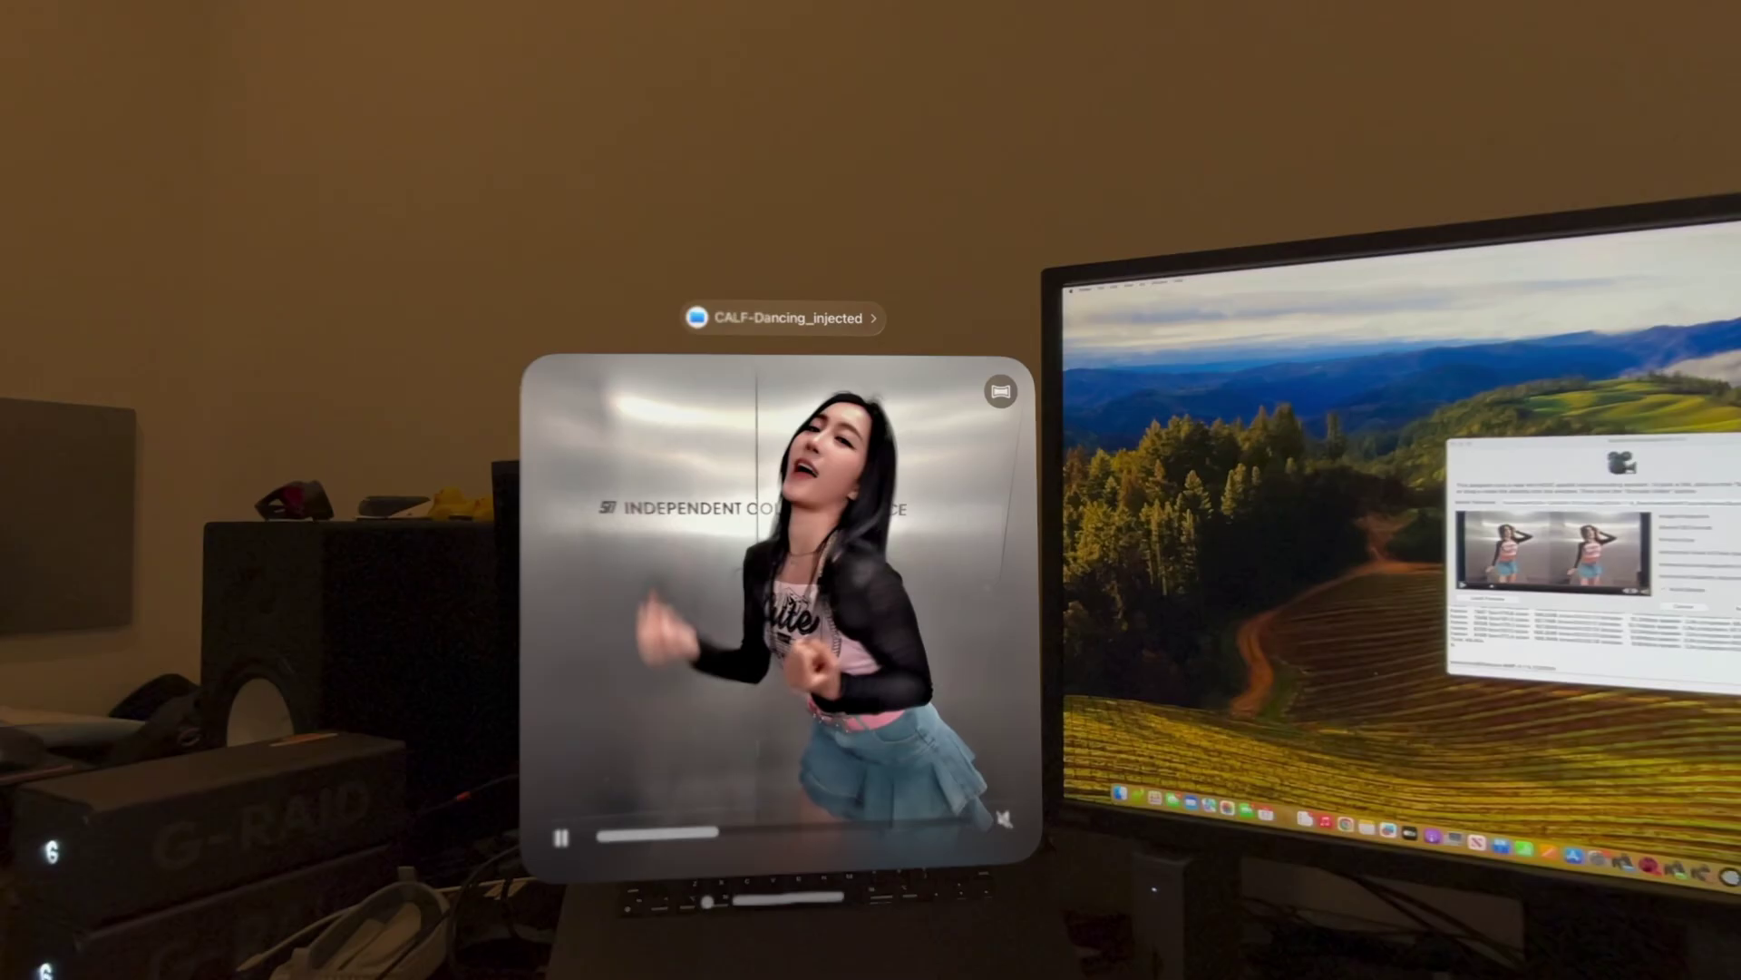